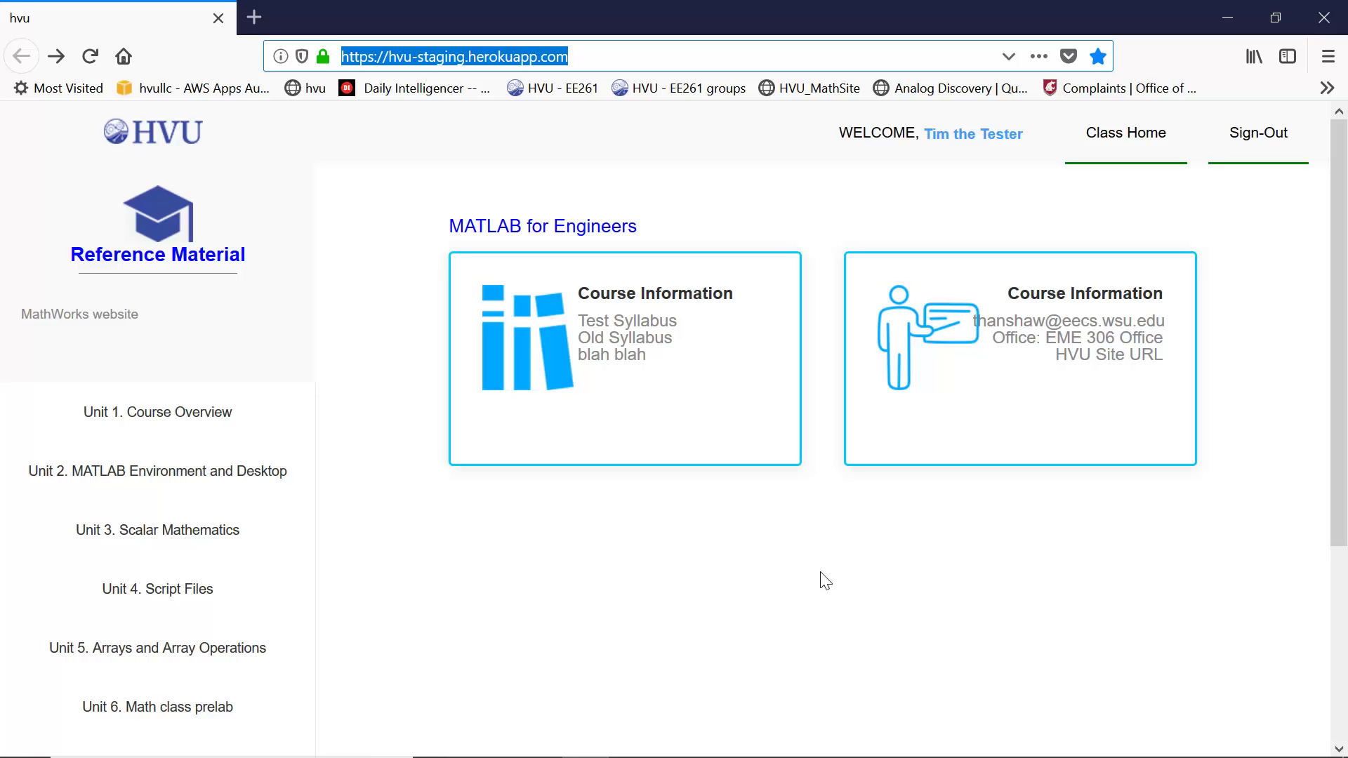
# Scroll the class home page and open Unit 7 to list Lesson 7.1 arrays
pyautogui.scroll(-3, 526, 597)
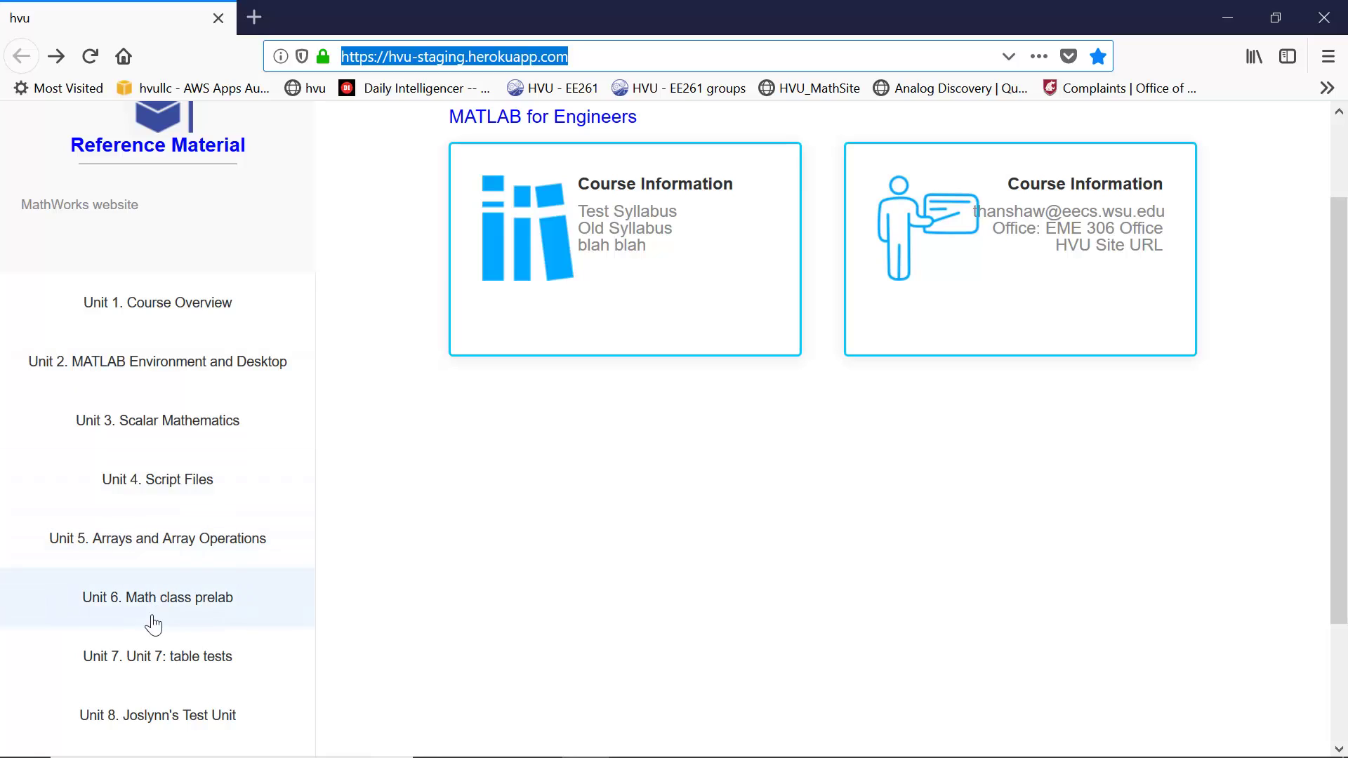
pyautogui.click(161, 673)
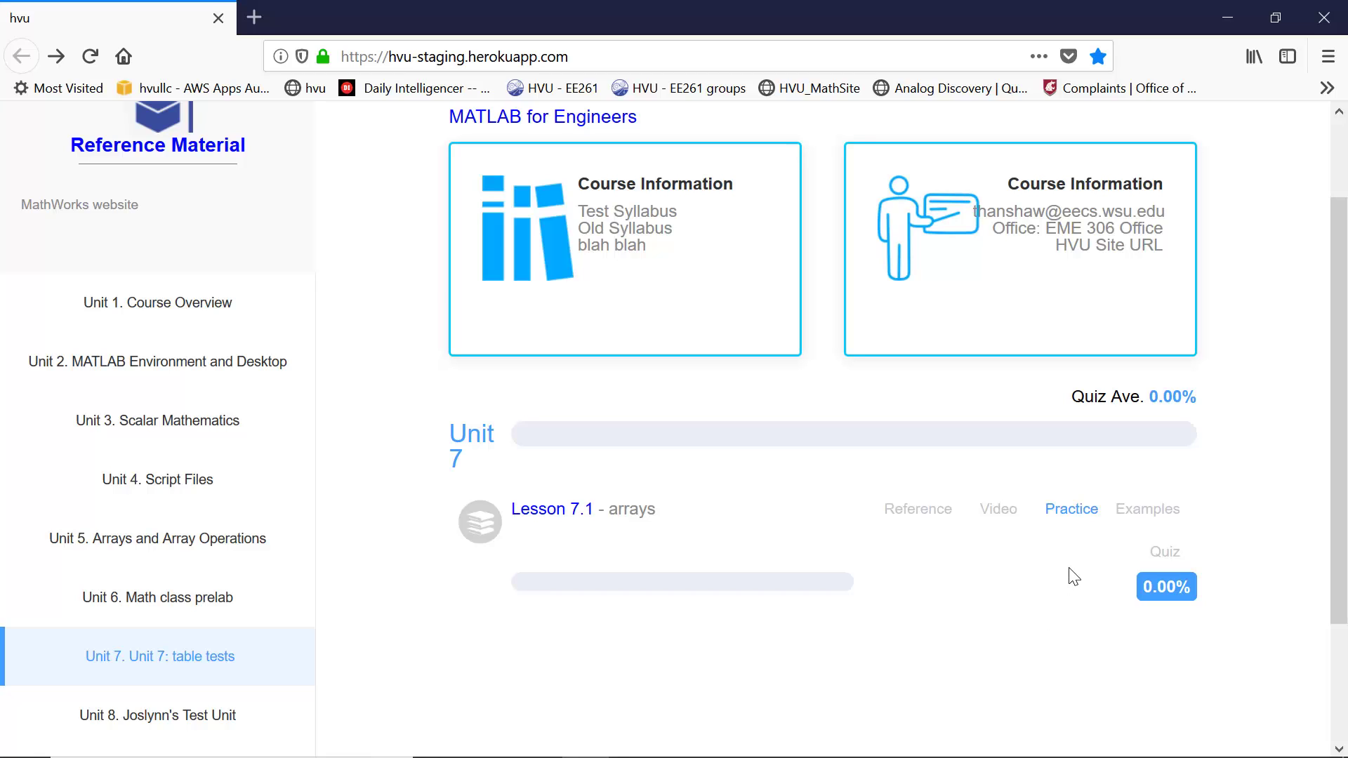
# Open the Lesson 7.1 arrays practice quiz and look over Question 1
pyautogui.click(1072, 510)
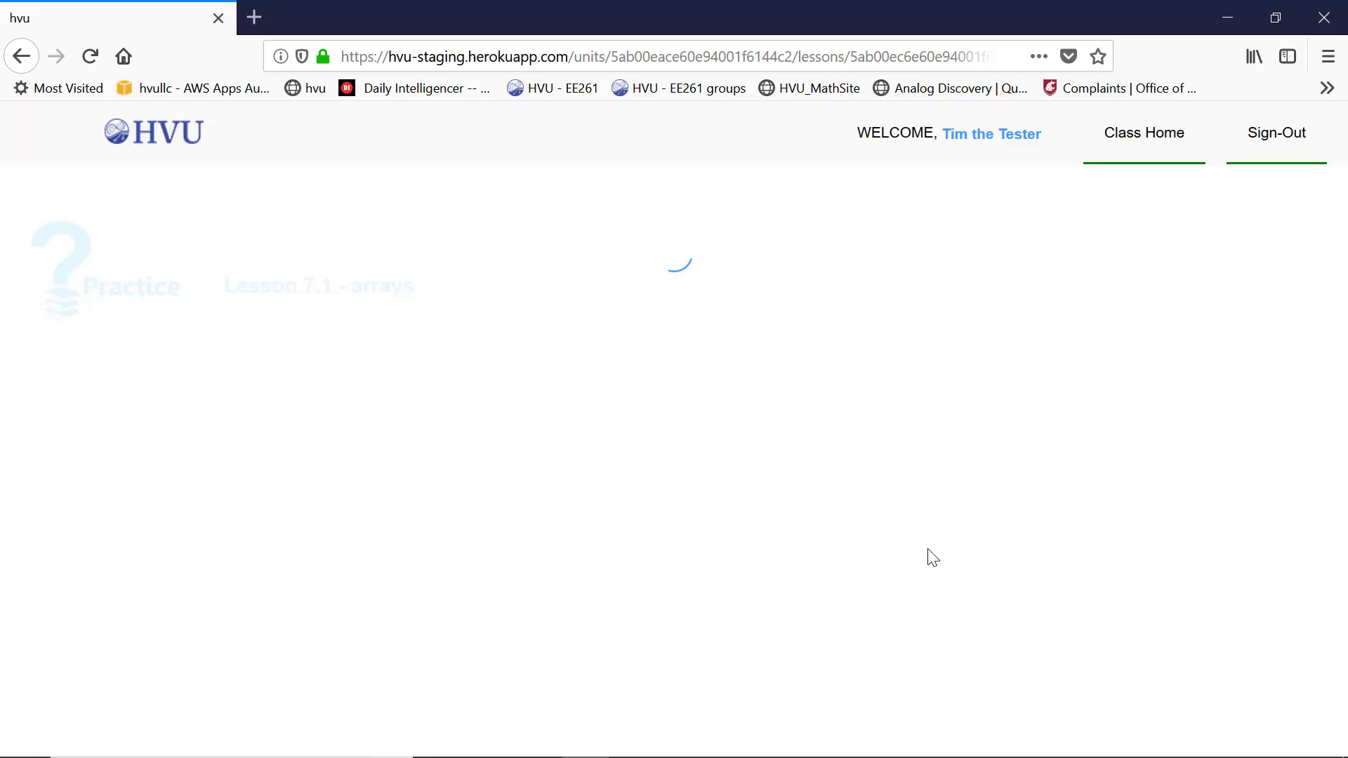
pyautogui.scroll(-5, 600, 507)
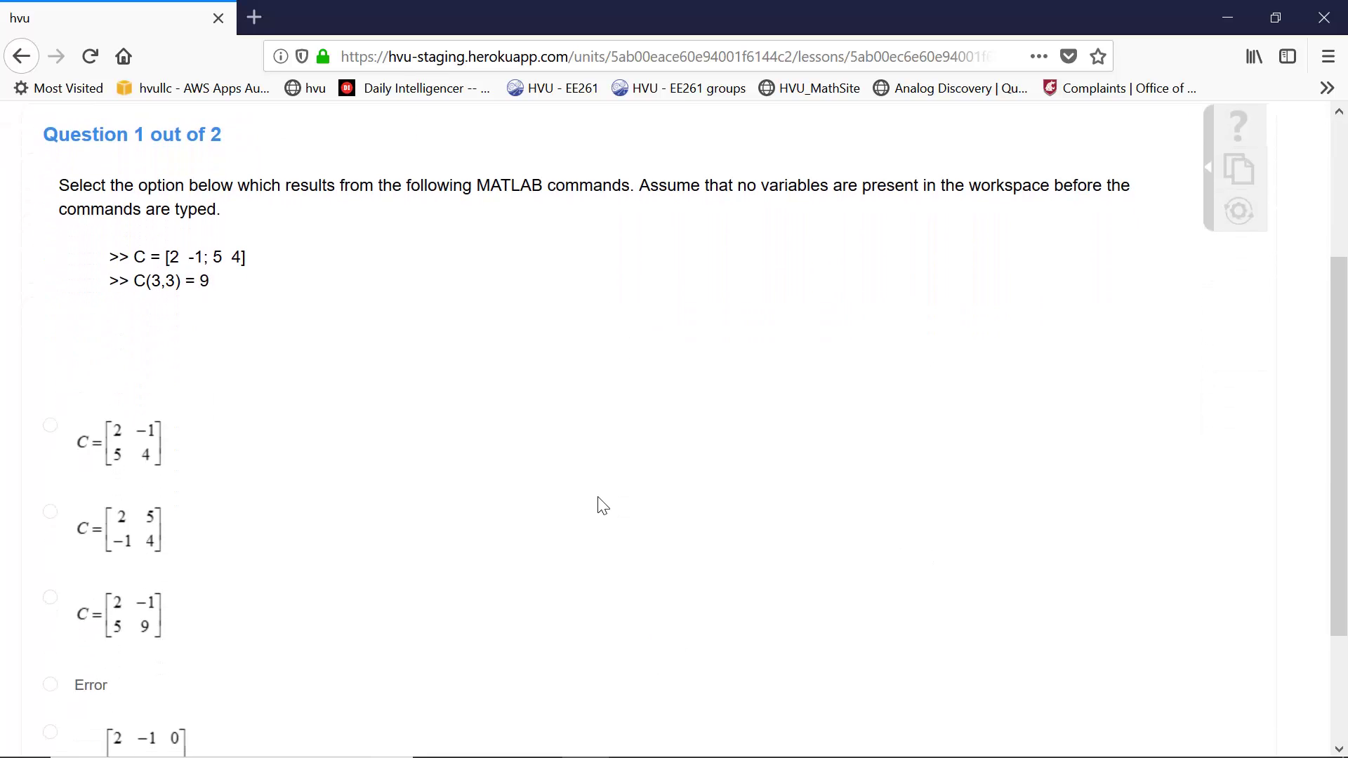
pyautogui.scroll(-2, 600, 506)
pyautogui.scroll(2, 599, 506)
# Highlight the MATLAB commands and bring up Question 1's Step 1 help table for C = [2 -1; 5 4]
pyautogui.moveTo(134, 258); pyautogui.dragTo(254, 269)
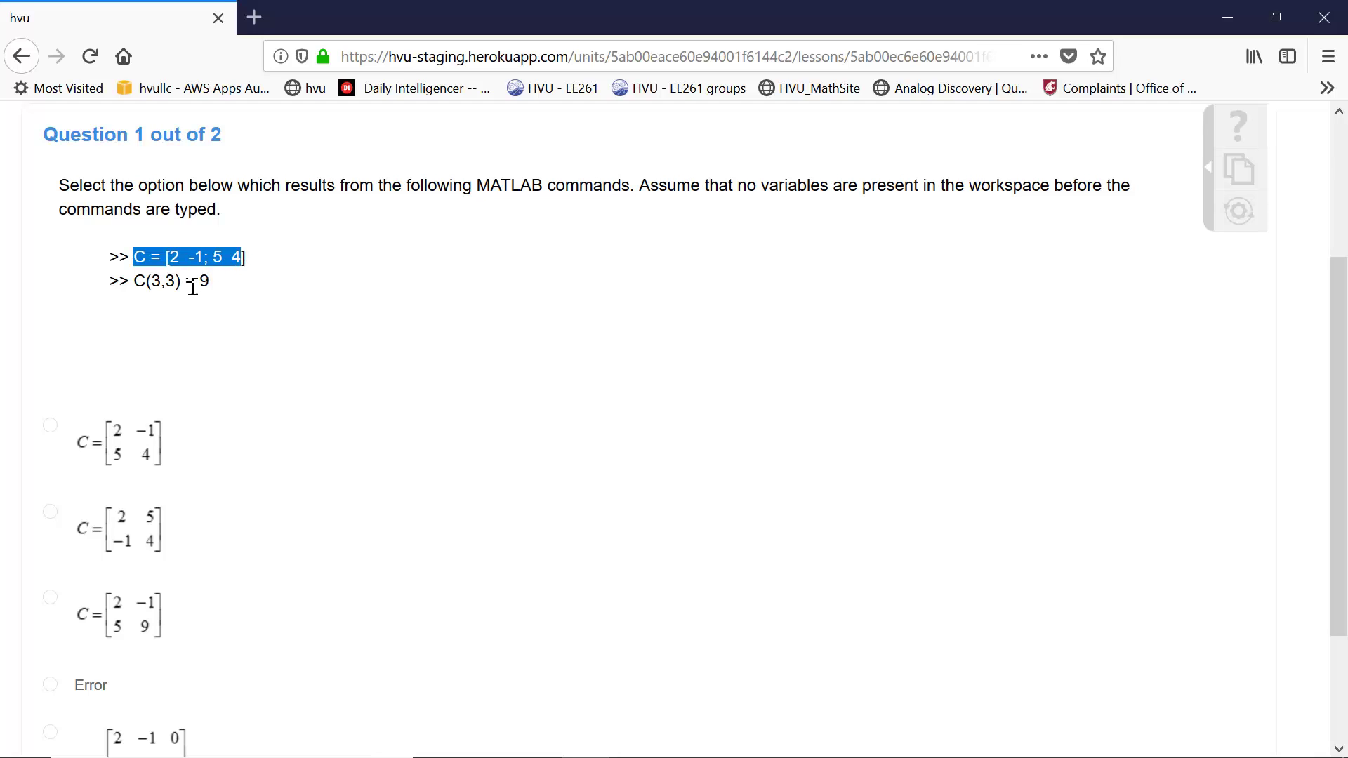
pyautogui.moveTo(130, 285); pyautogui.dragTo(227, 289)
pyautogui.scroll(3, 1144, 461)
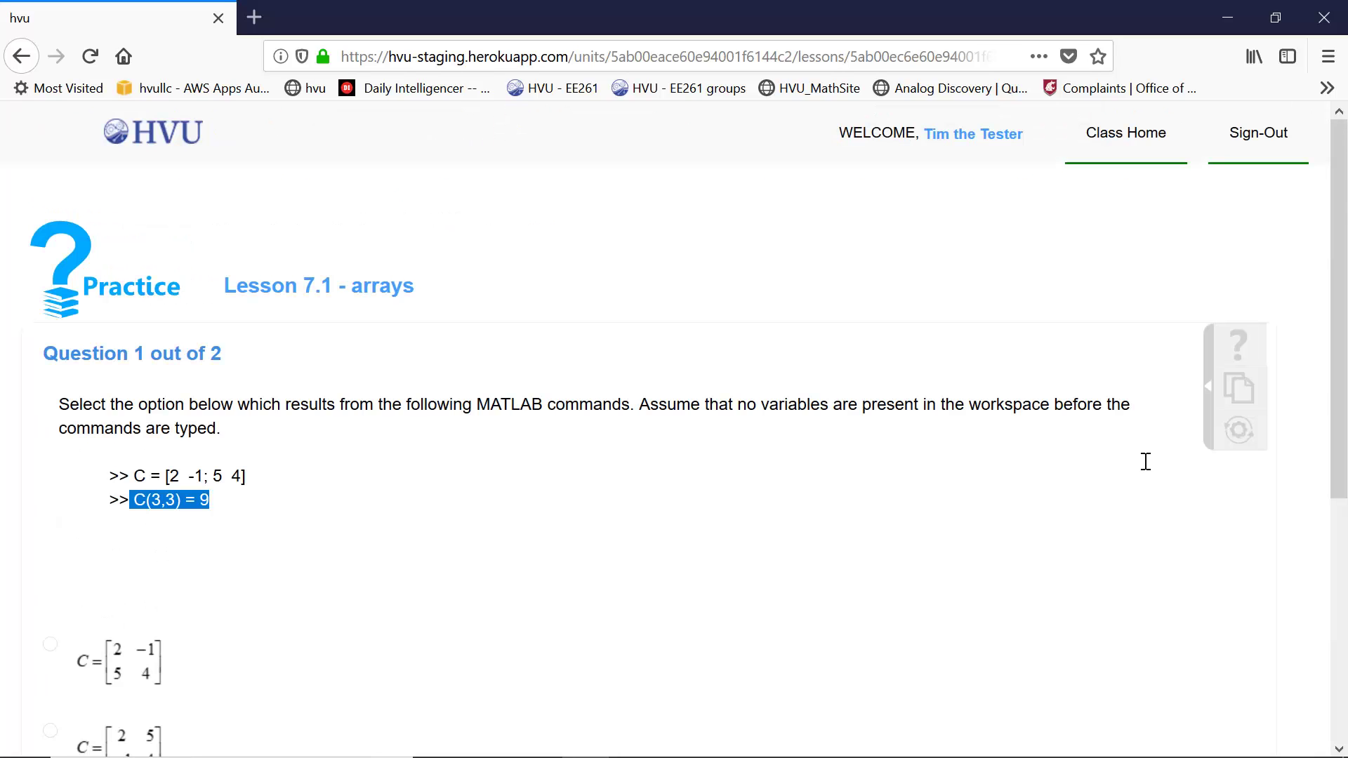
pyautogui.click(1217, 415)
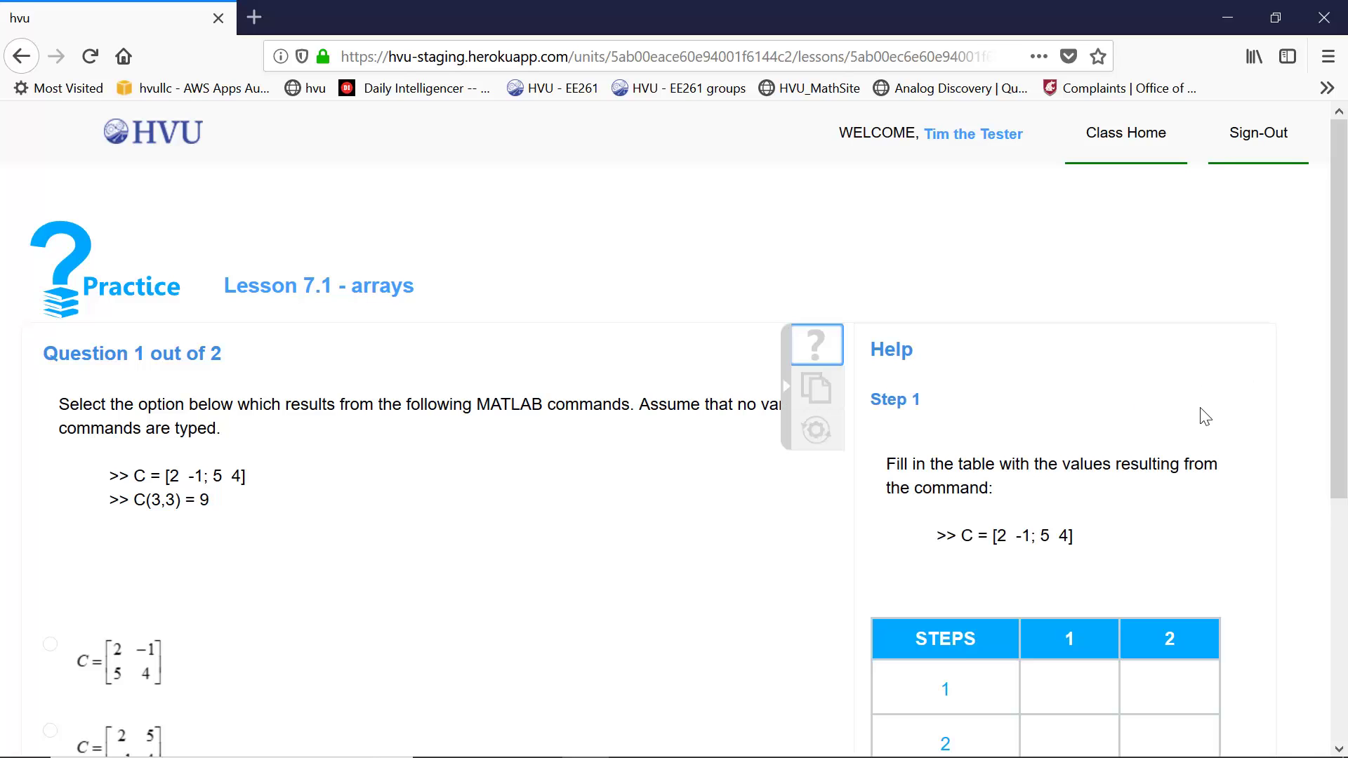
pyautogui.scroll(-3, 788, 533)
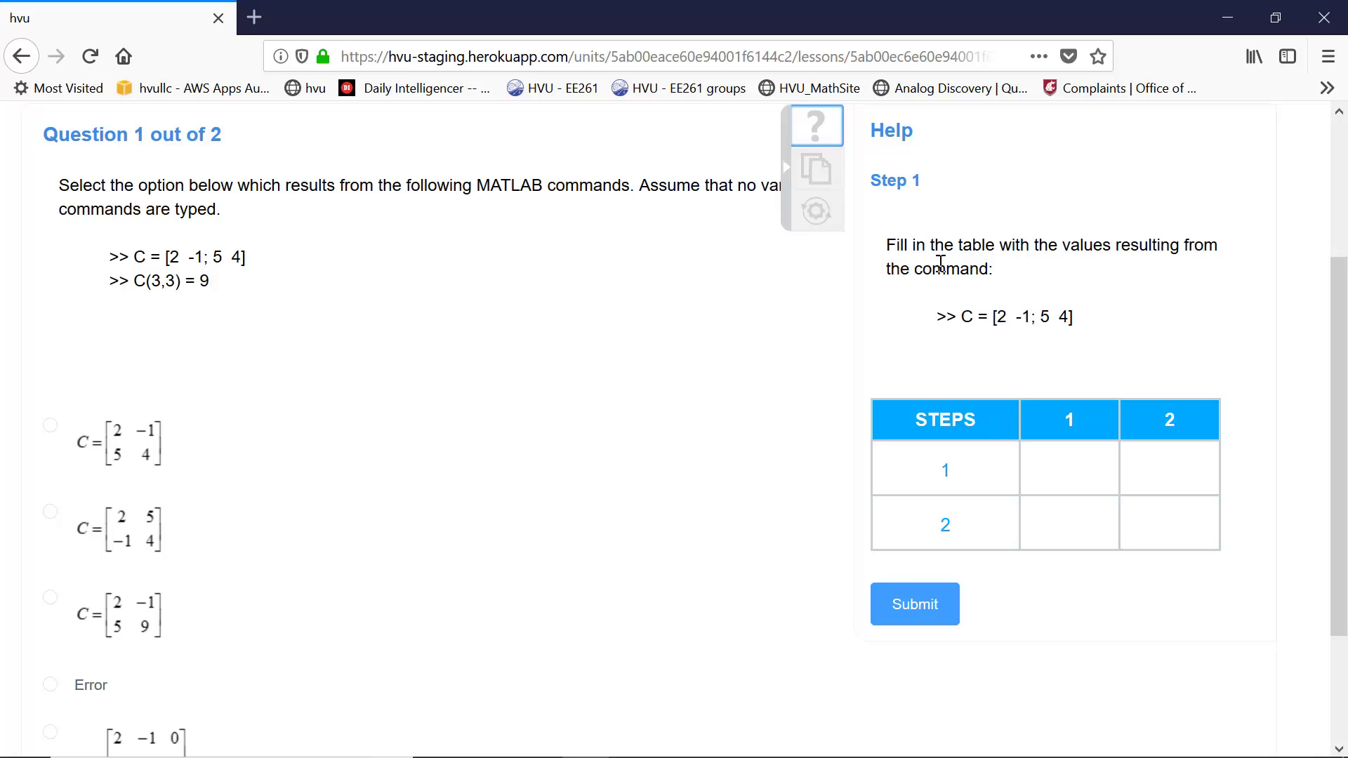
# Open related question 5.2.1.1, show its related materials, and open its worked Example PDF
pyautogui.click(829, 181)
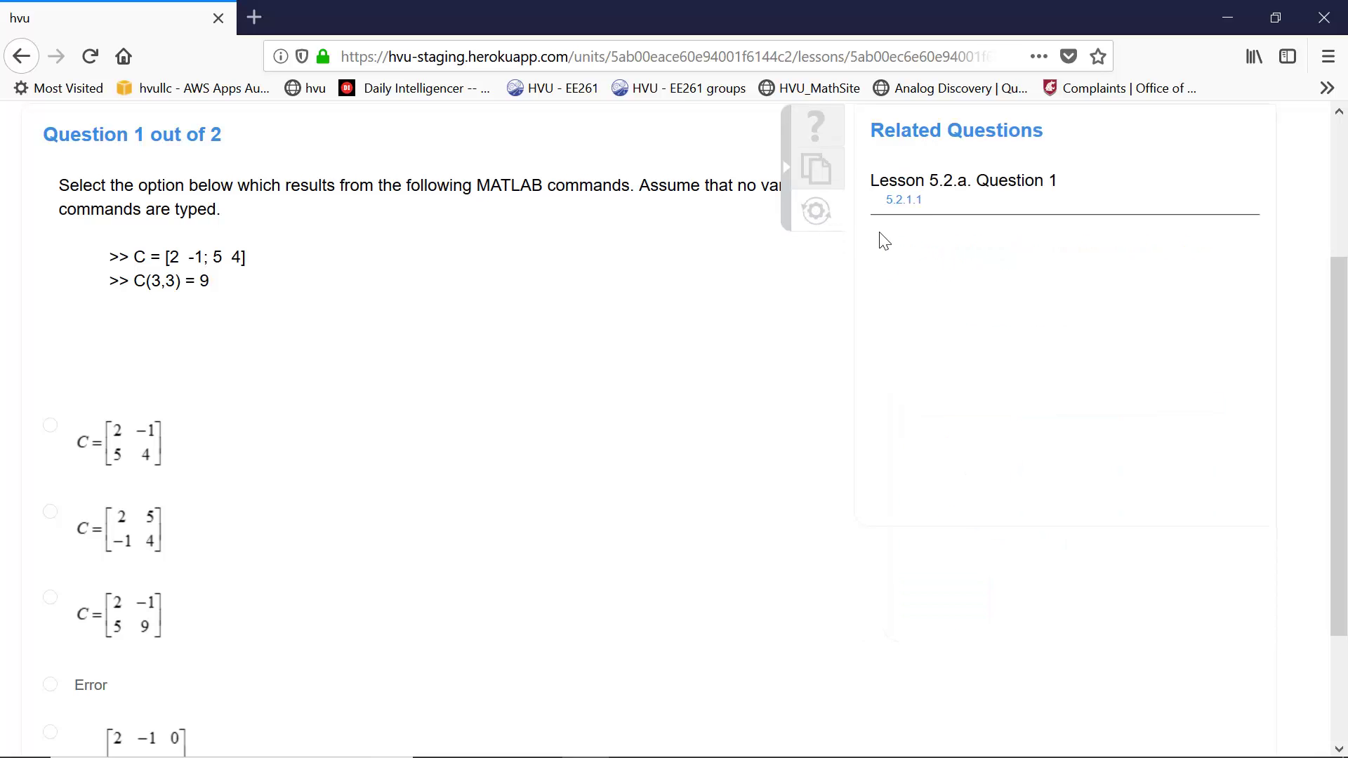
pyautogui.click(908, 200)
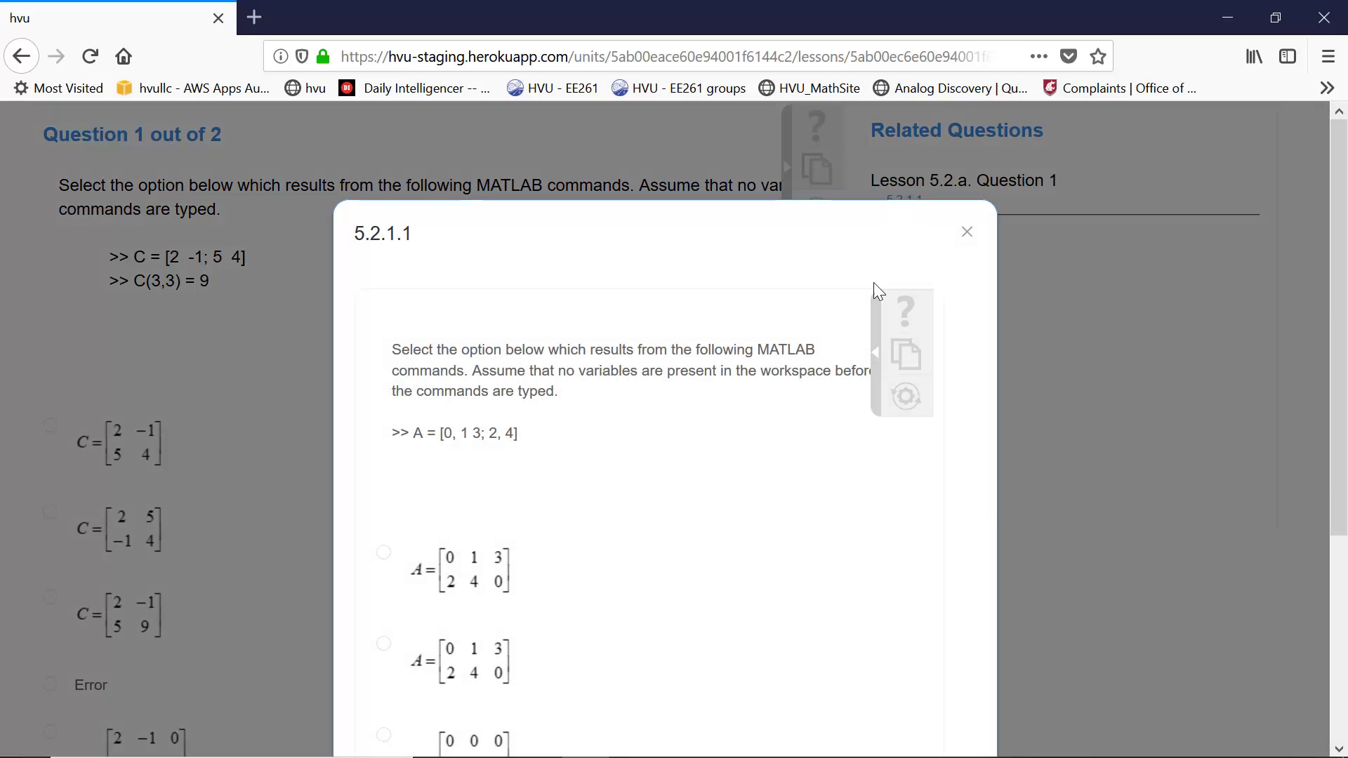
pyautogui.scroll(-3, 719, 413)
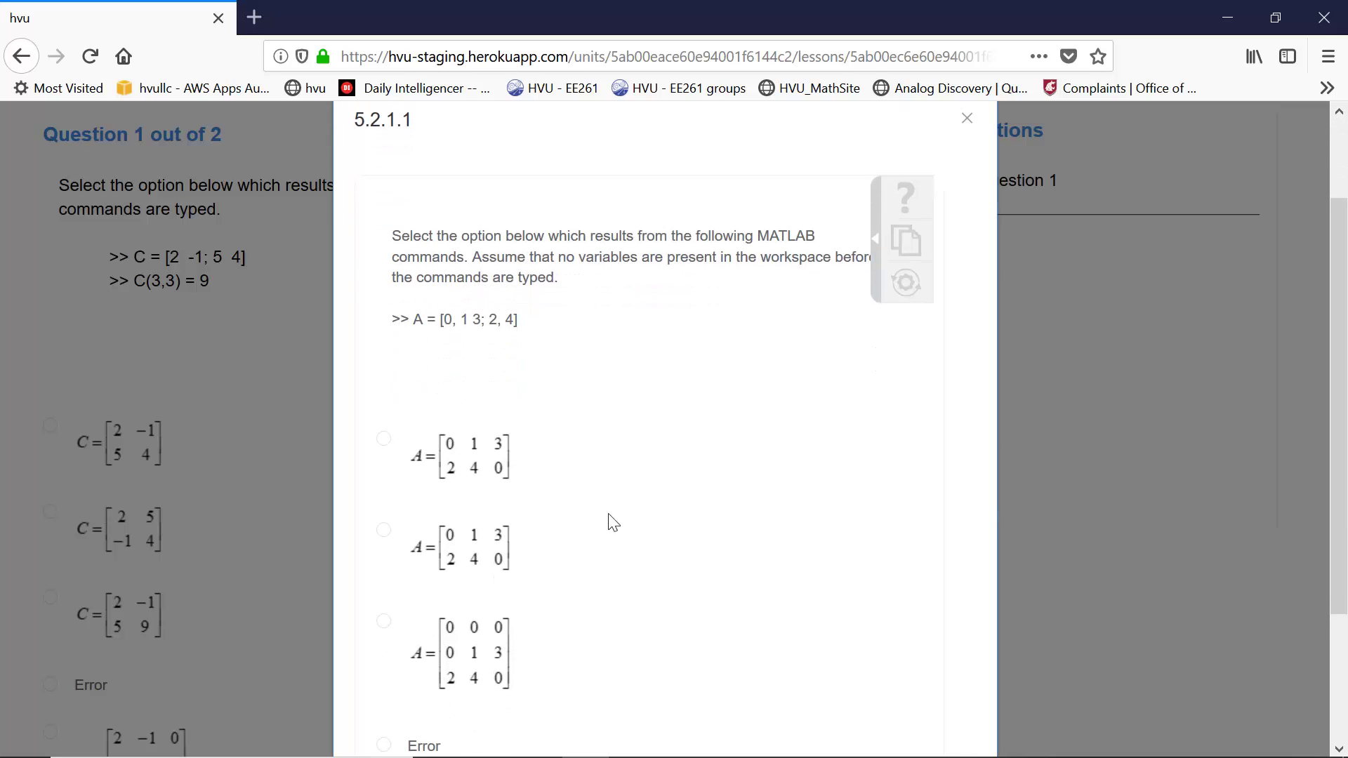
pyautogui.click(877, 238)
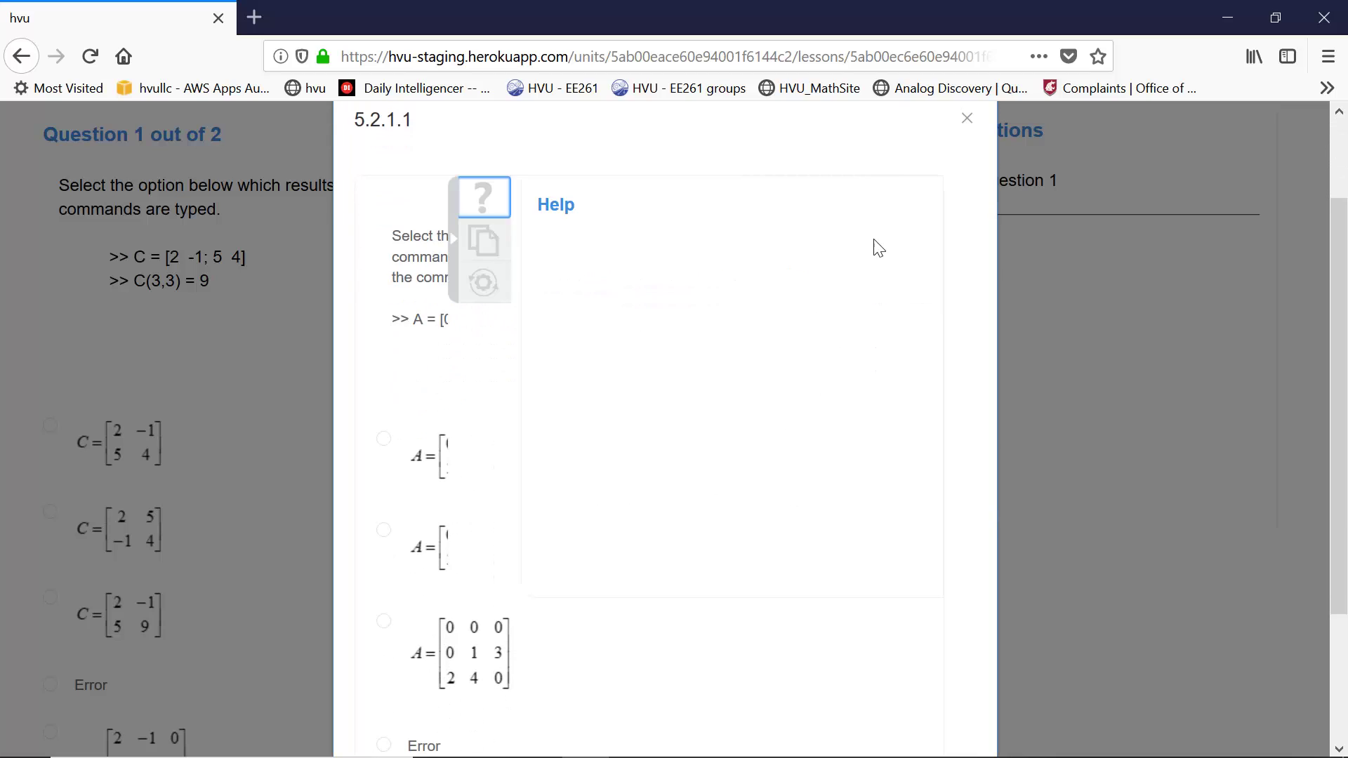
pyautogui.click(495, 247)
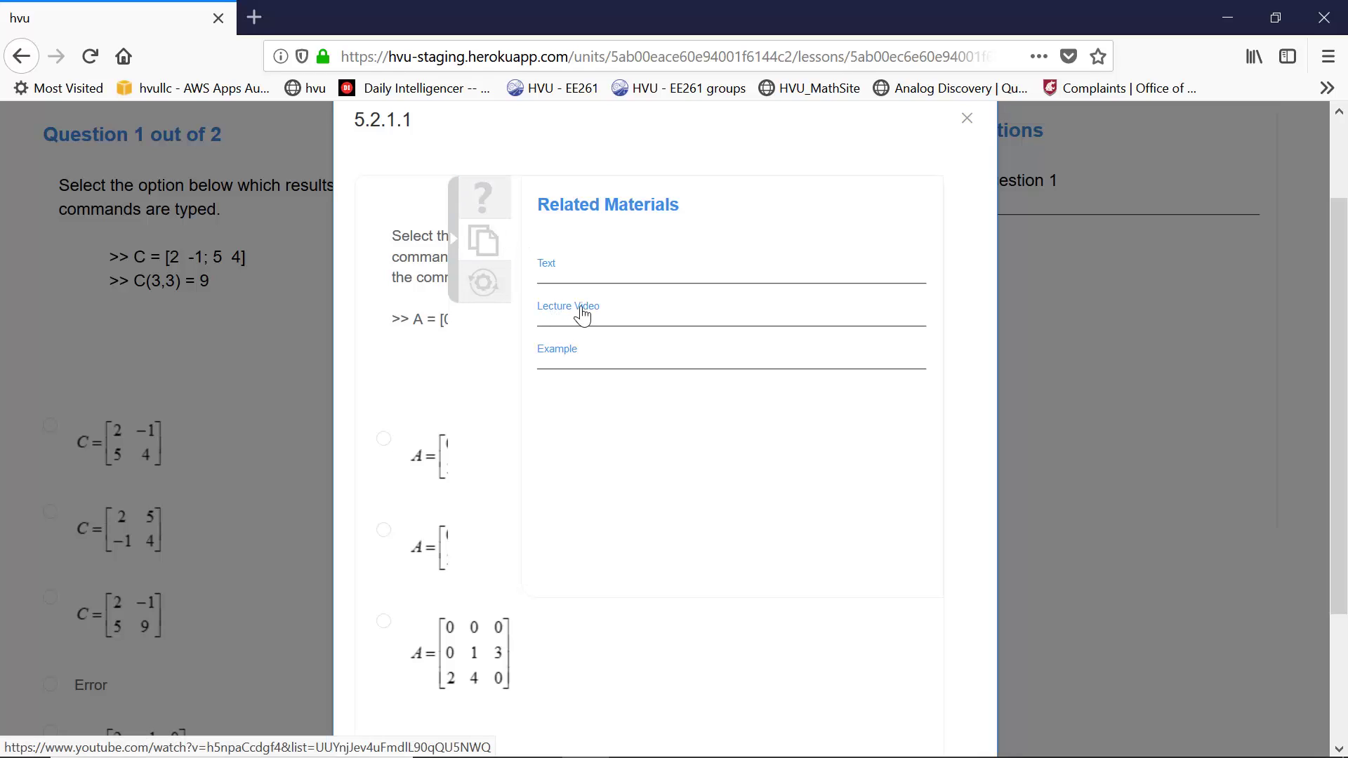
pyautogui.click(566, 350)
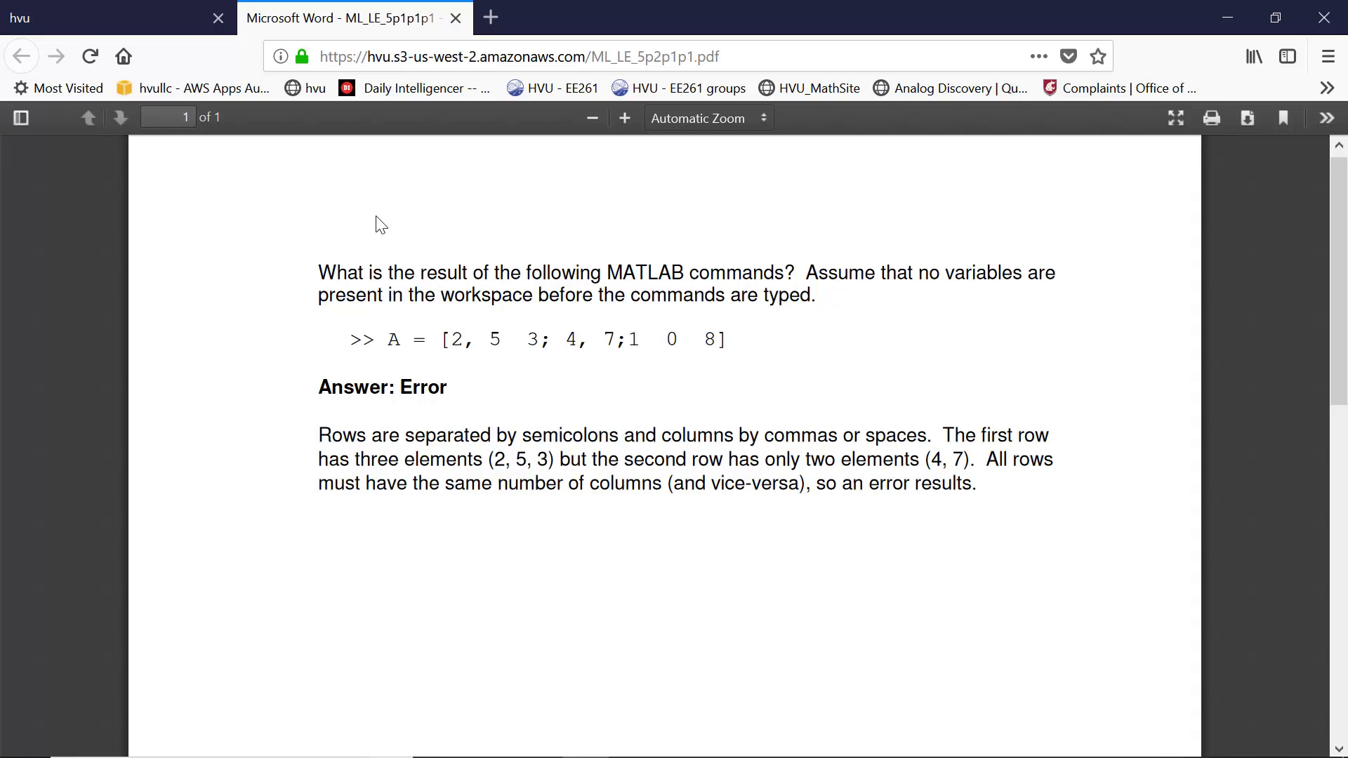
# Leave the ML_LE_5p2p1p1.pdf example and return to the HVU class home page tab
pyautogui.click(167, 28)
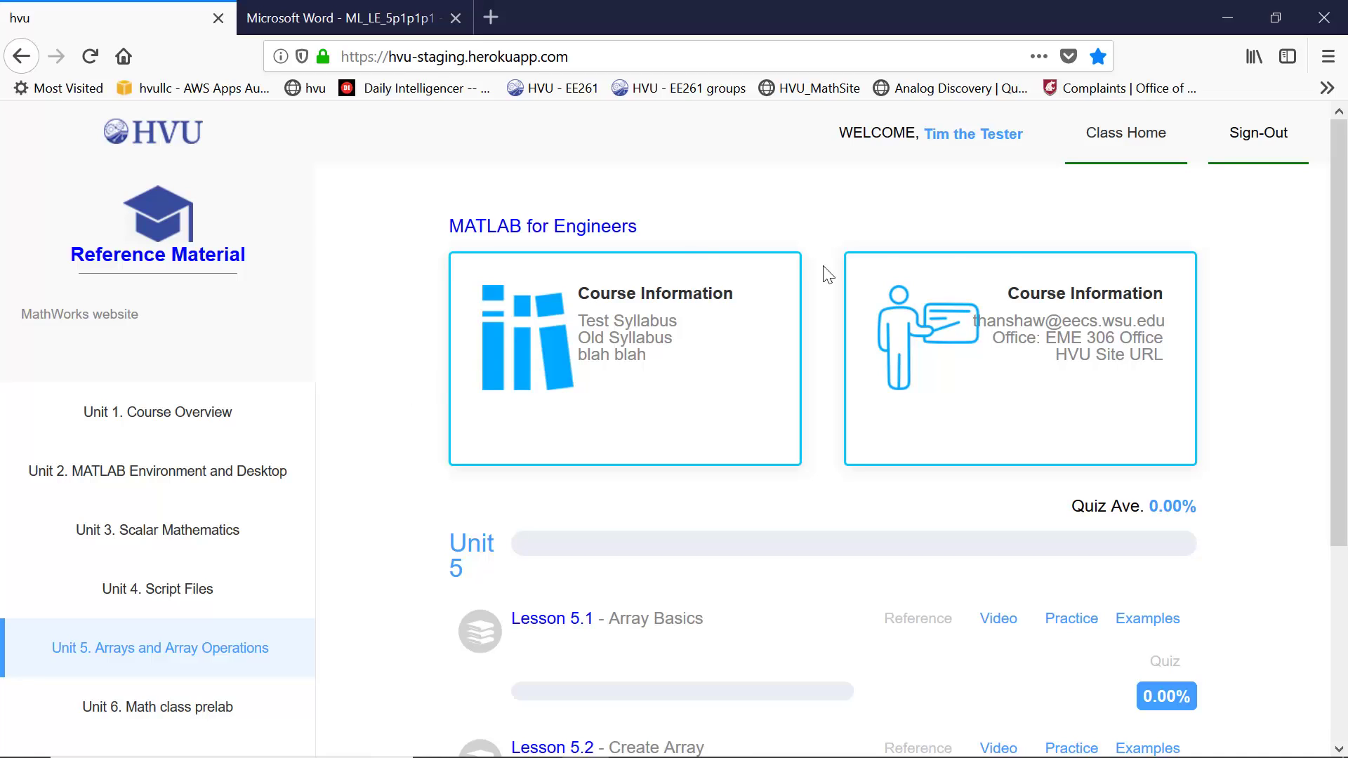
# Sign out of the student account and log back in with the admin account's e-mail
pyautogui.click(1265, 153)
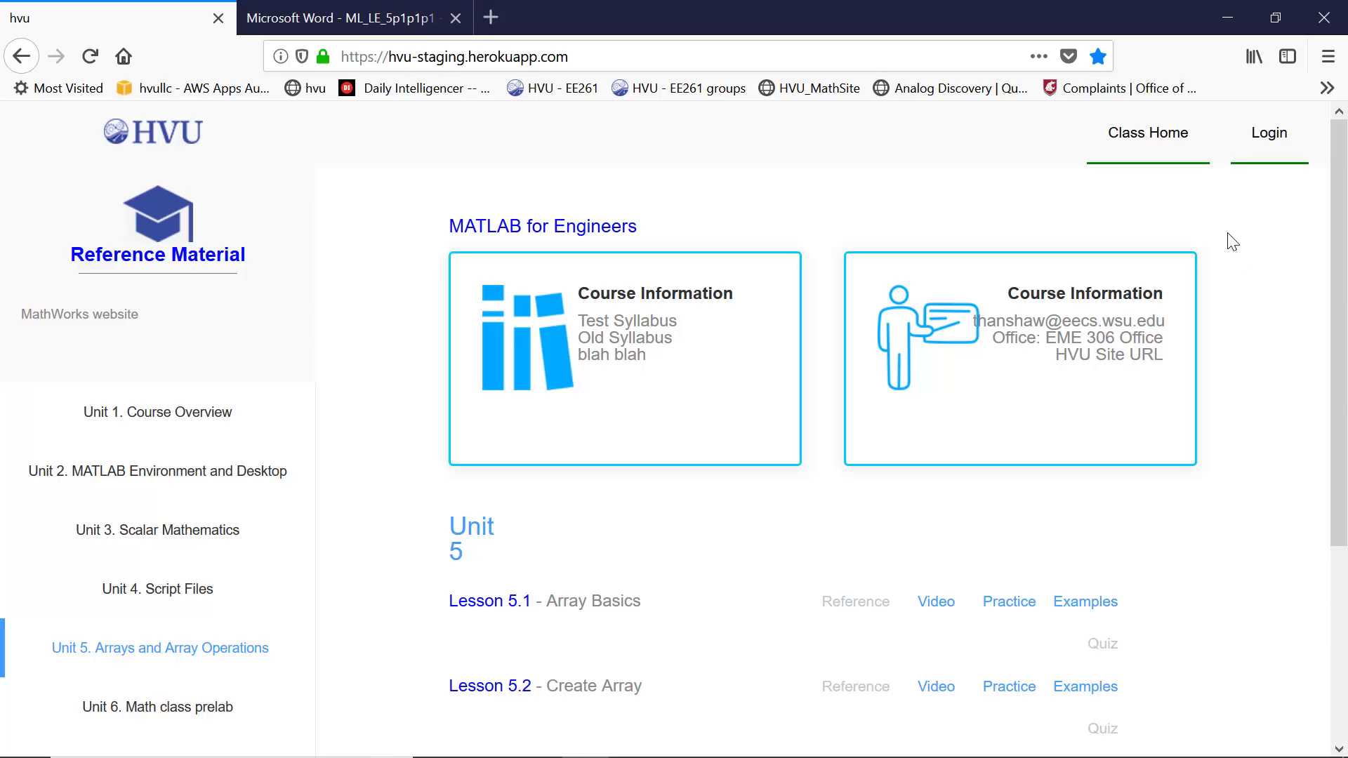
pyautogui.click(1277, 146)
pyautogui.moveTo(756, 337); pyautogui.dragTo(496, 342)
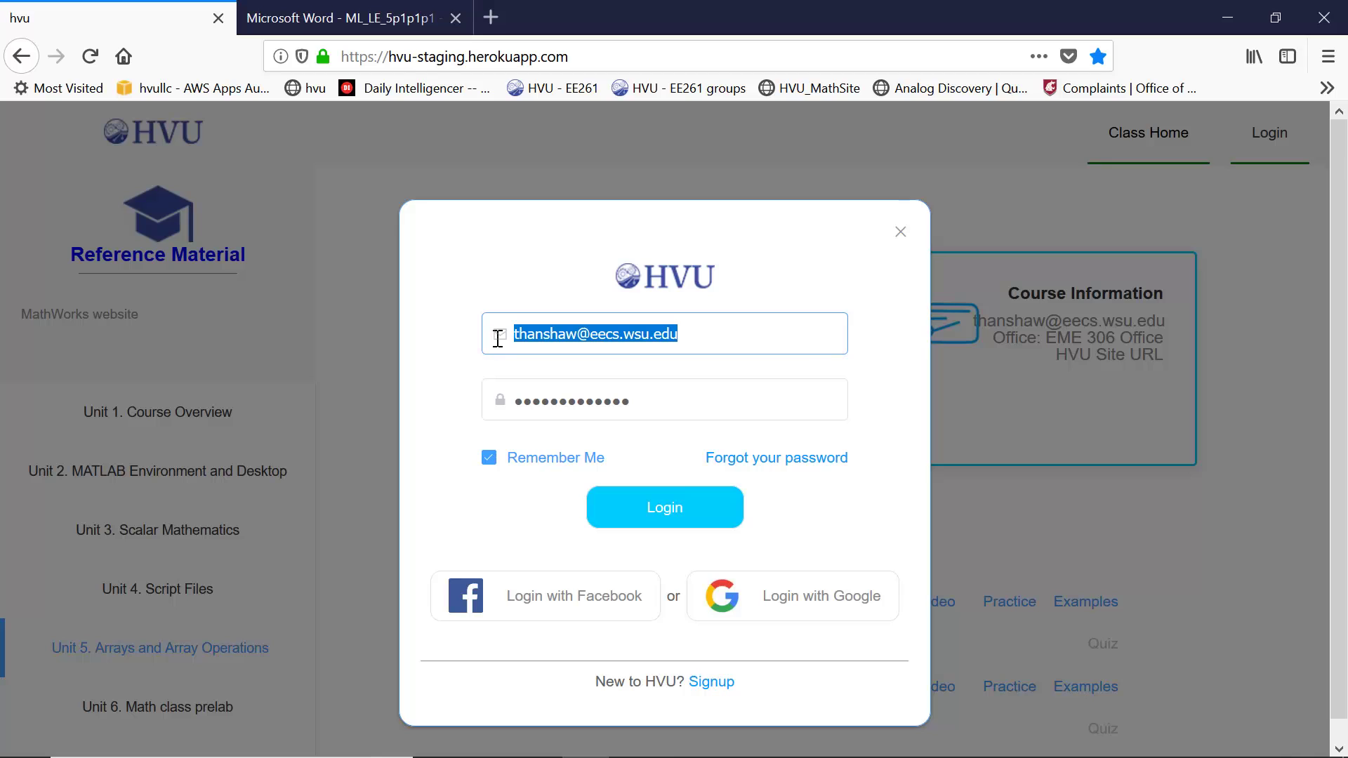
pyautogui.write('su')
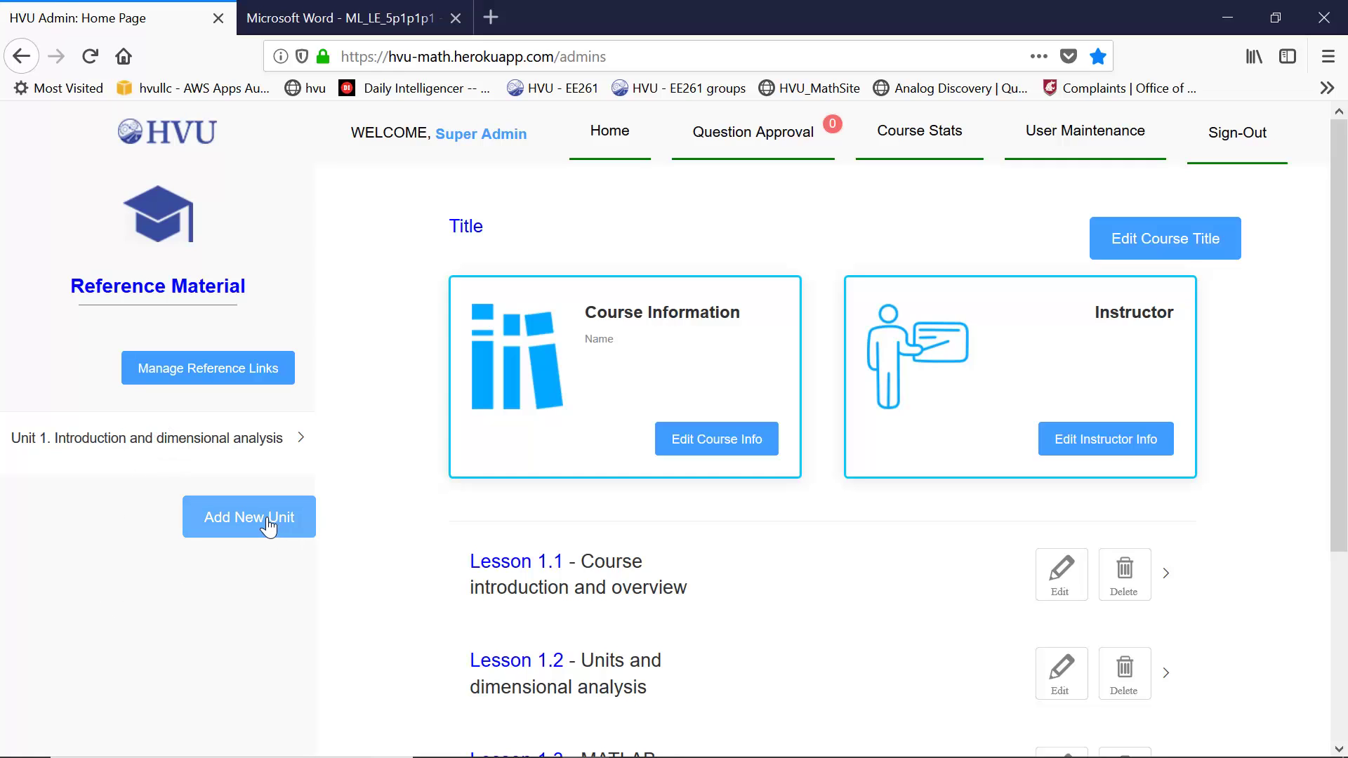
# Expand Lesson 1.2 and open the practice pool for sub-lesson 1.2.d Conversions in formulae
pyautogui.scroll(-2, 719, 511)
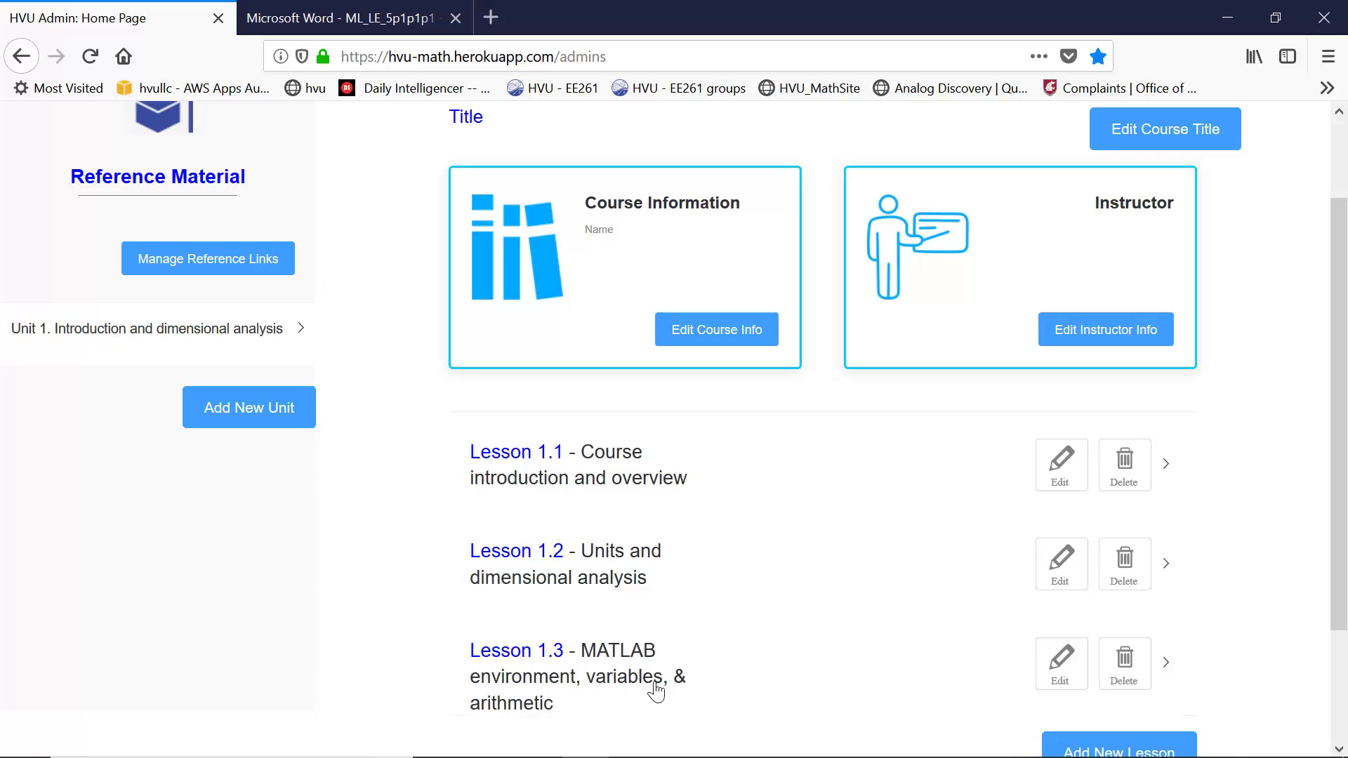
pyautogui.scroll(-2, 1074, 533)
pyautogui.click(1180, 416)
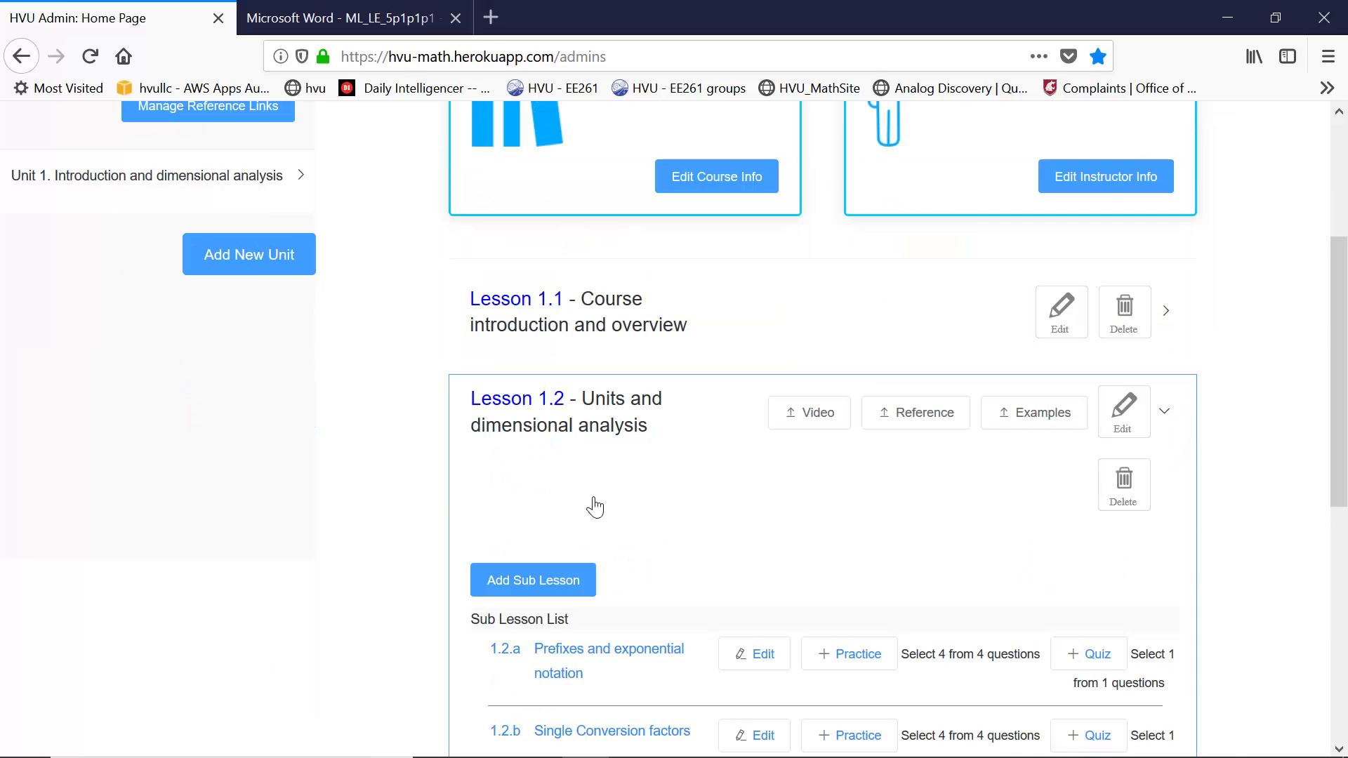
pyautogui.scroll(-2, 517, 528)
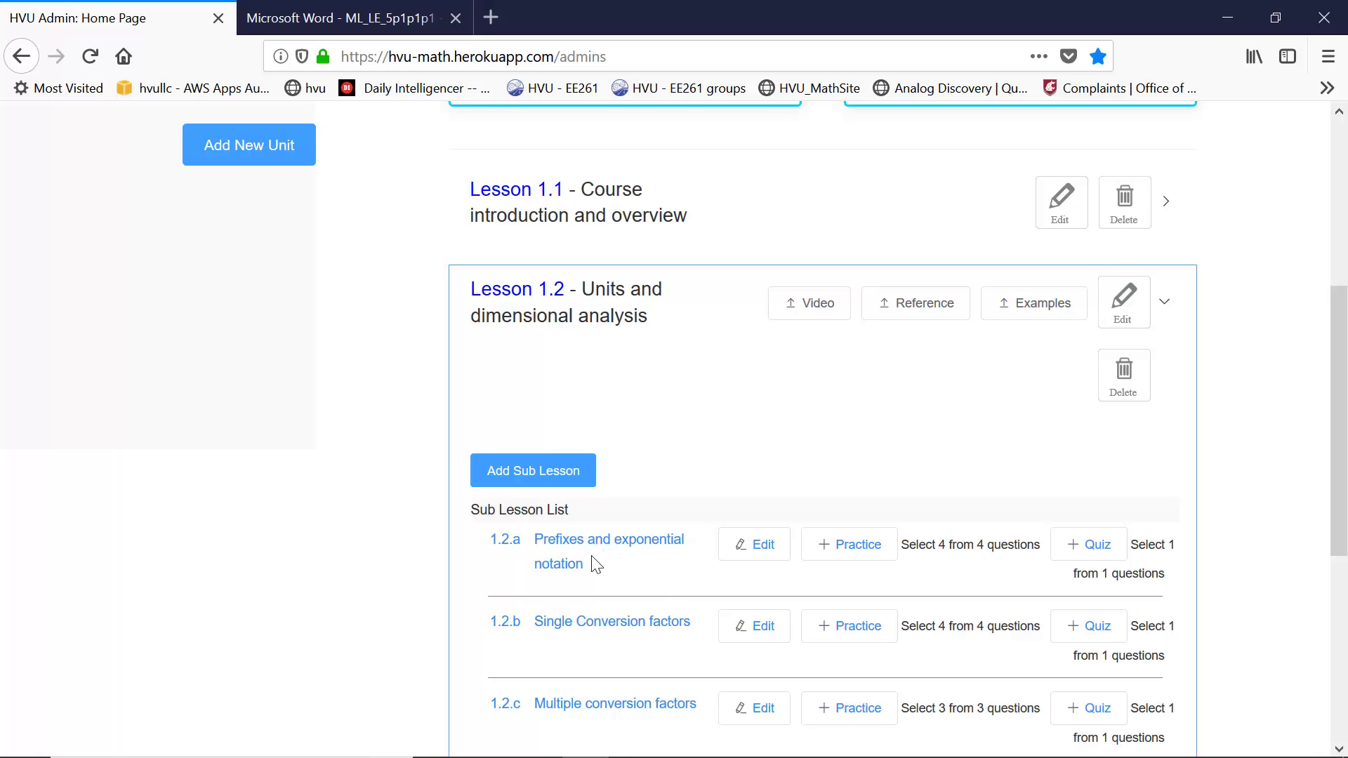
pyautogui.scroll(-2, 596, 565)
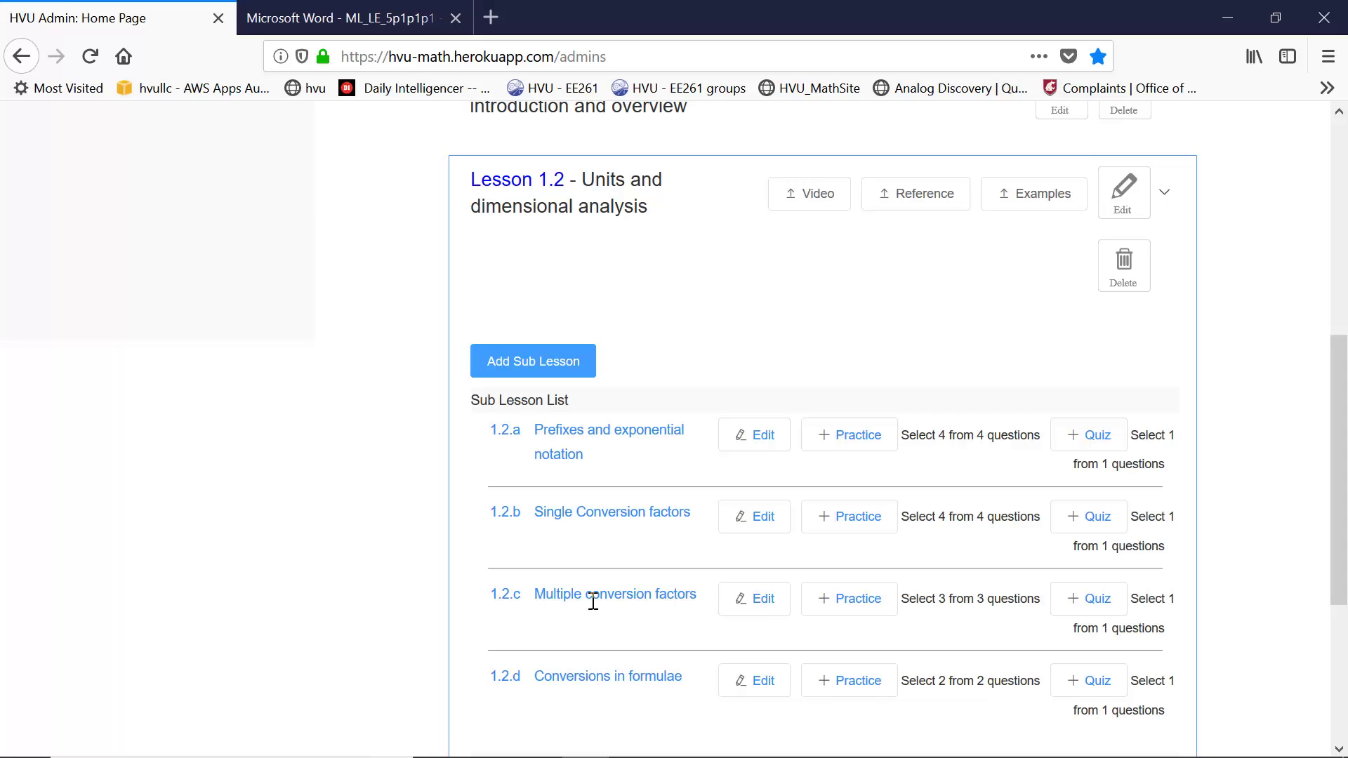
pyautogui.click(855, 682)
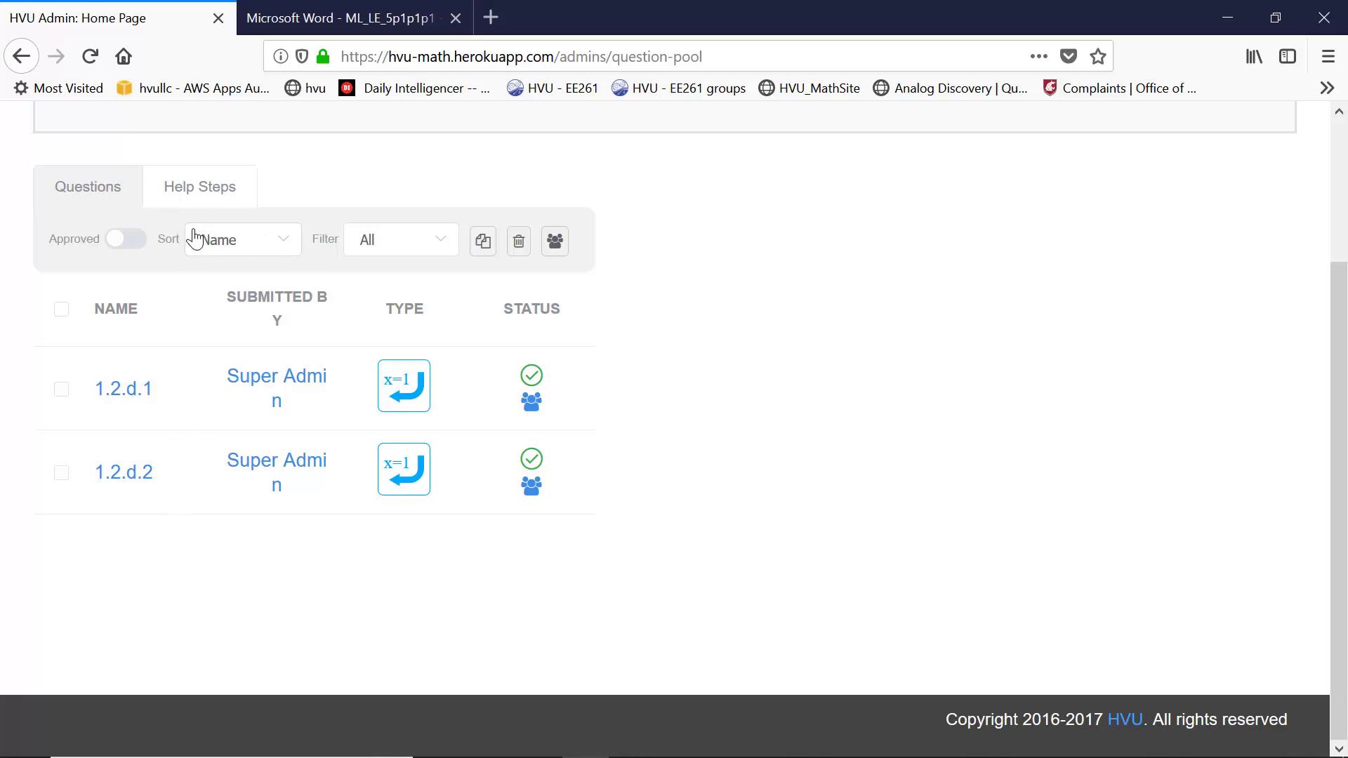
# Browse the pool's help-step list, then return to the practice question list
pyautogui.click(198, 188)
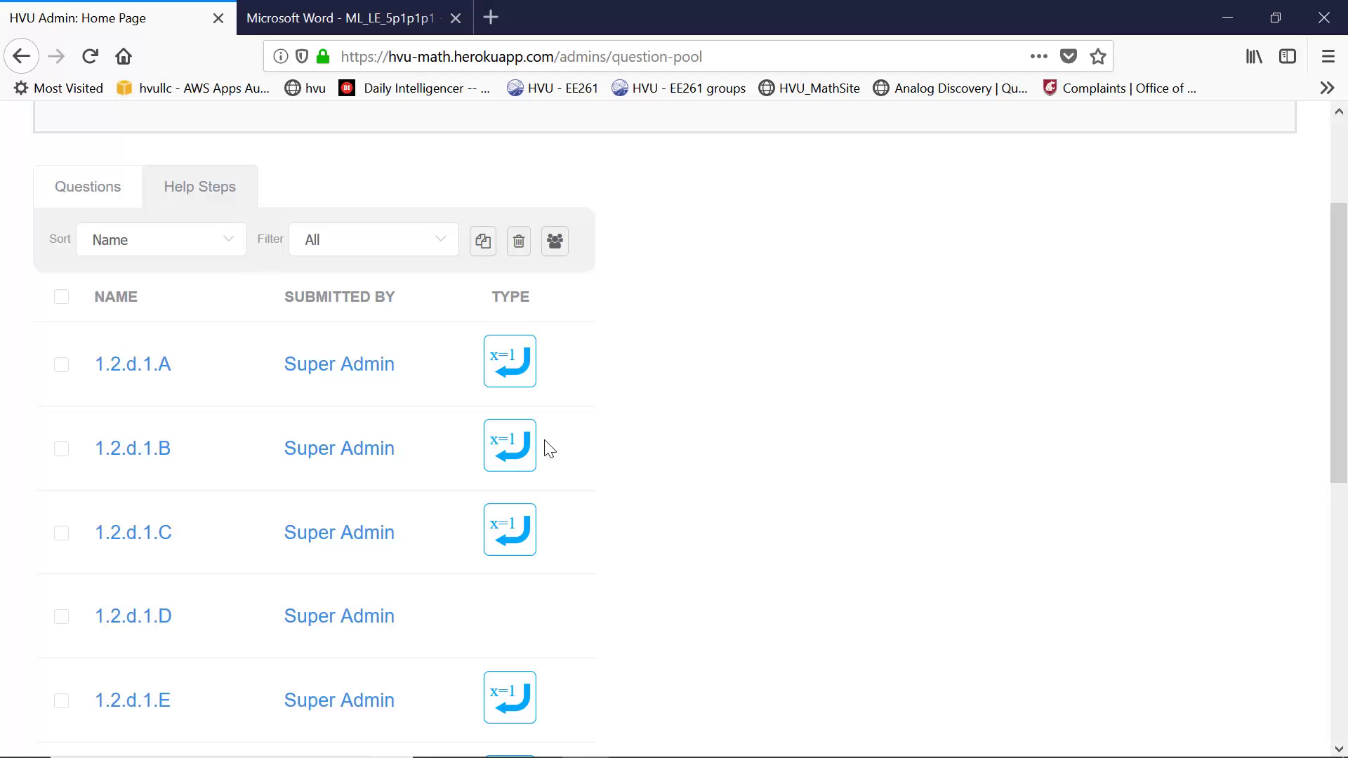
pyautogui.scroll(-2, 721, 394)
pyautogui.scroll(-4, 713, 392)
pyautogui.scroll(6, 716, 393)
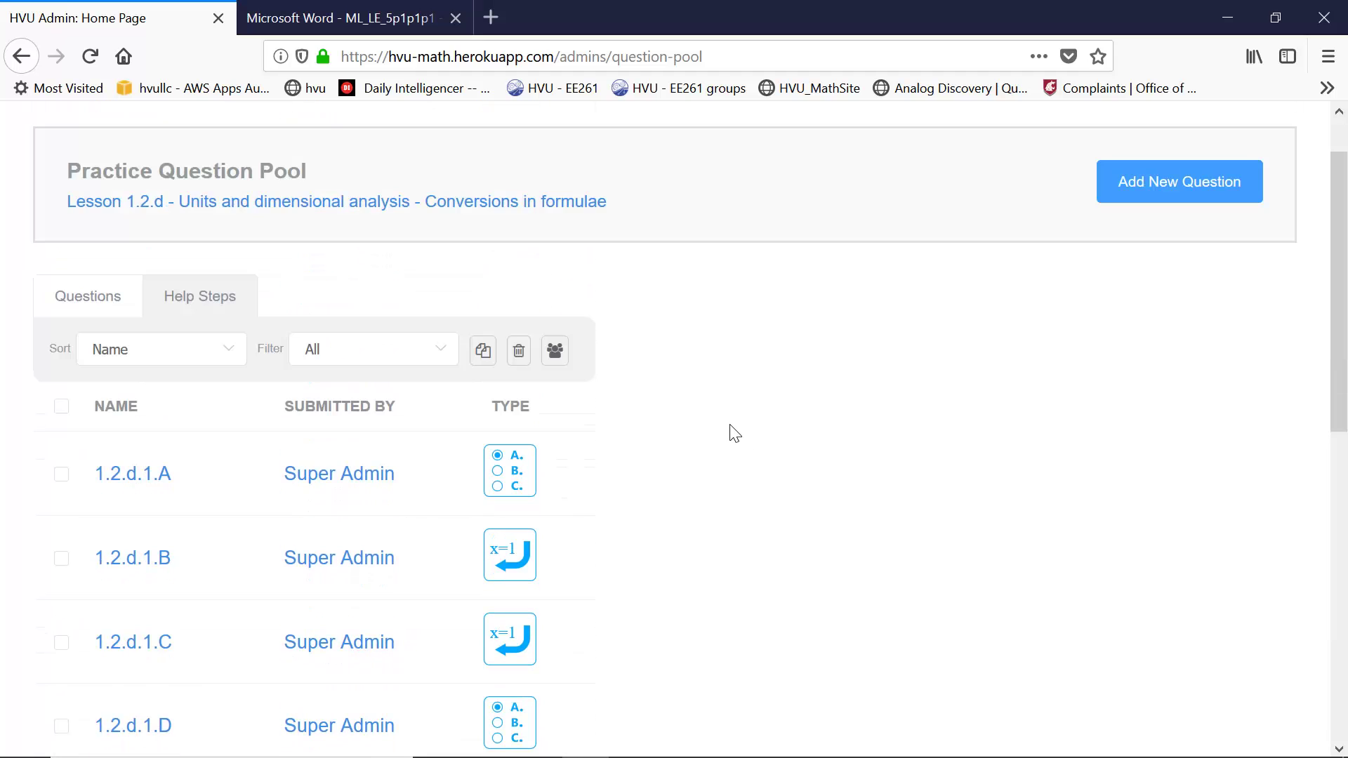
pyautogui.click(84, 309)
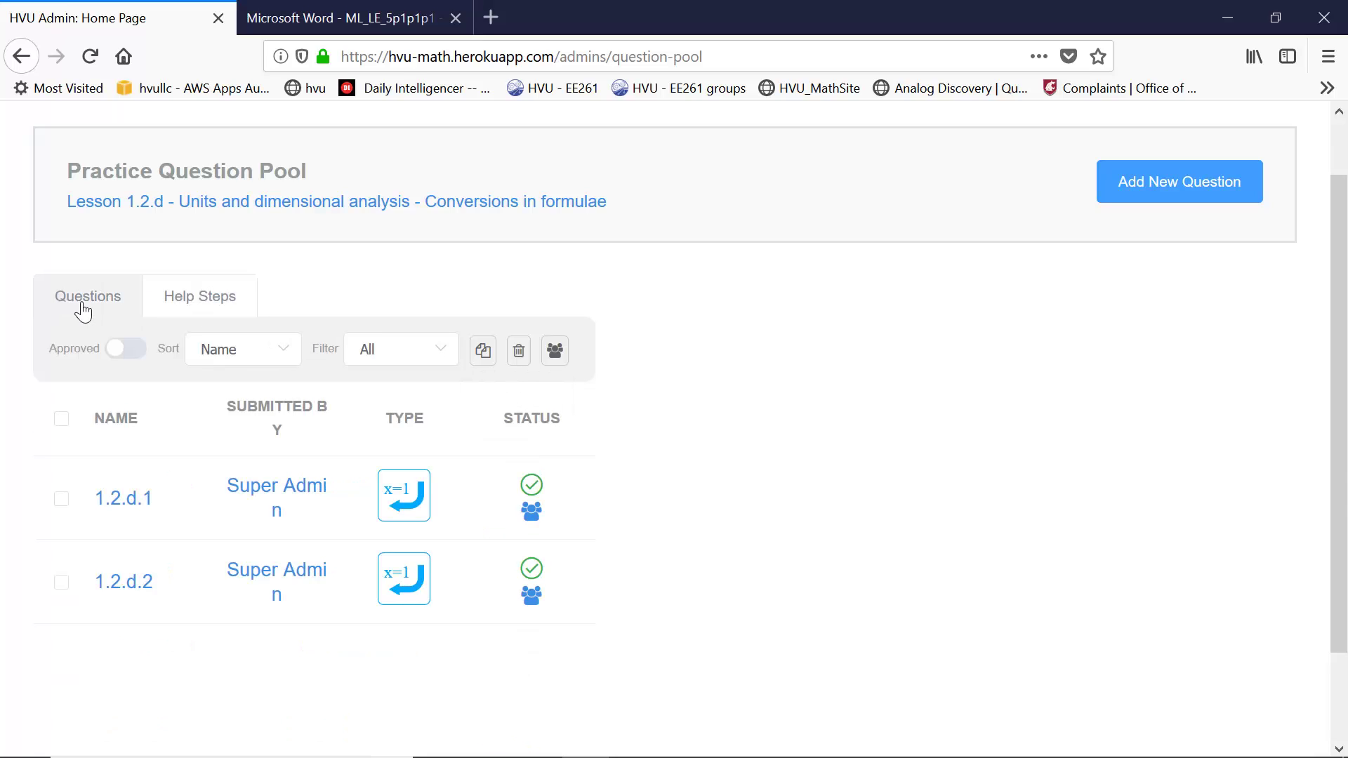
# Preview question 1.2.d.2, checking its water-tank text, conversion formulas and Duration answer field
pyautogui.click(153, 588)
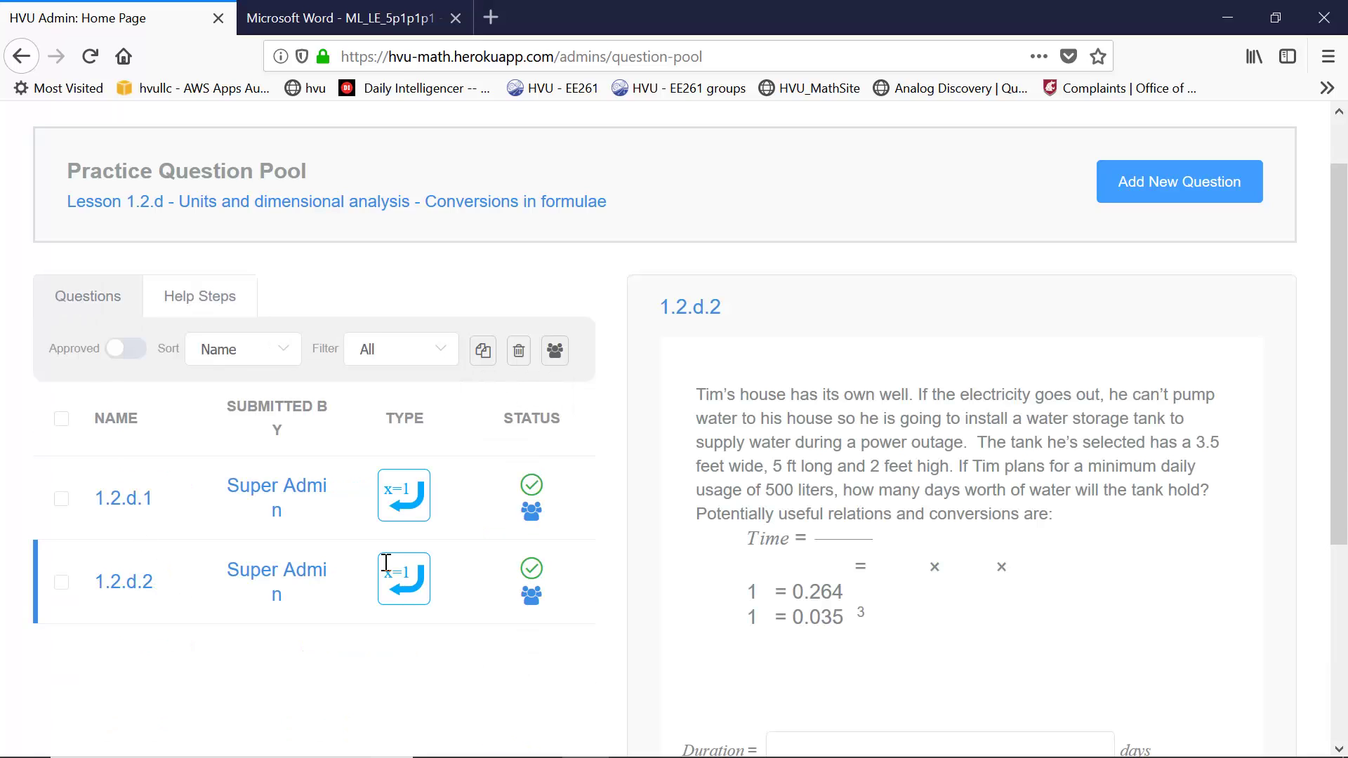
pyautogui.scroll(-2, 918, 444)
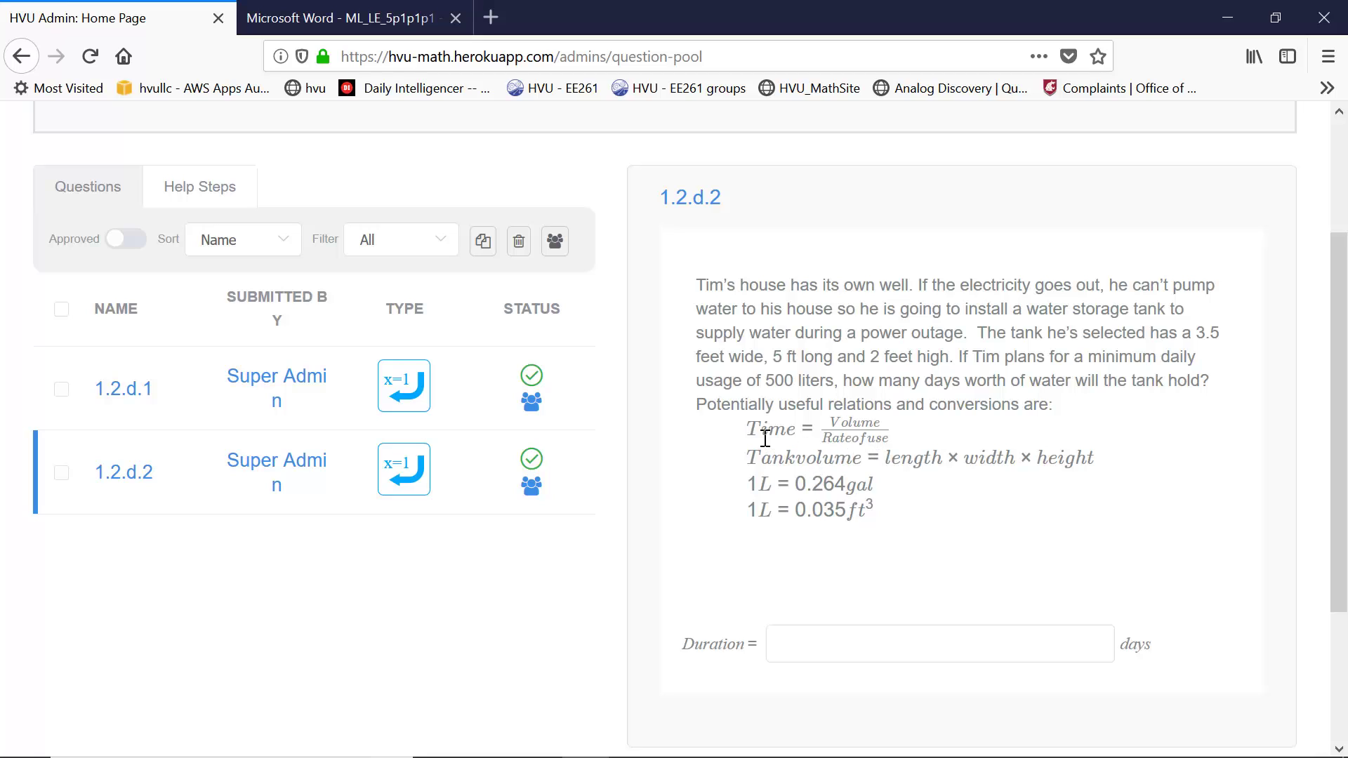
pyautogui.moveTo(766, 438); pyautogui.dragTo(896, 533)
pyautogui.click(927, 523)
pyautogui.moveTo(815, 310); pyautogui.dragTo(882, 391)
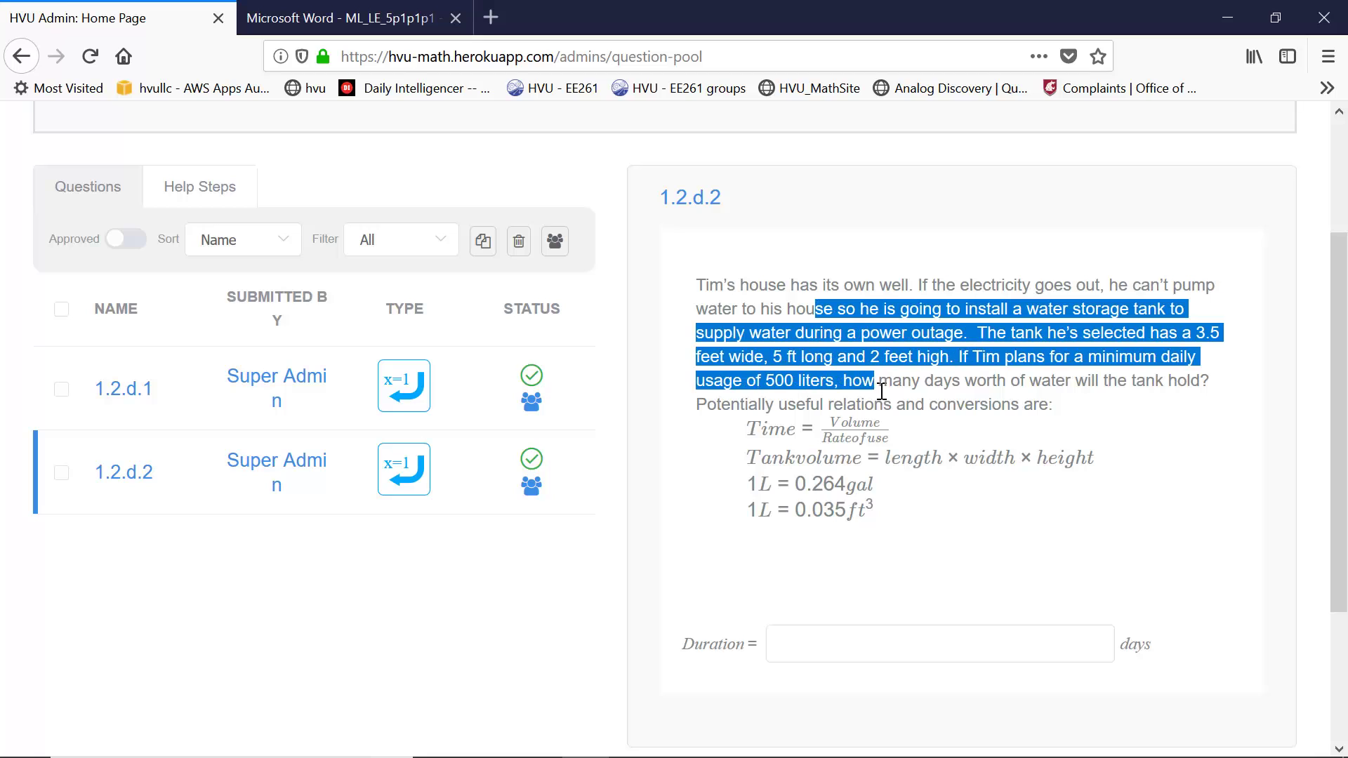
pyautogui.click(936, 514)
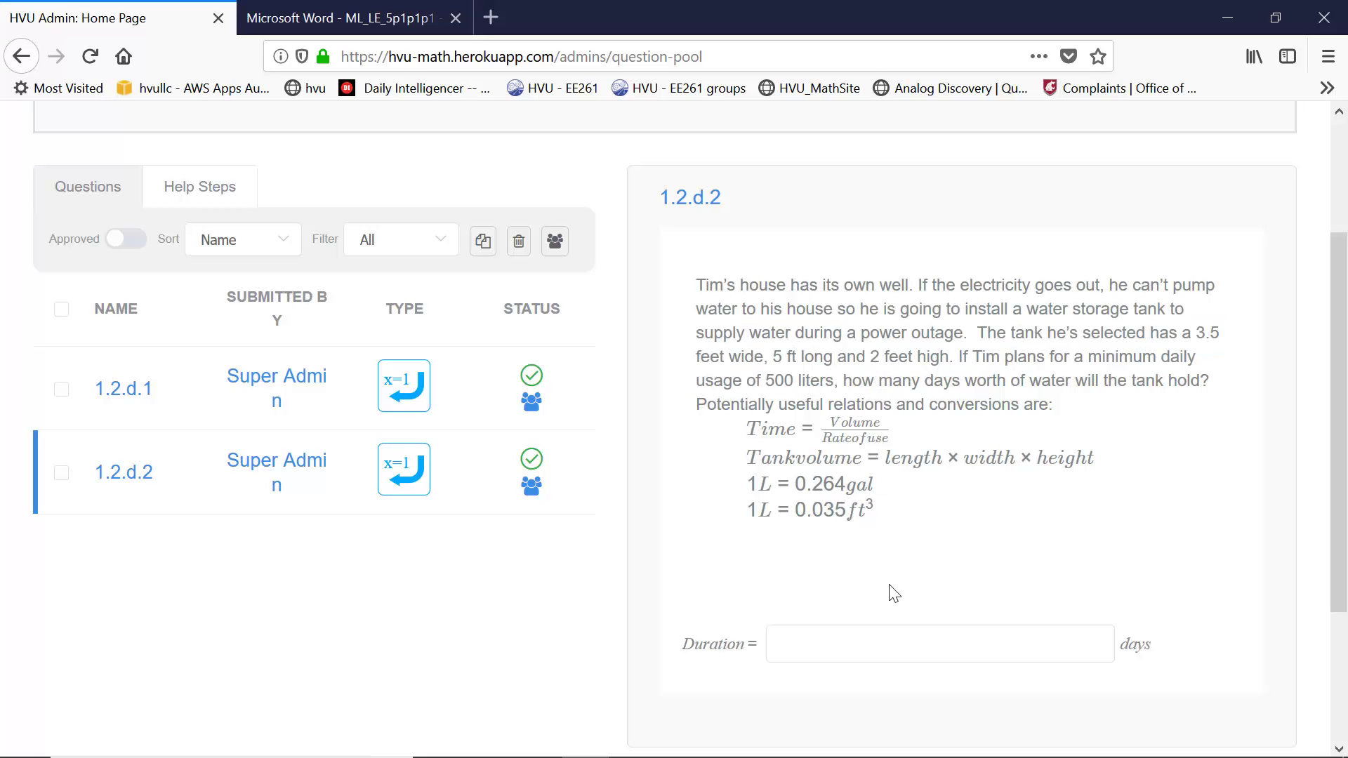
pyautogui.click(843, 657)
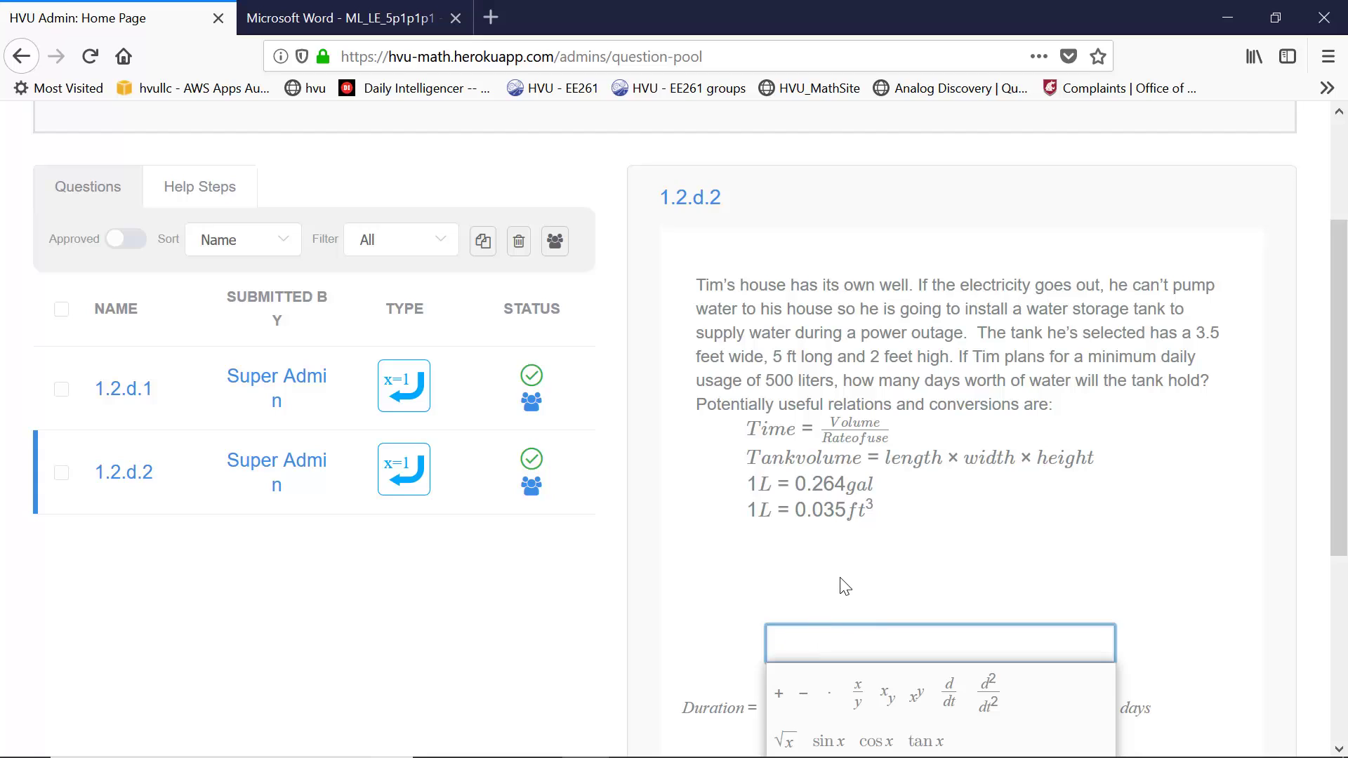
pyautogui.scroll(-2, 843, 583)
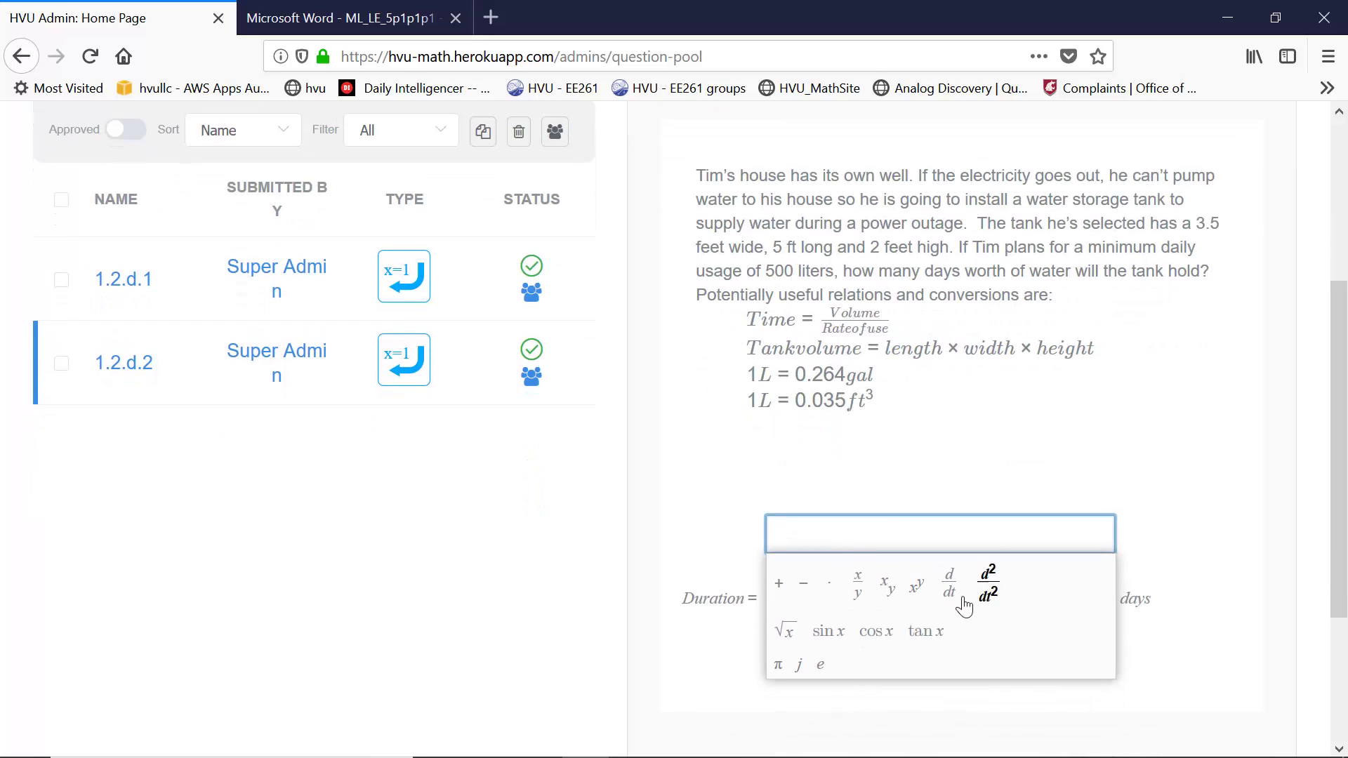
pyautogui.click(1011, 444)
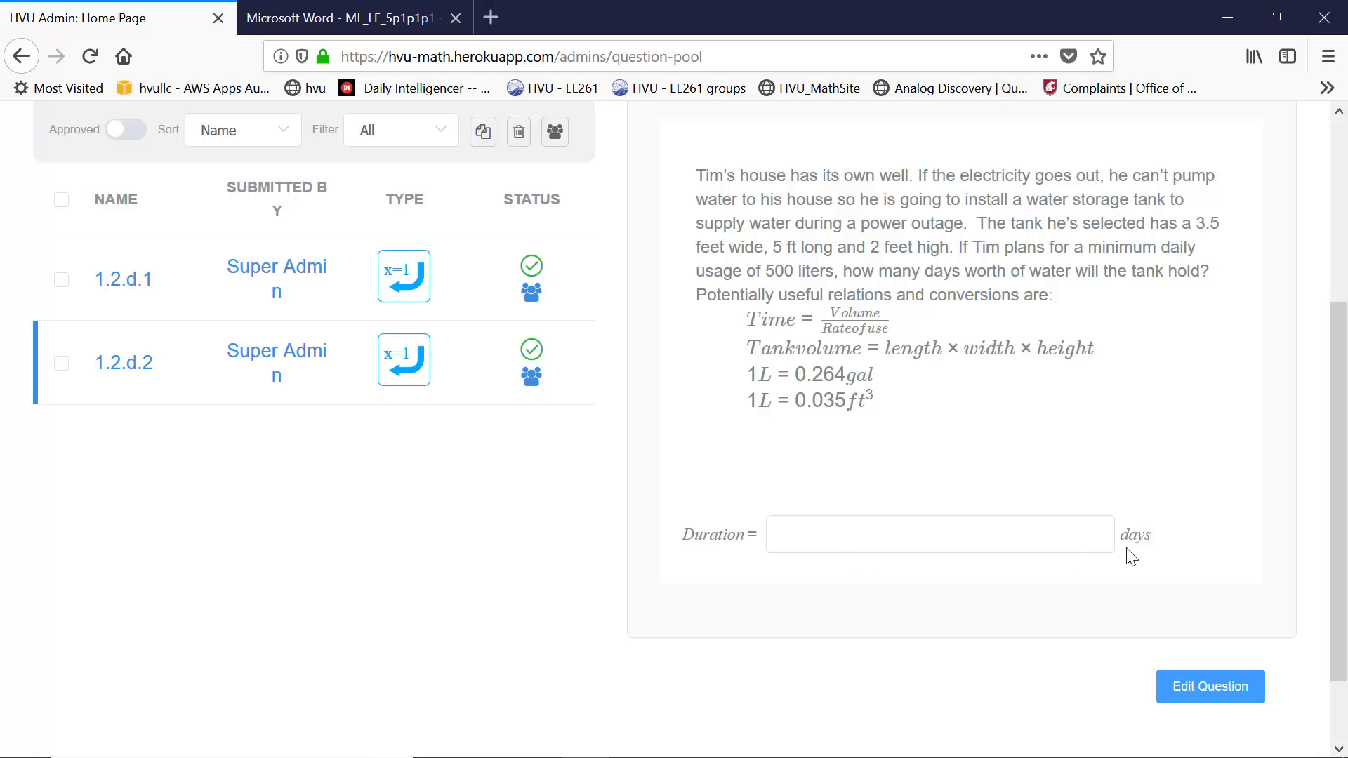
# Open 1.2.d.2 in the question editor and review its title and water-tank question text
pyautogui.click(1211, 687)
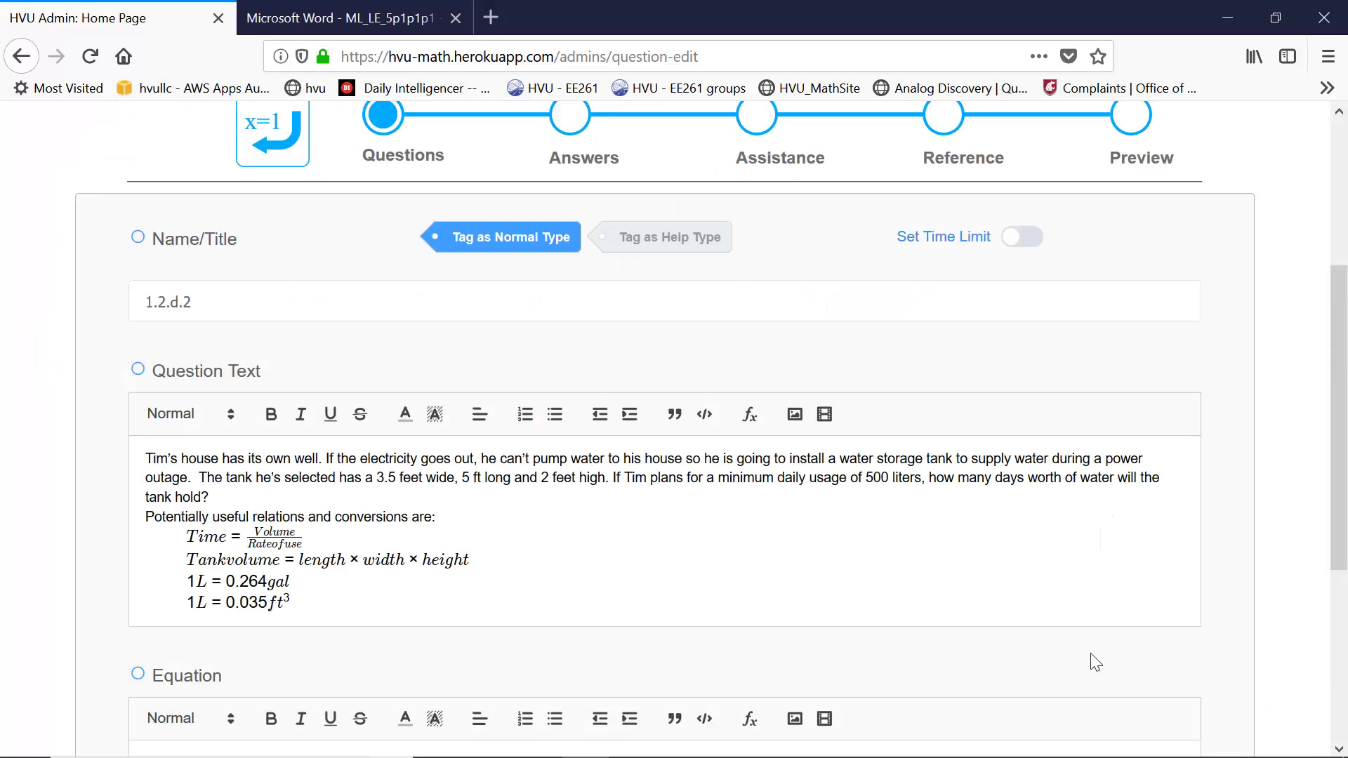
pyautogui.scroll(2, 1124, 590)
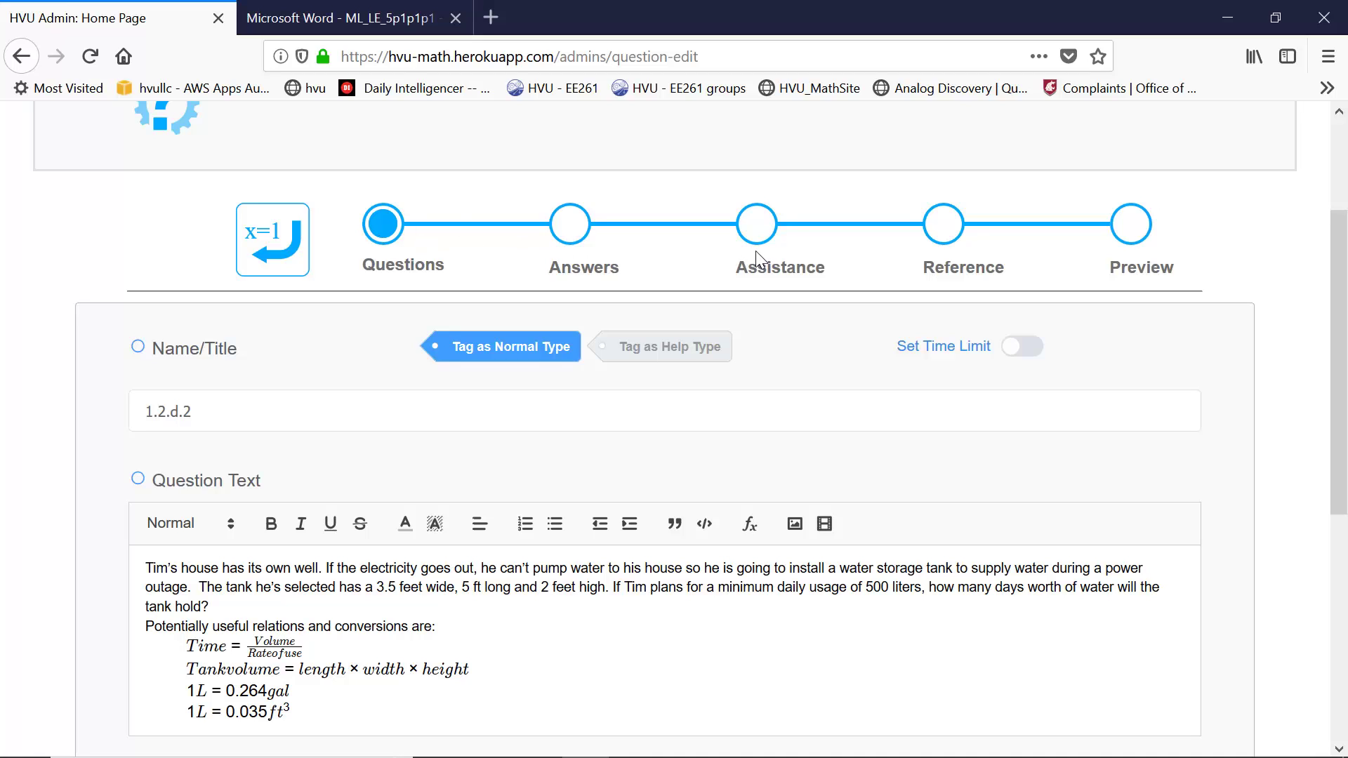
pyautogui.click(213, 416)
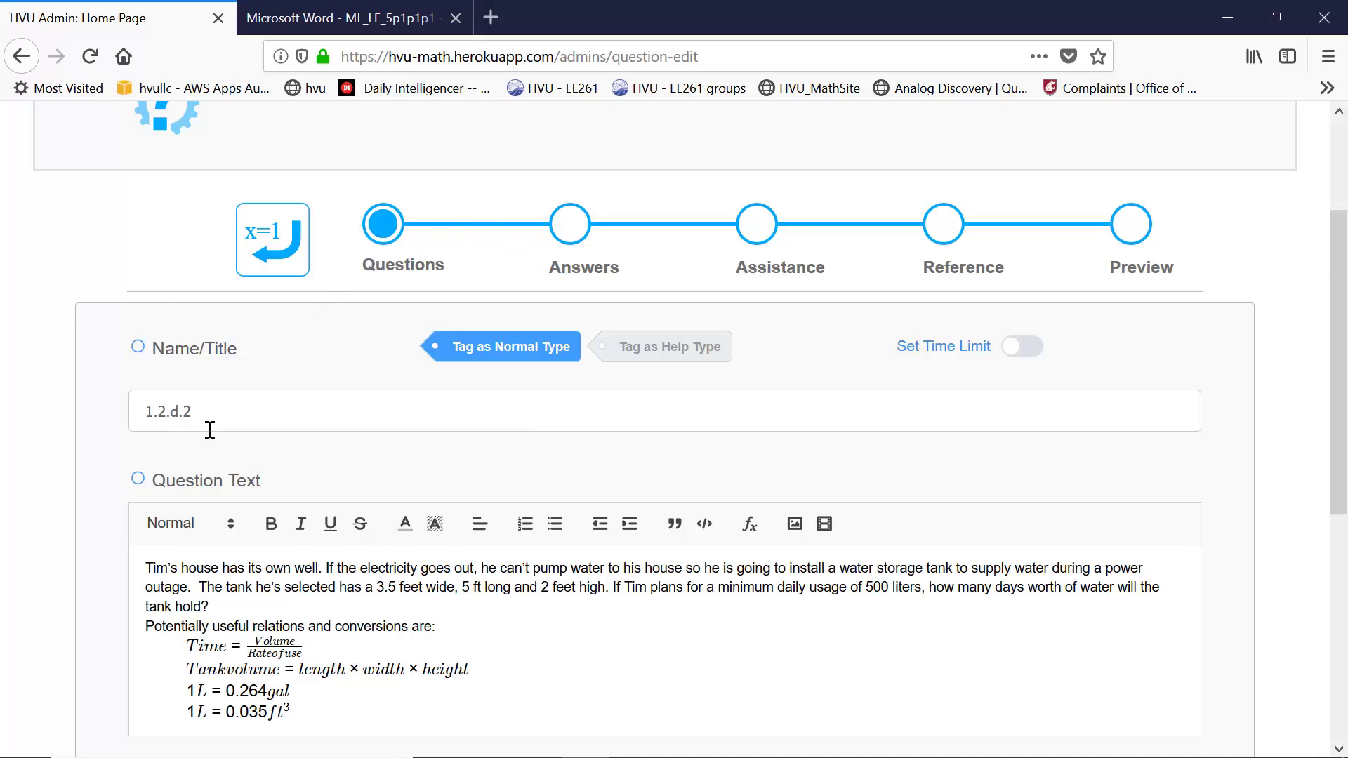
pyautogui.scroll(-3, 252, 315)
pyautogui.moveTo(167, 307); pyautogui.dragTo(126, 325)
pyautogui.moveTo(146, 467); pyautogui.dragTo(337, 656)
pyautogui.click(110, 475)
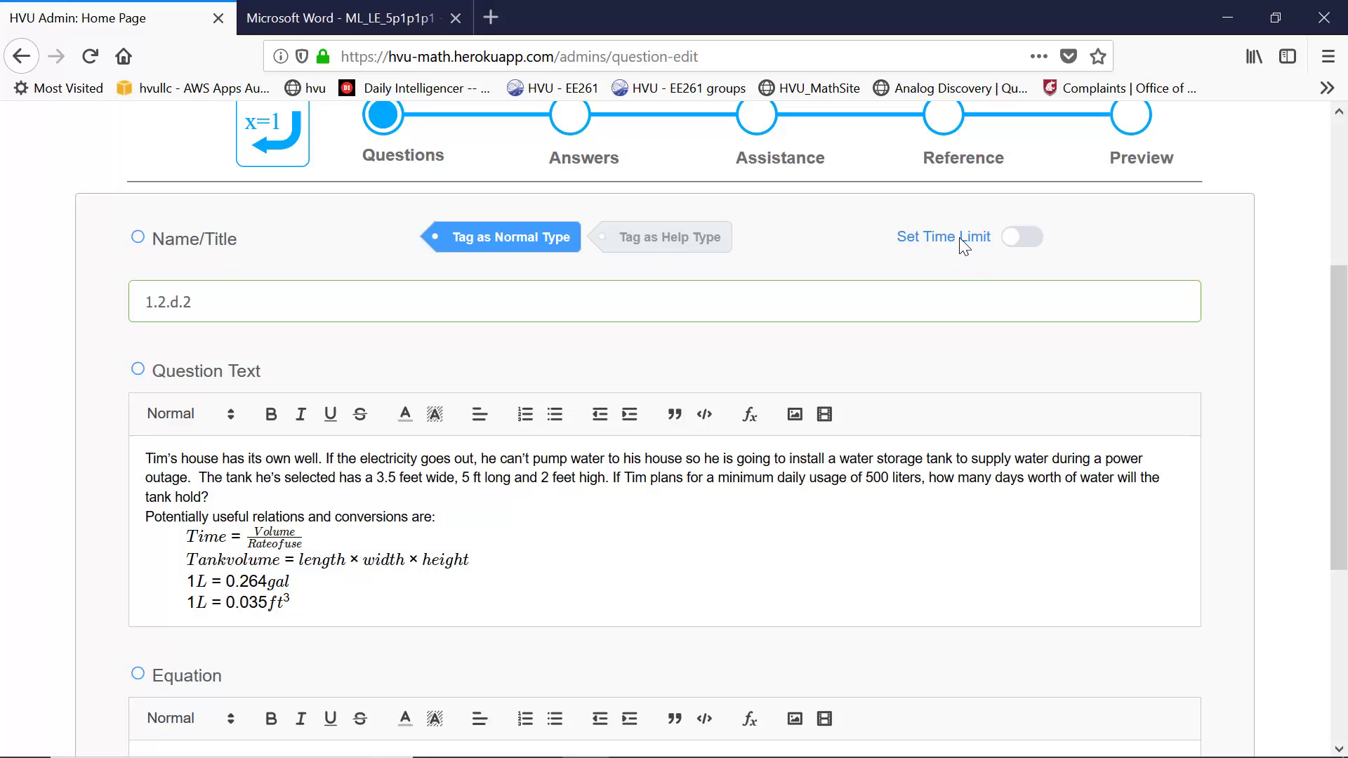
pyautogui.scroll(-5, 945, 309)
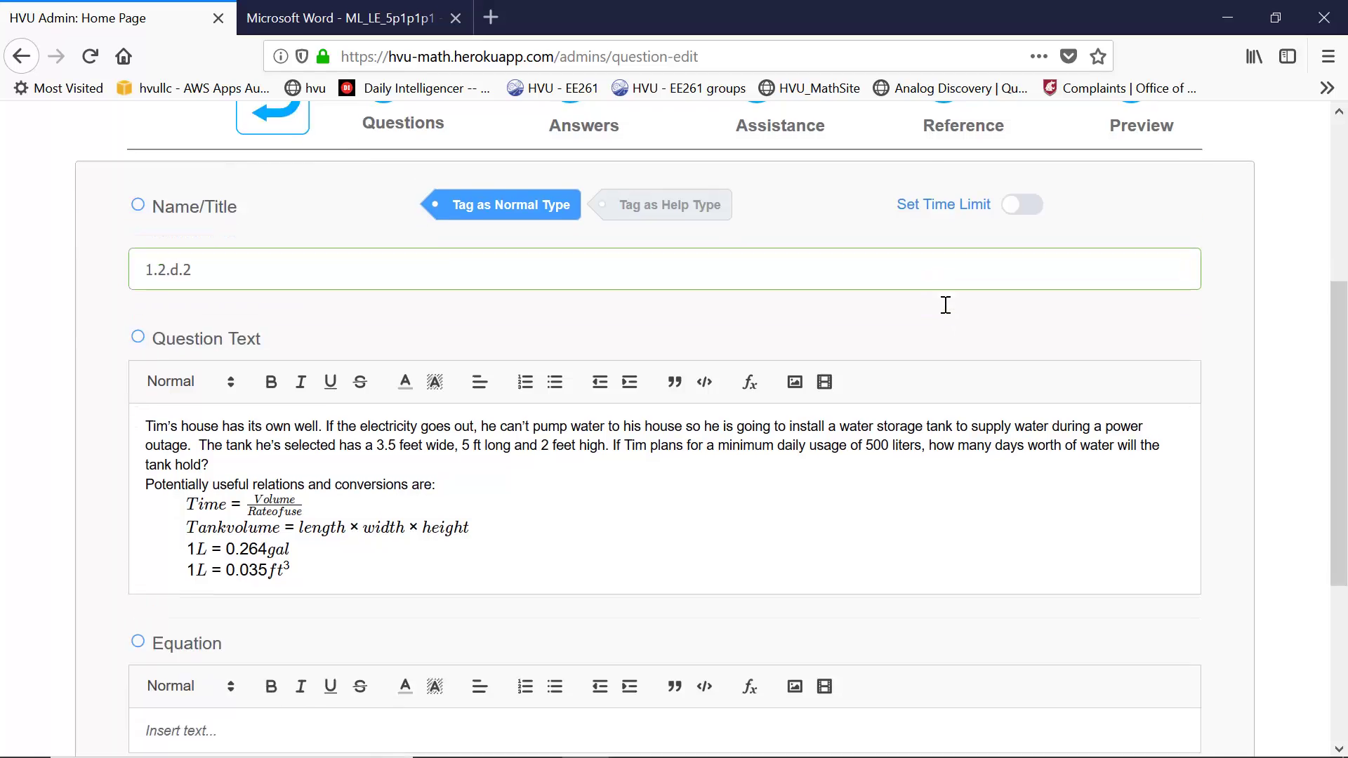
# Go to the Answers step and confirm correct answer 2 with mathematical equivalents on
pyautogui.click(1163, 538)
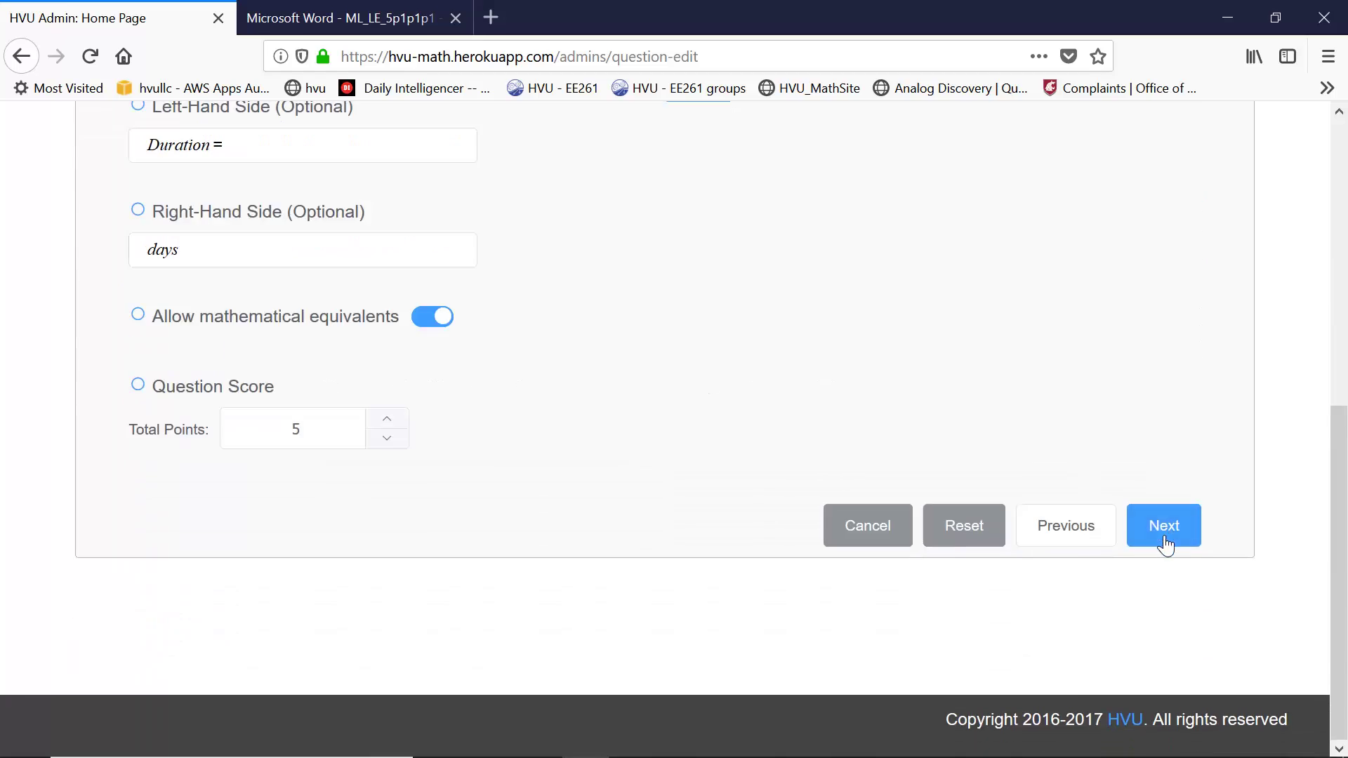
pyautogui.scroll(3, 611, 488)
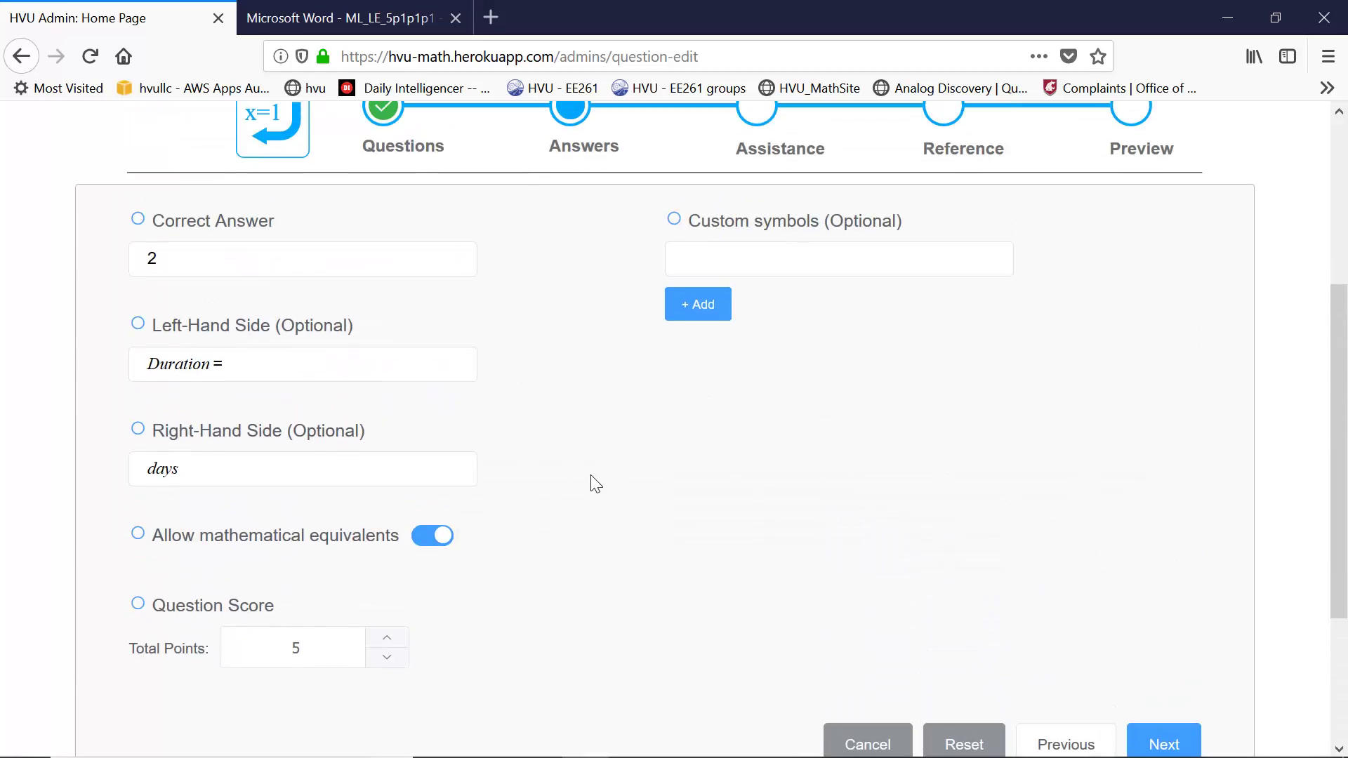
pyautogui.doubleClick(152, 259)
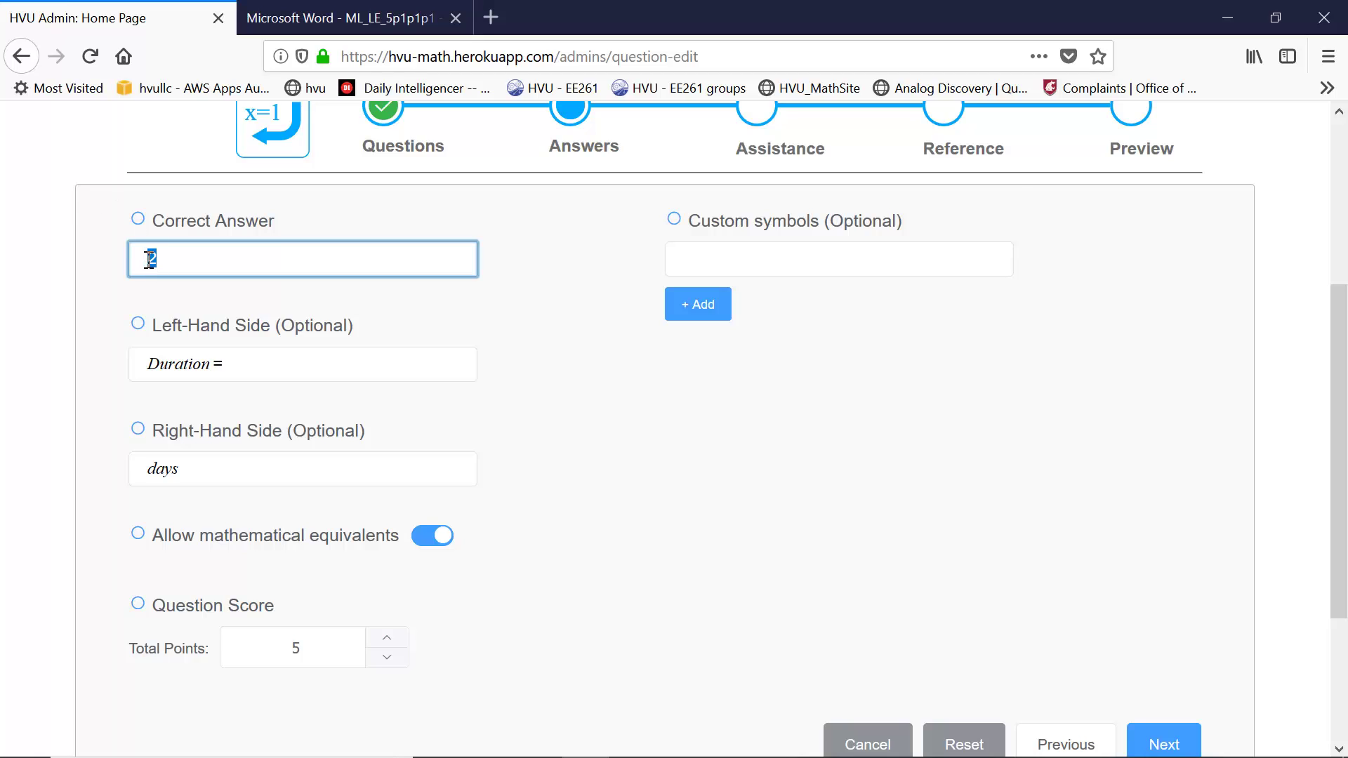
pyautogui.click(440, 544)
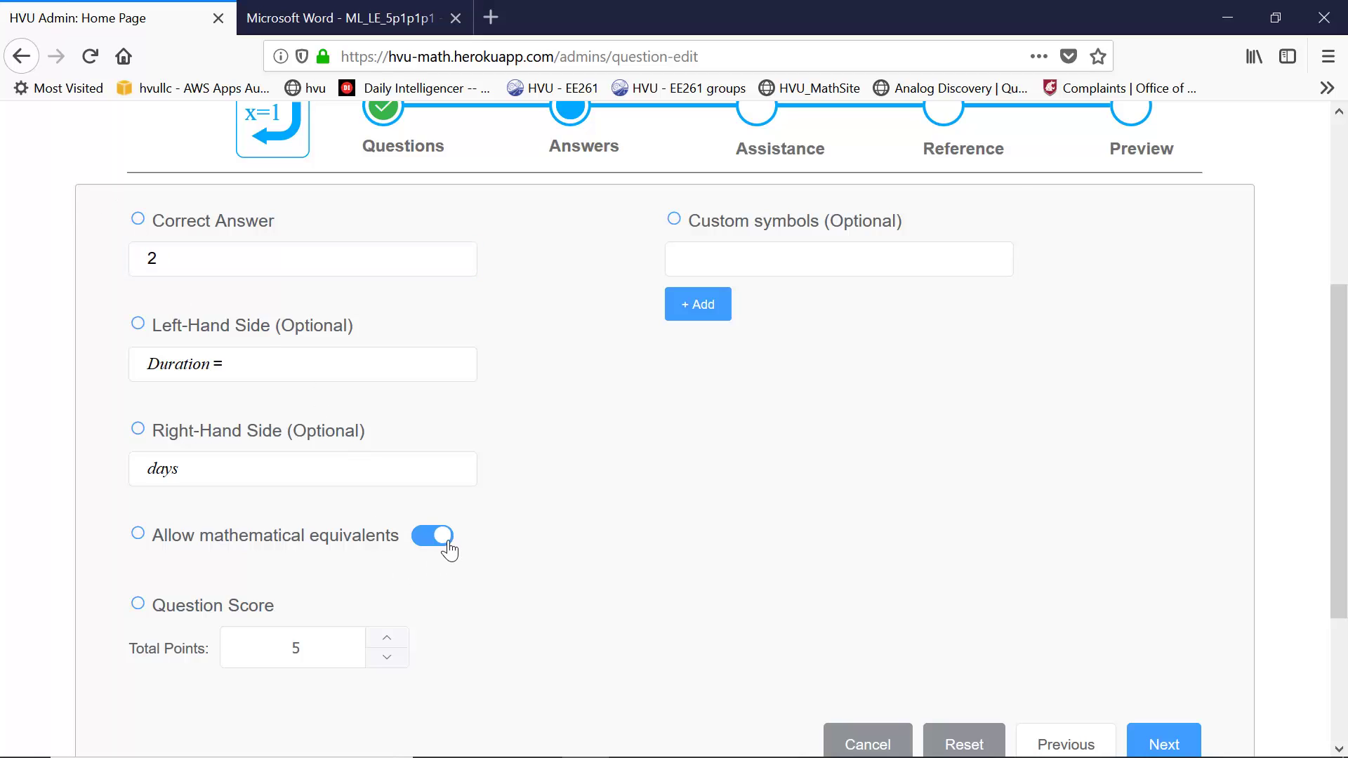
pyautogui.click(440, 544)
pyautogui.click(200, 273)
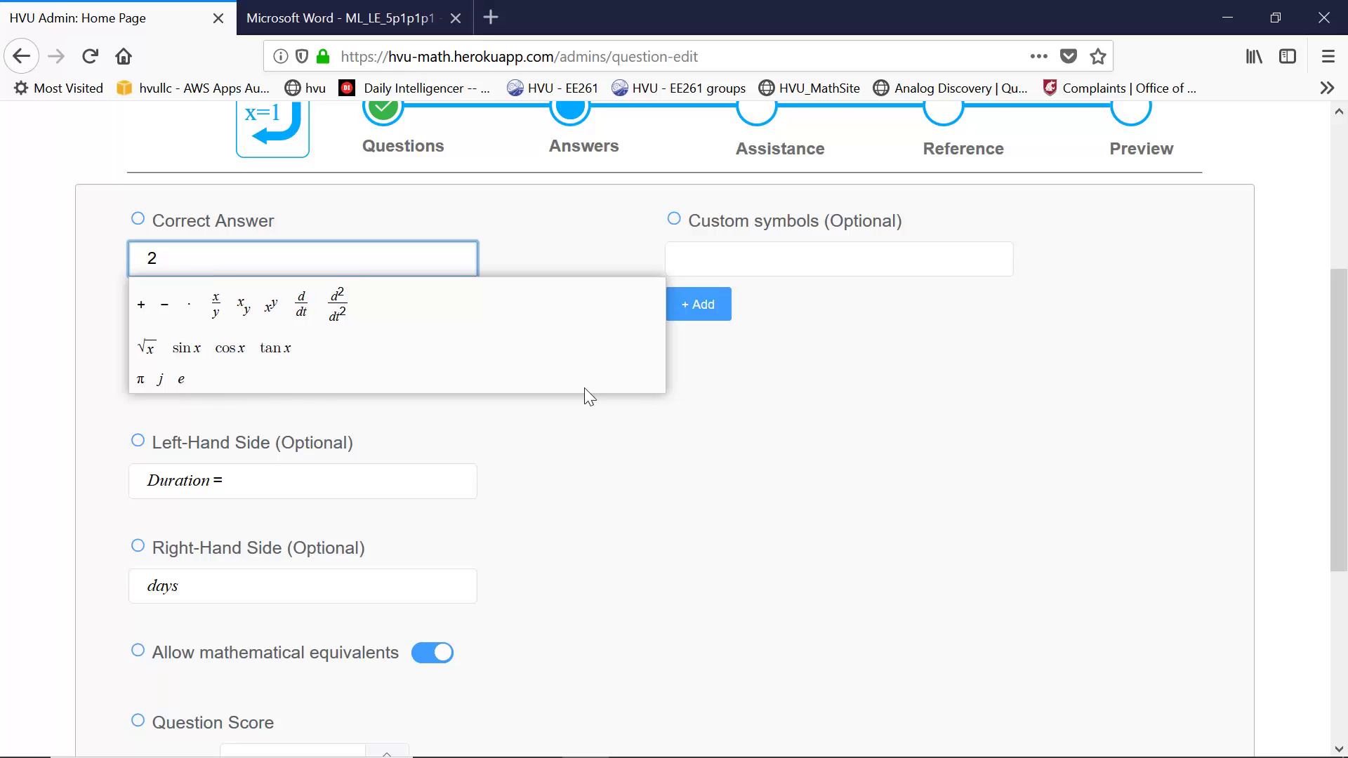
pyautogui.click(801, 457)
# Add × as a custom symbol, test it after 2, then remove it to keep answer 2
pyautogui.click(711, 265)
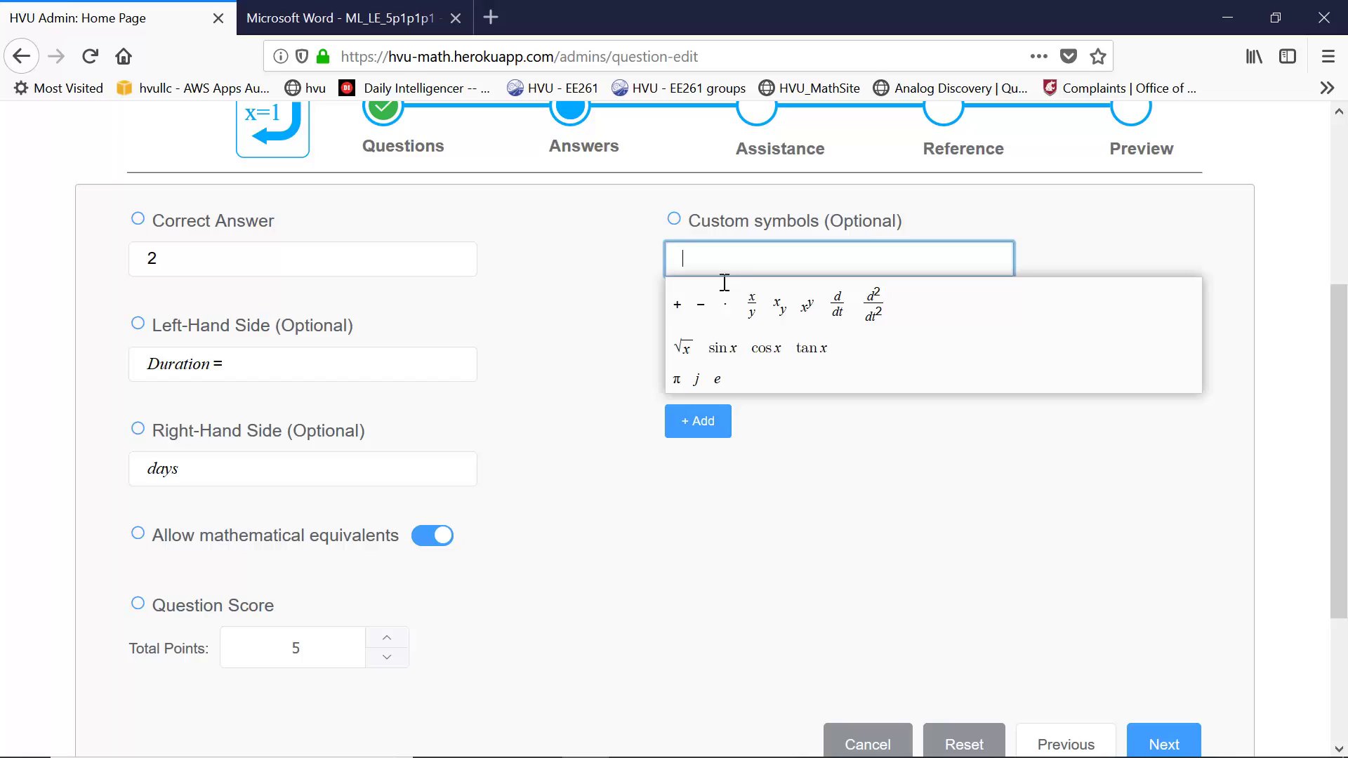
pyautogui.write('\\ti')
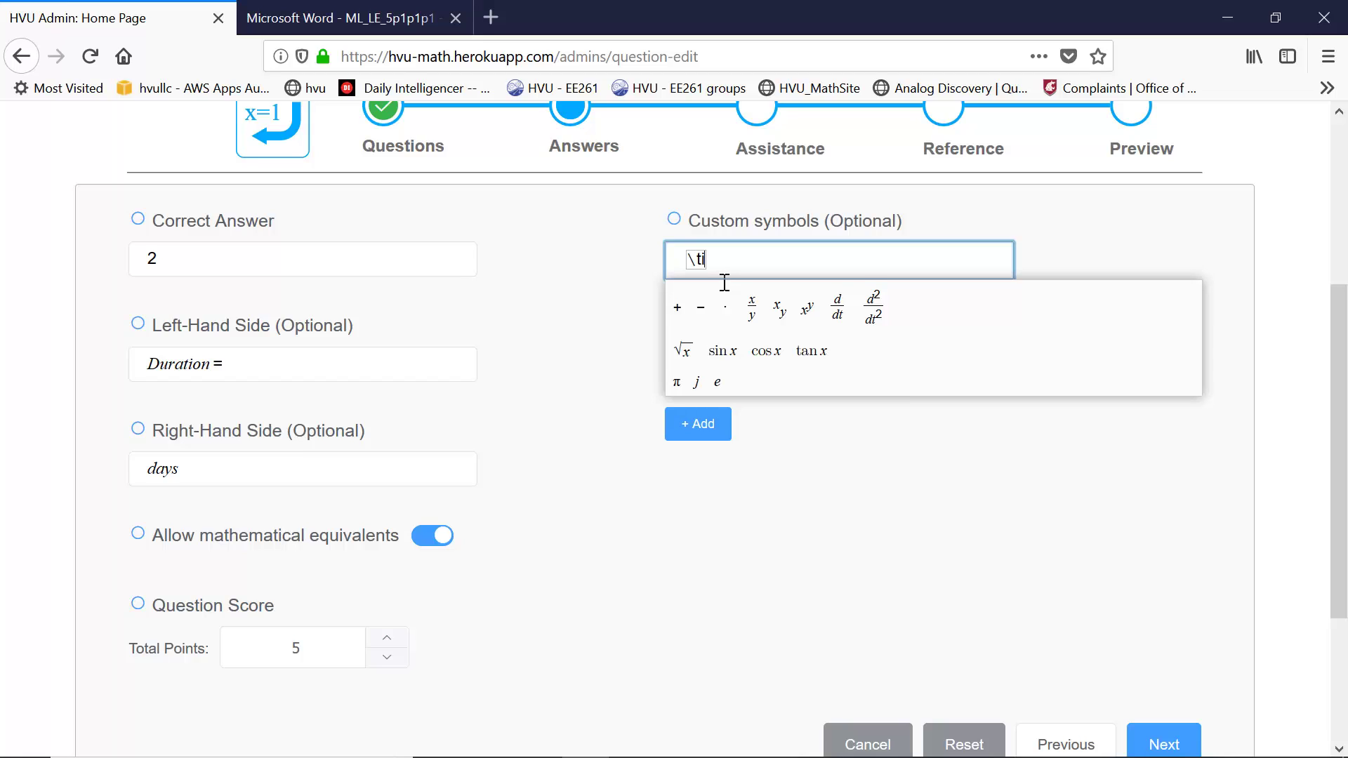
pyautogui.write('mes')
pyautogui.press('space')
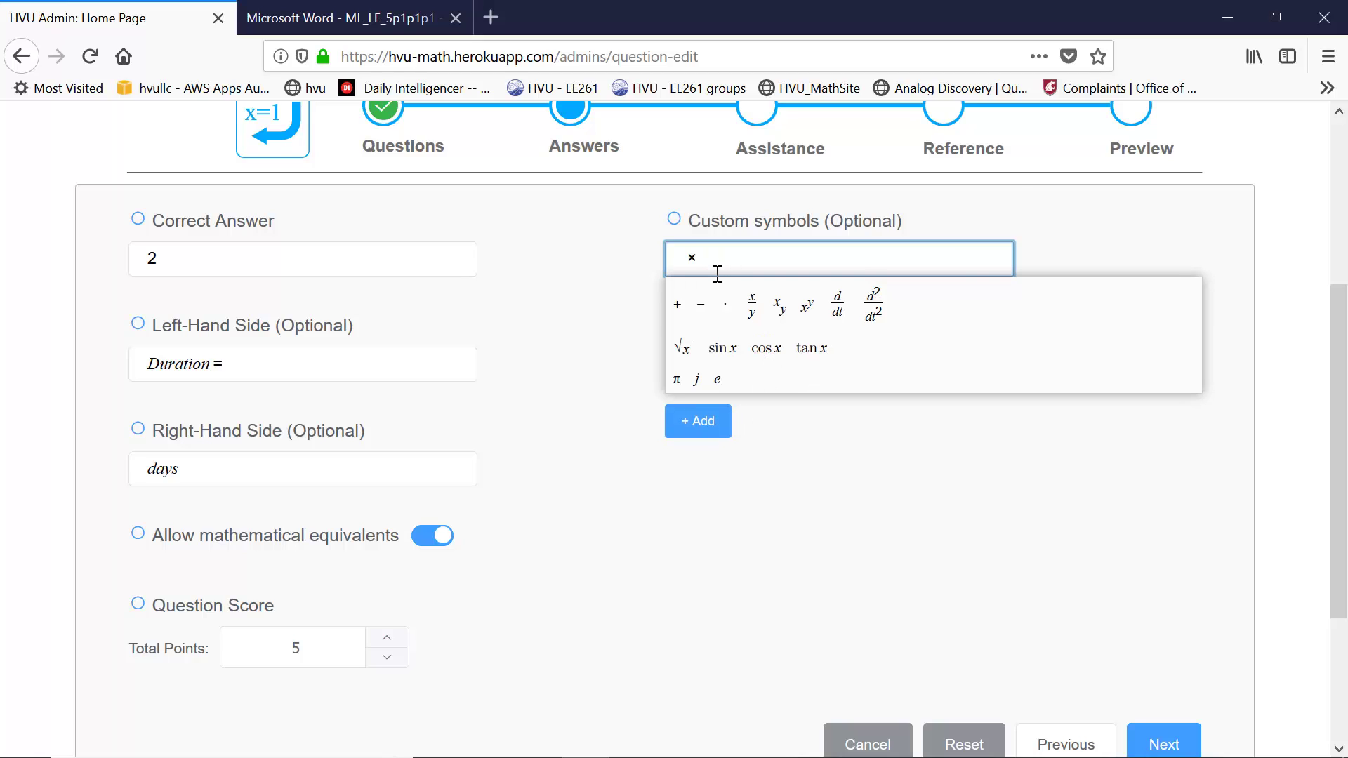
pyautogui.click(706, 421)
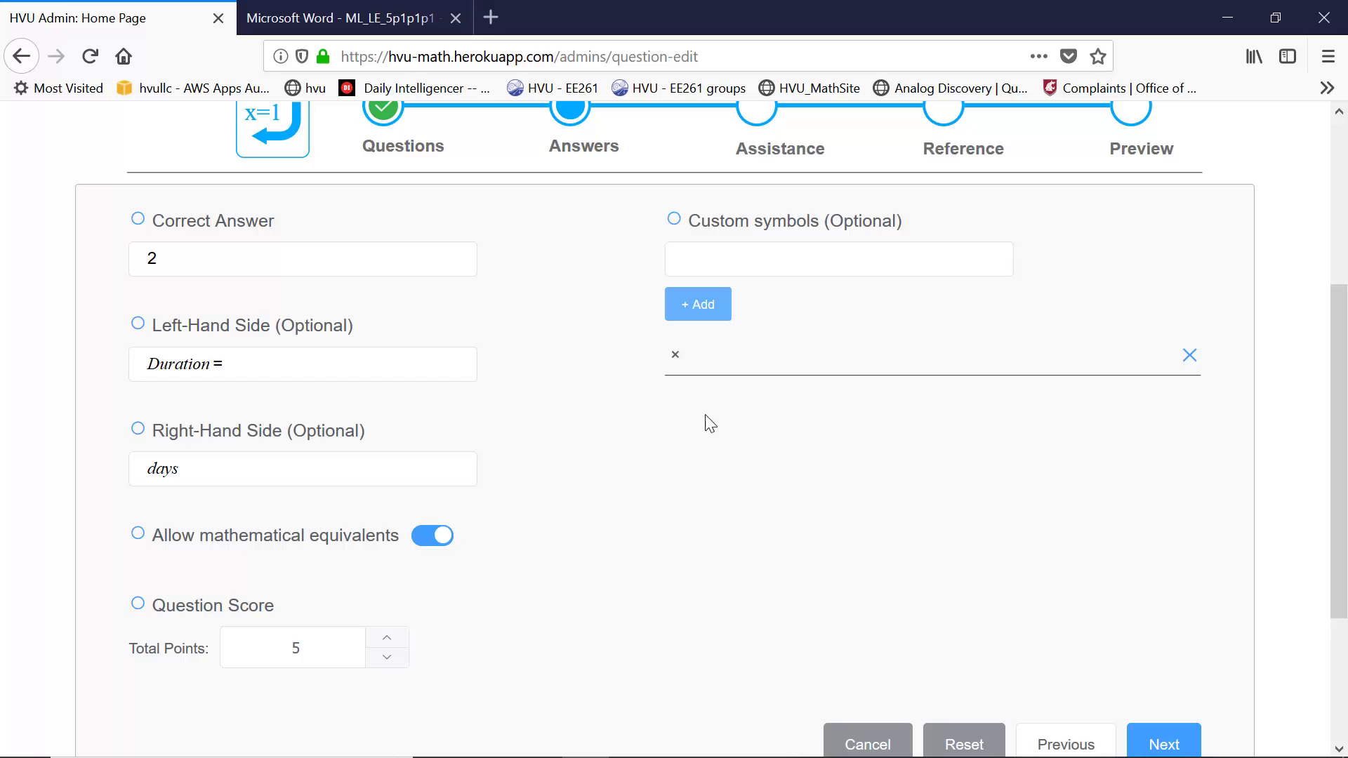
pyautogui.click(245, 273)
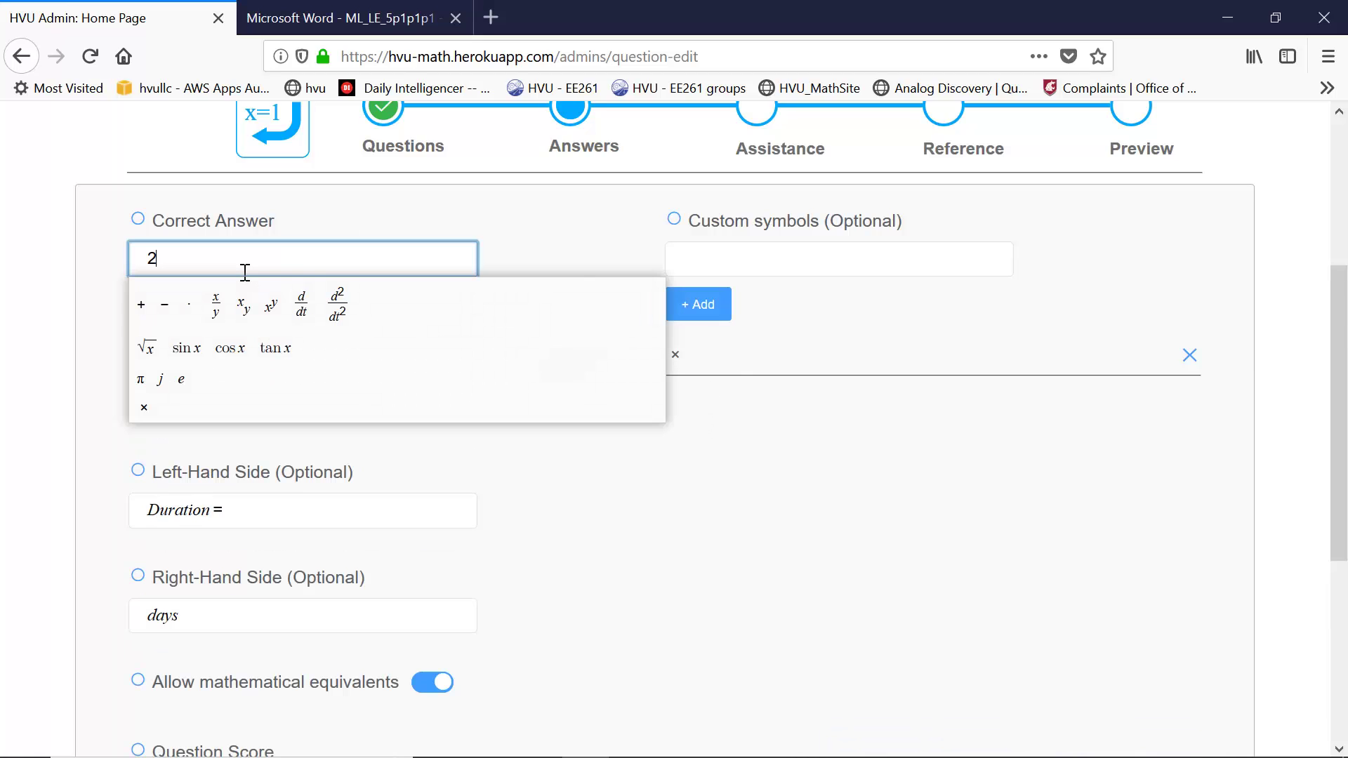
pyautogui.click(148, 409)
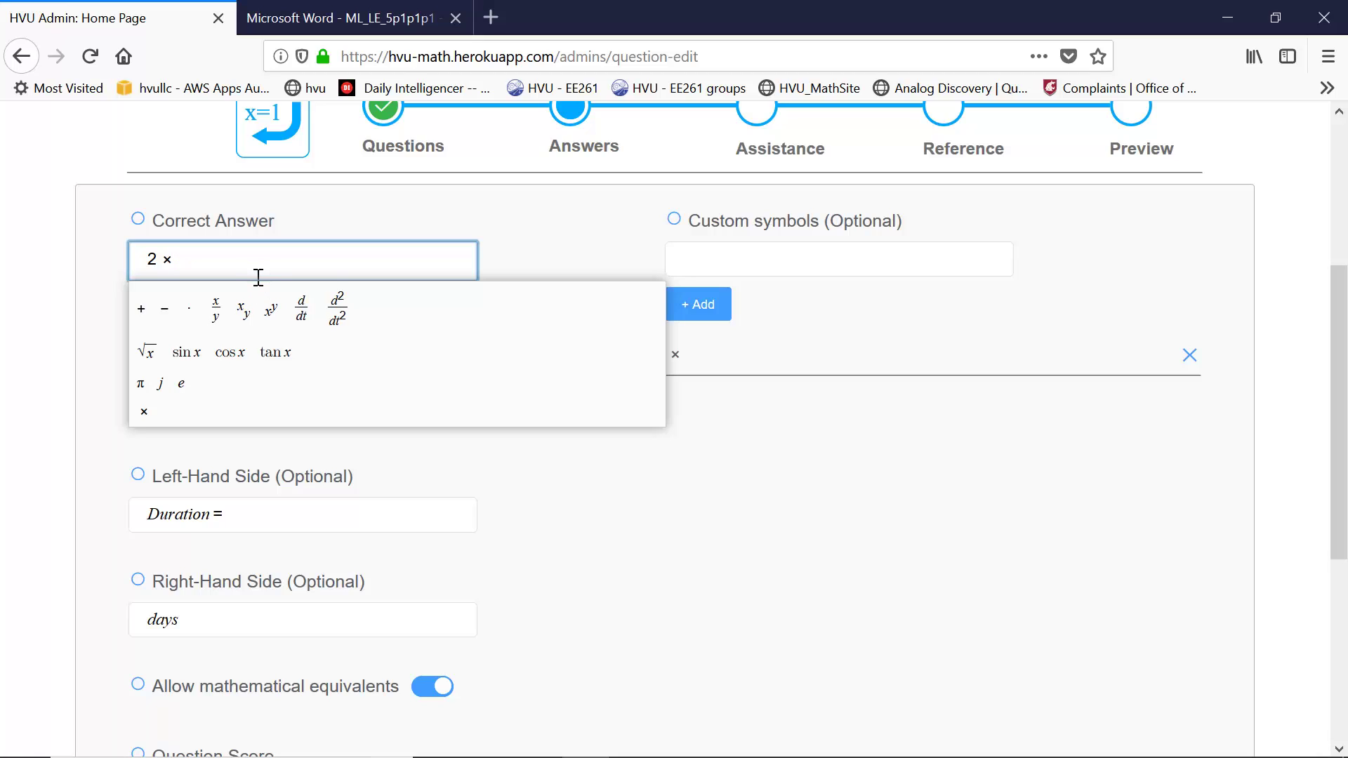
pyautogui.press('BackSpace')
pyautogui.click(599, 428)
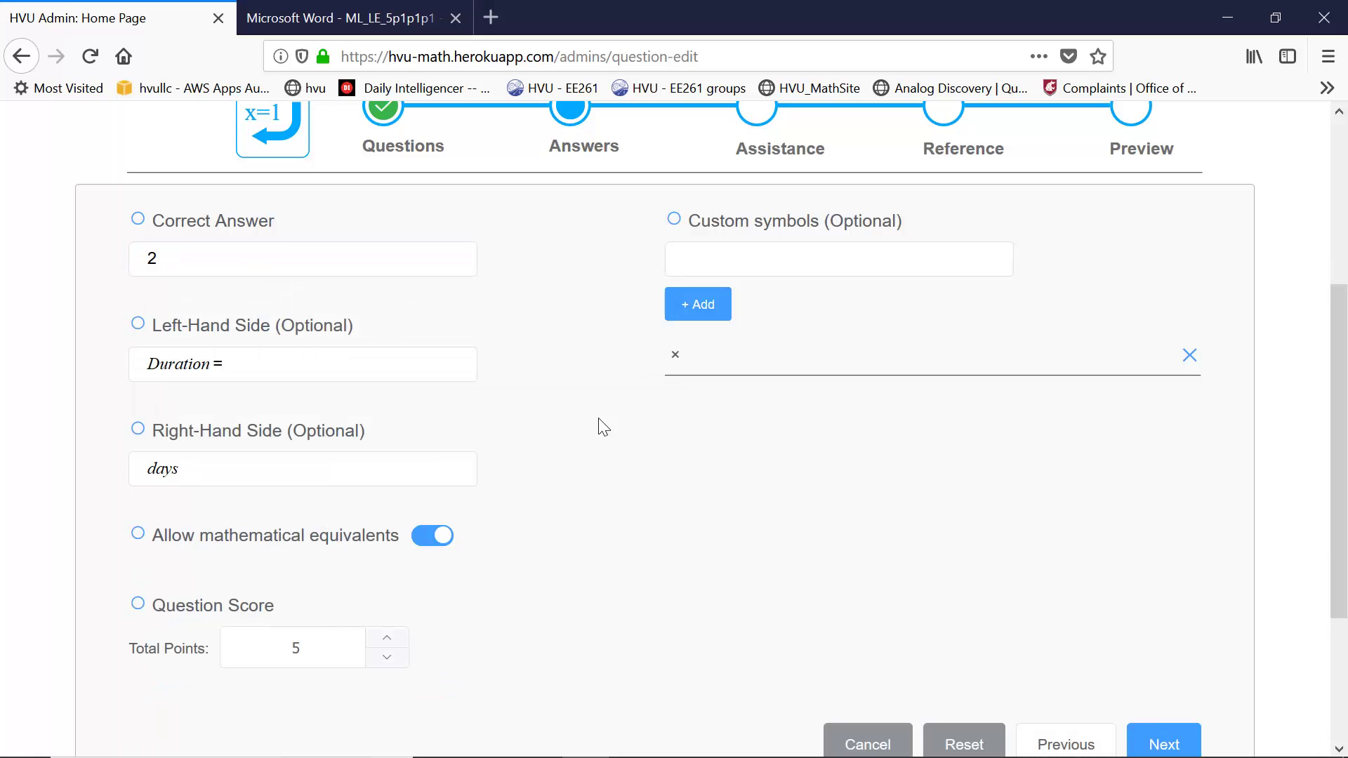
# Check the 'Duration =' and 'days' sides, equivalents allowed, and the 5-point total
pyautogui.click(224, 373)
pyautogui.moveTo(225, 375); pyautogui.dragTo(146, 379)
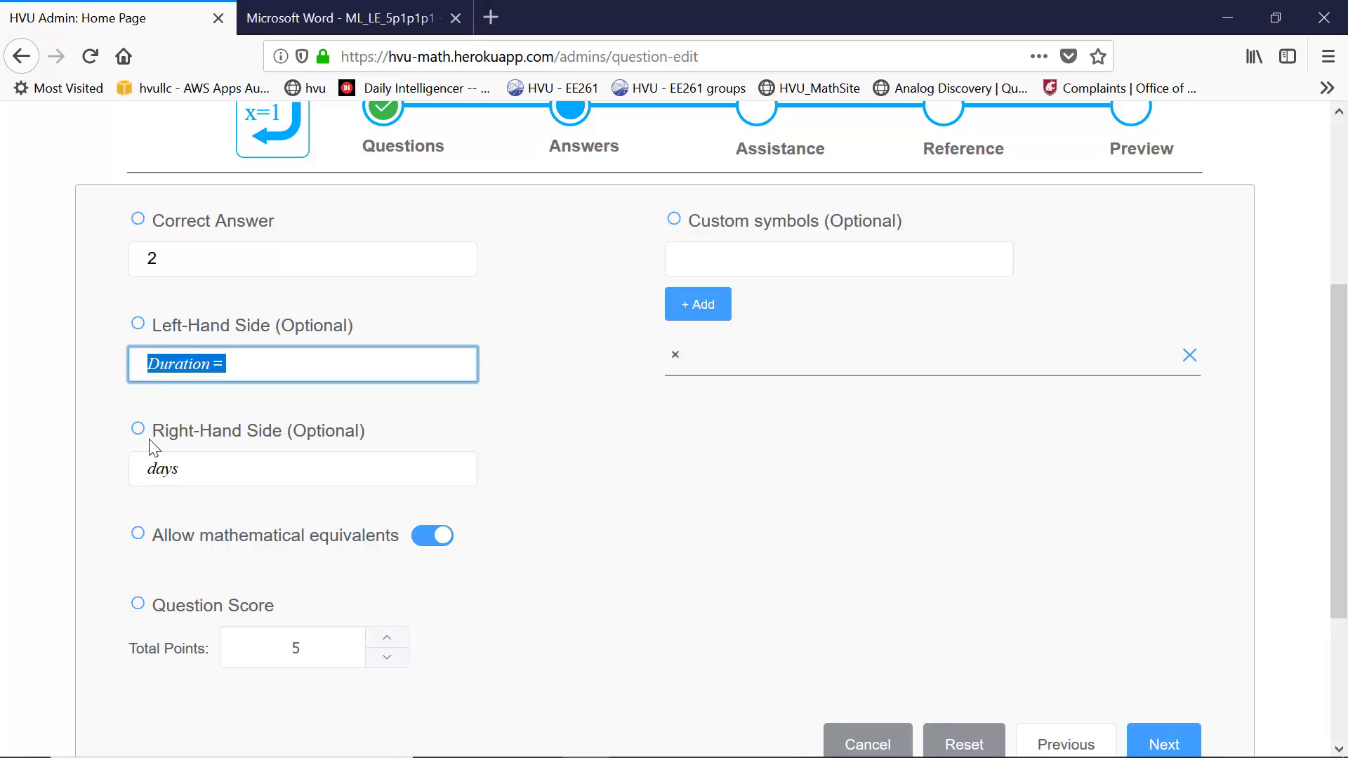
pyautogui.moveTo(152, 469); pyautogui.dragTo(204, 487)
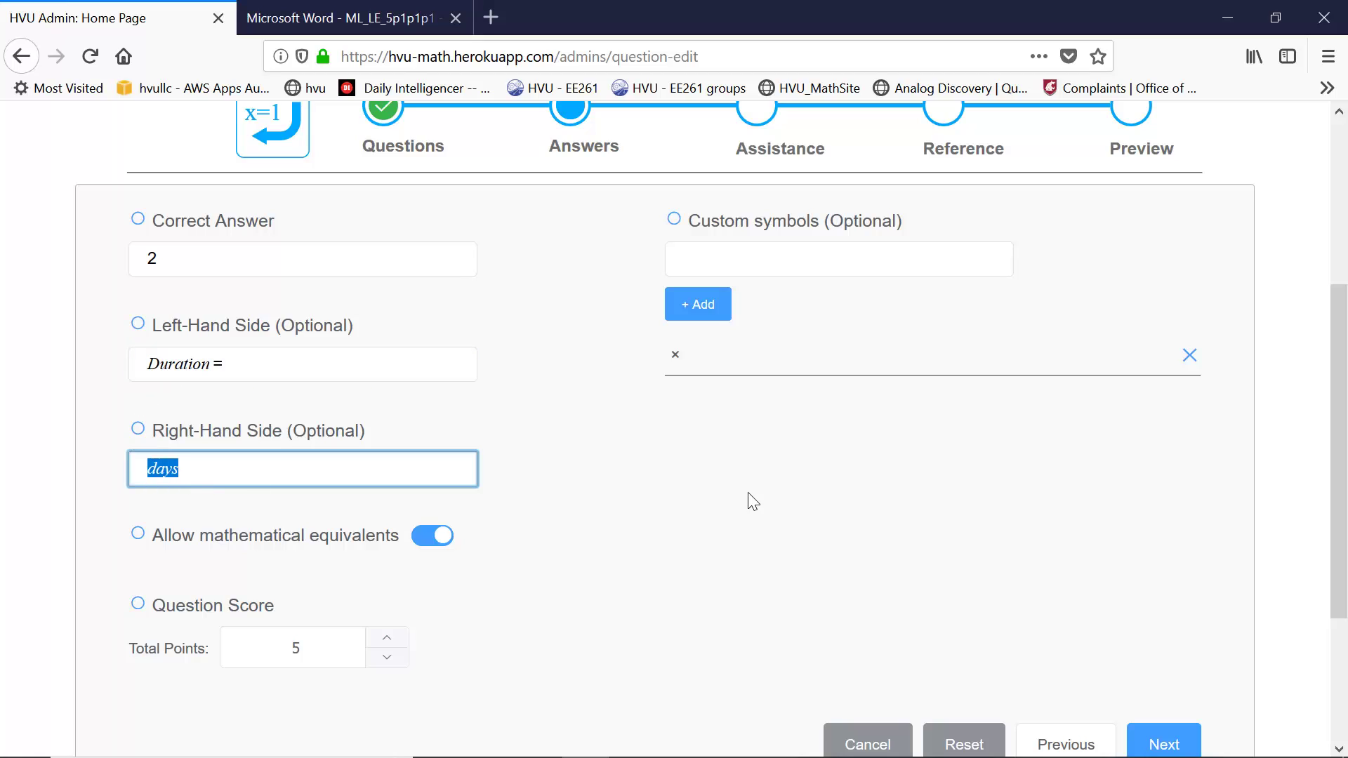
pyautogui.click(488, 560)
pyautogui.click(445, 540)
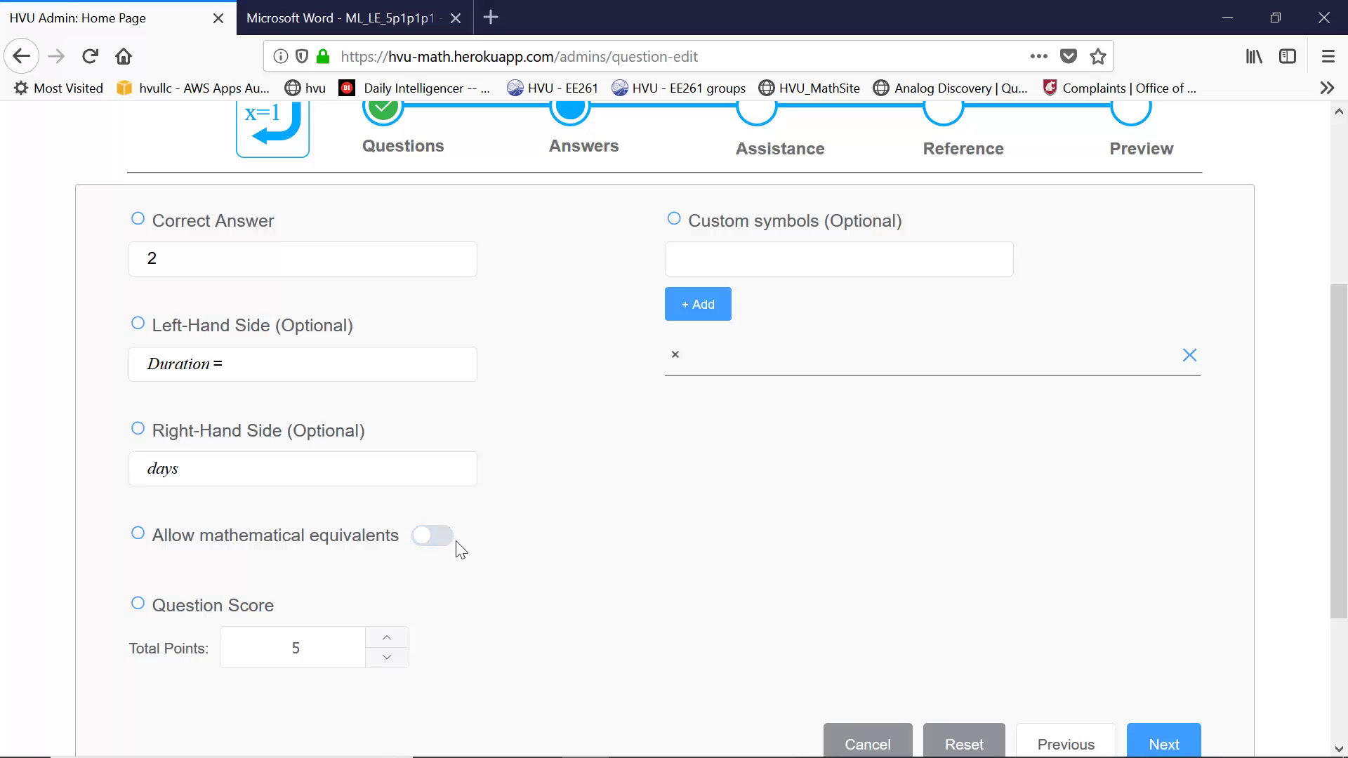
pyautogui.click(434, 545)
pyautogui.scroll(-3, 596, 537)
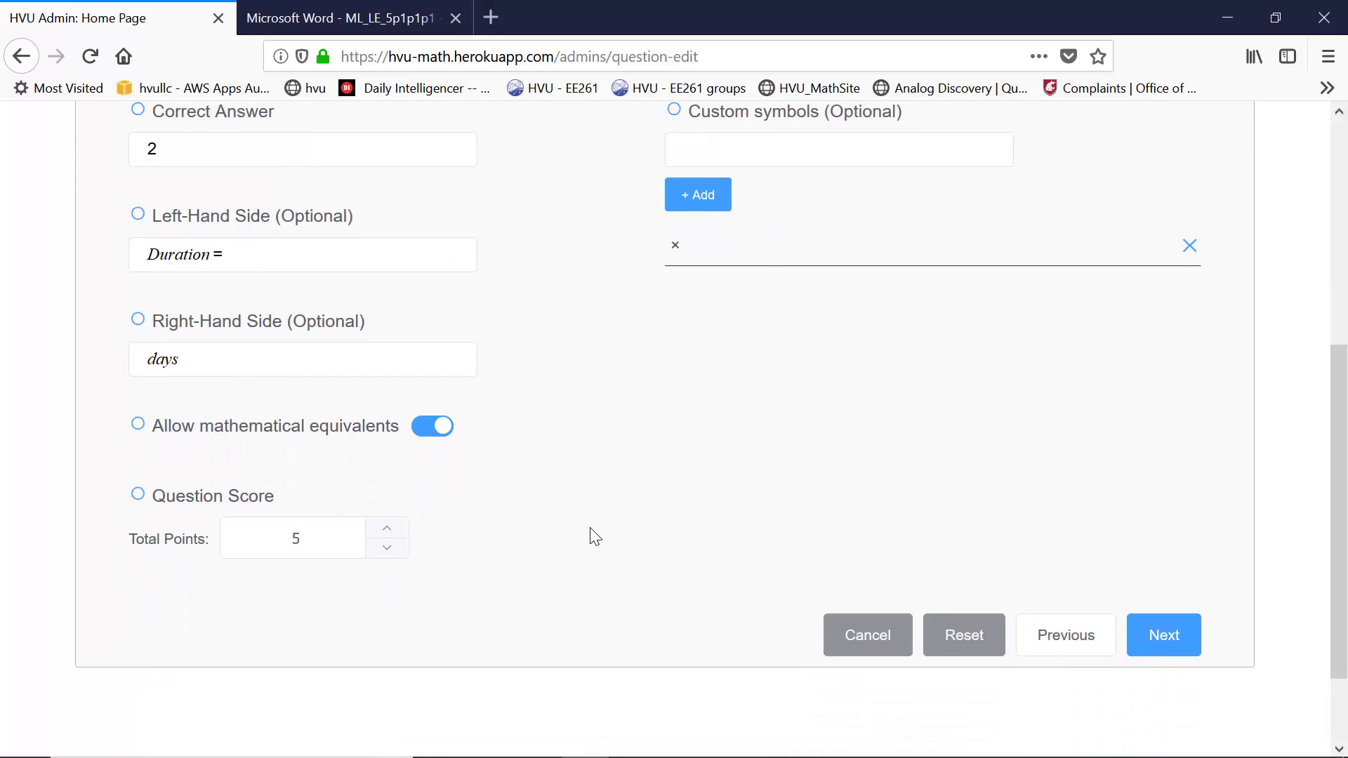
pyautogui.doubleClick(310, 550)
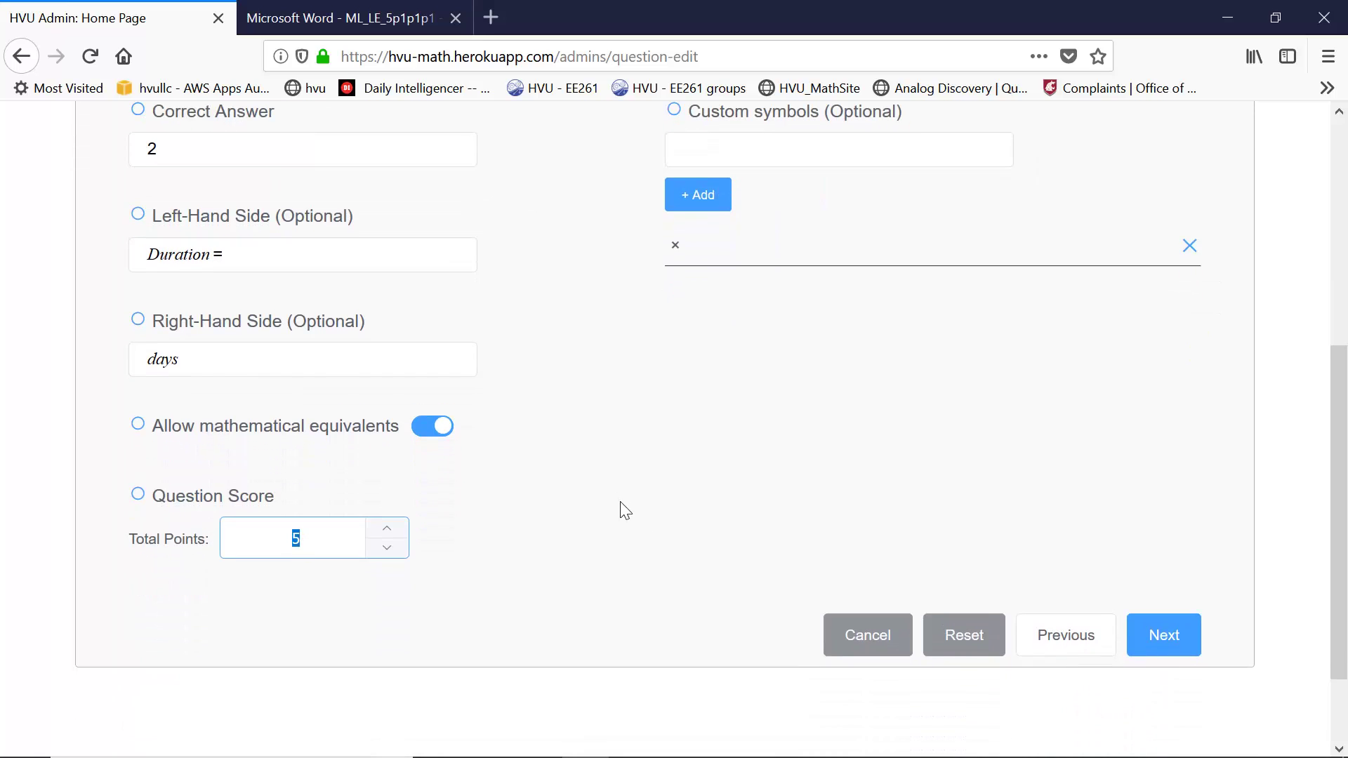
pyautogui.scroll(-3, 653, 498)
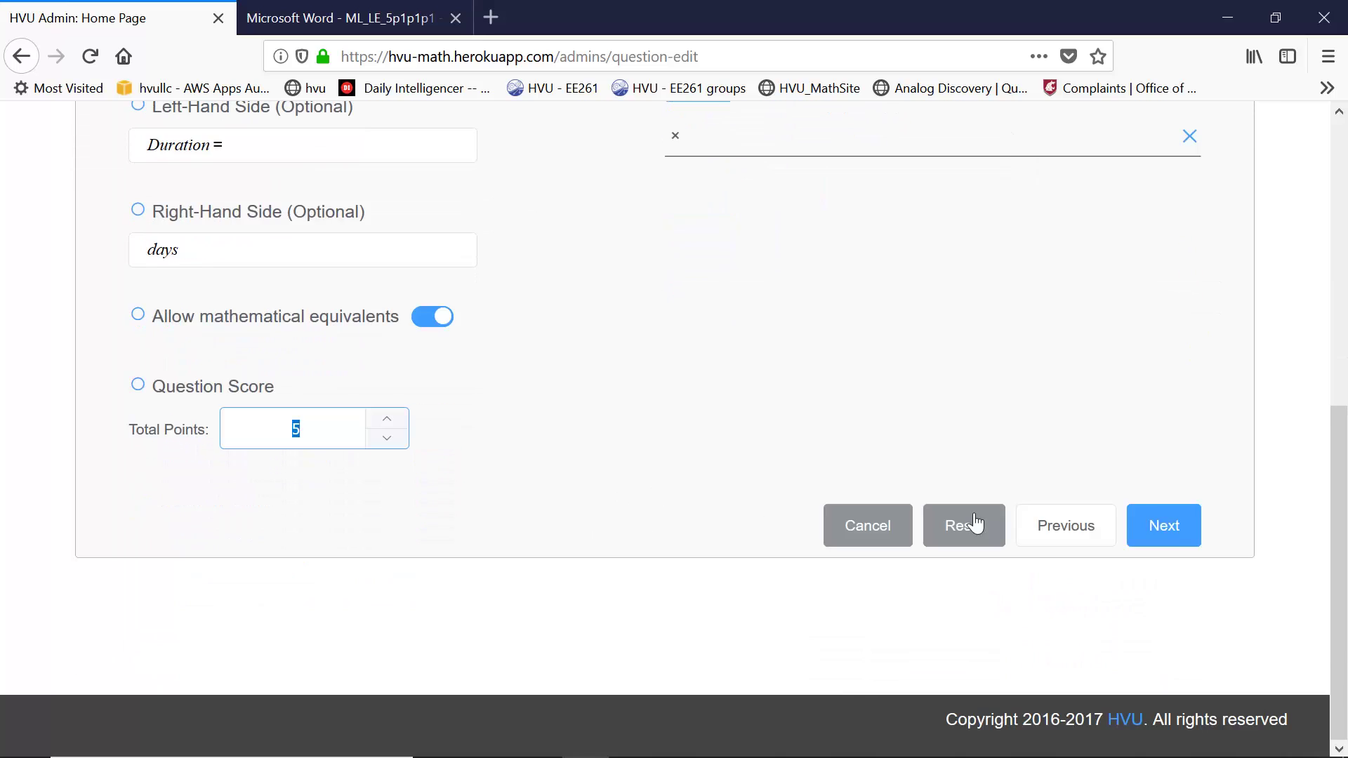
# Advance to the Assistance step and review hints, help steps 1.2.d.2.A–E and the 2-day Give Up text
pyautogui.click(1183, 529)
pyautogui.scroll(5, 1022, 450)
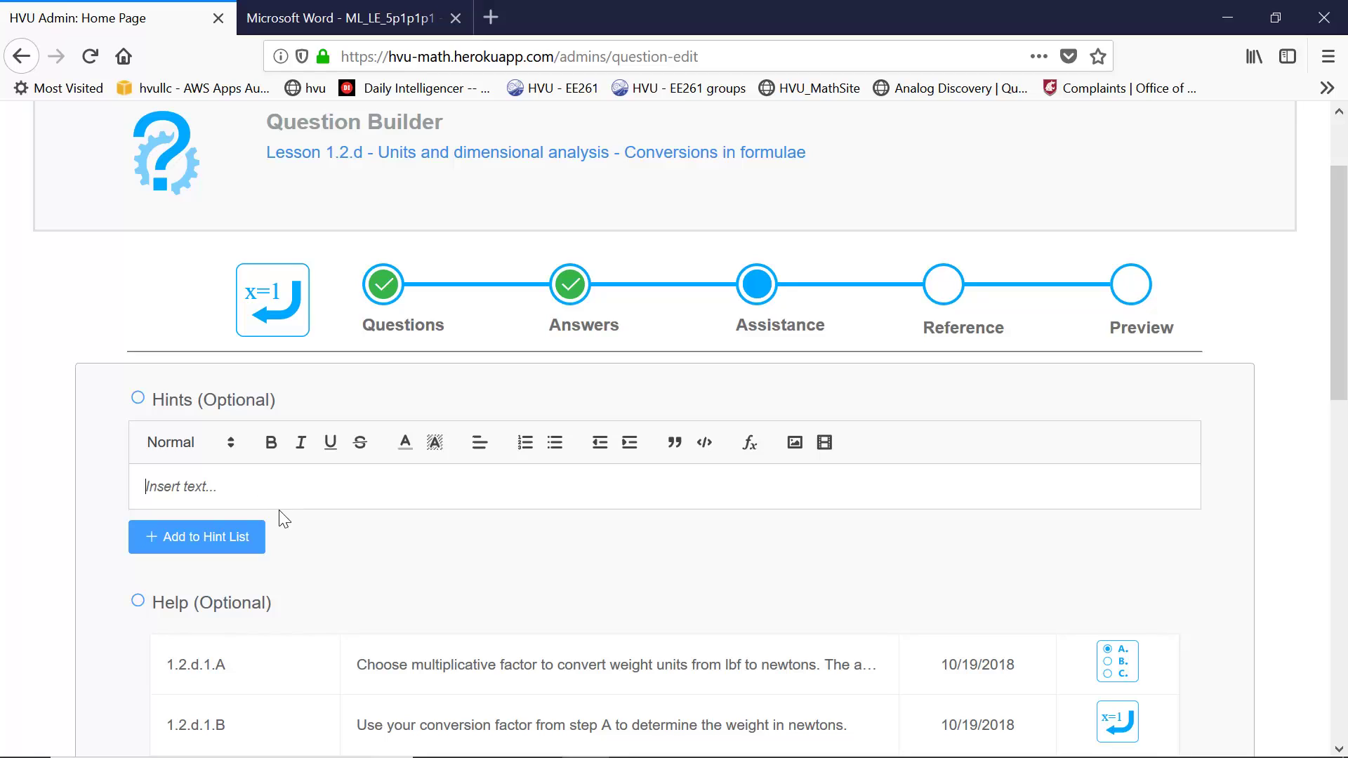
pyautogui.scroll(-2, 281, 515)
pyautogui.scroll(-1, 365, 477)
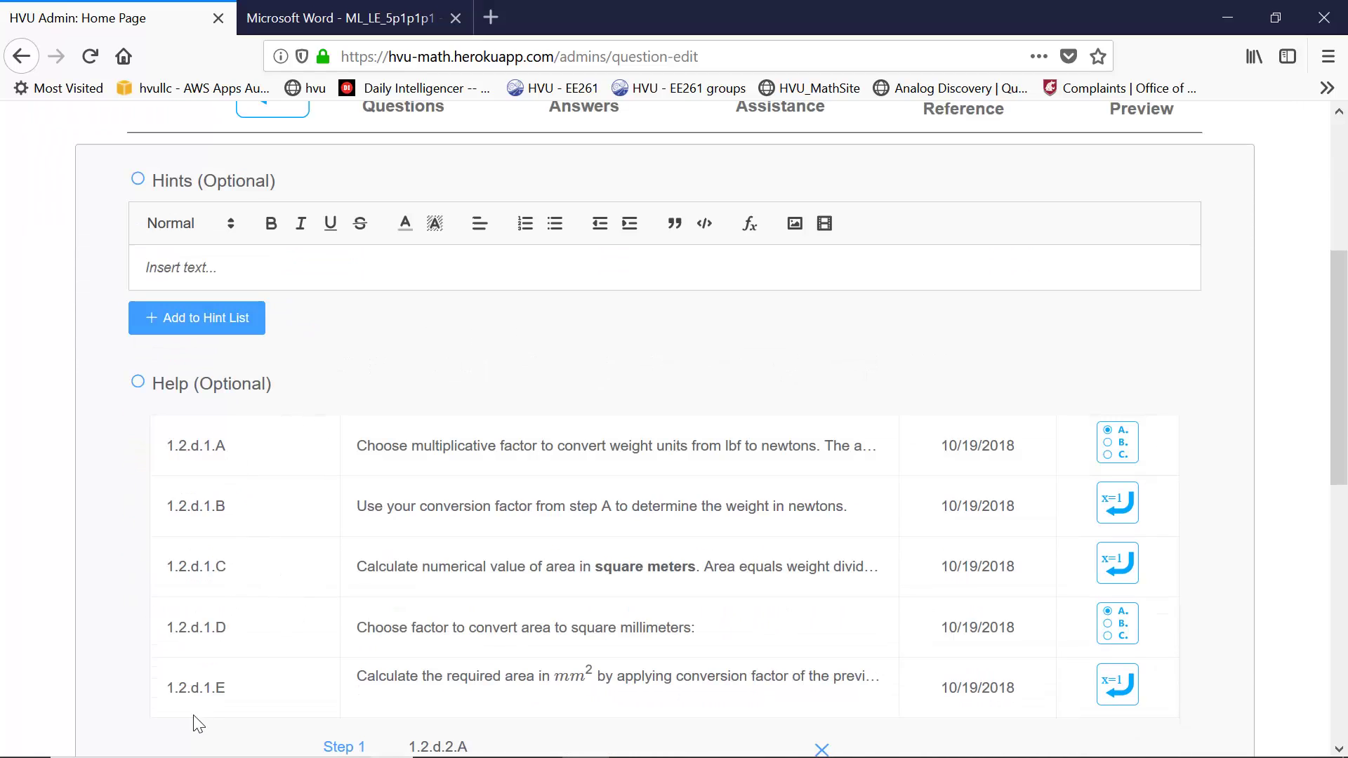
pyautogui.scroll(-1, 193, 719)
pyautogui.scroll(-1, 195, 708)
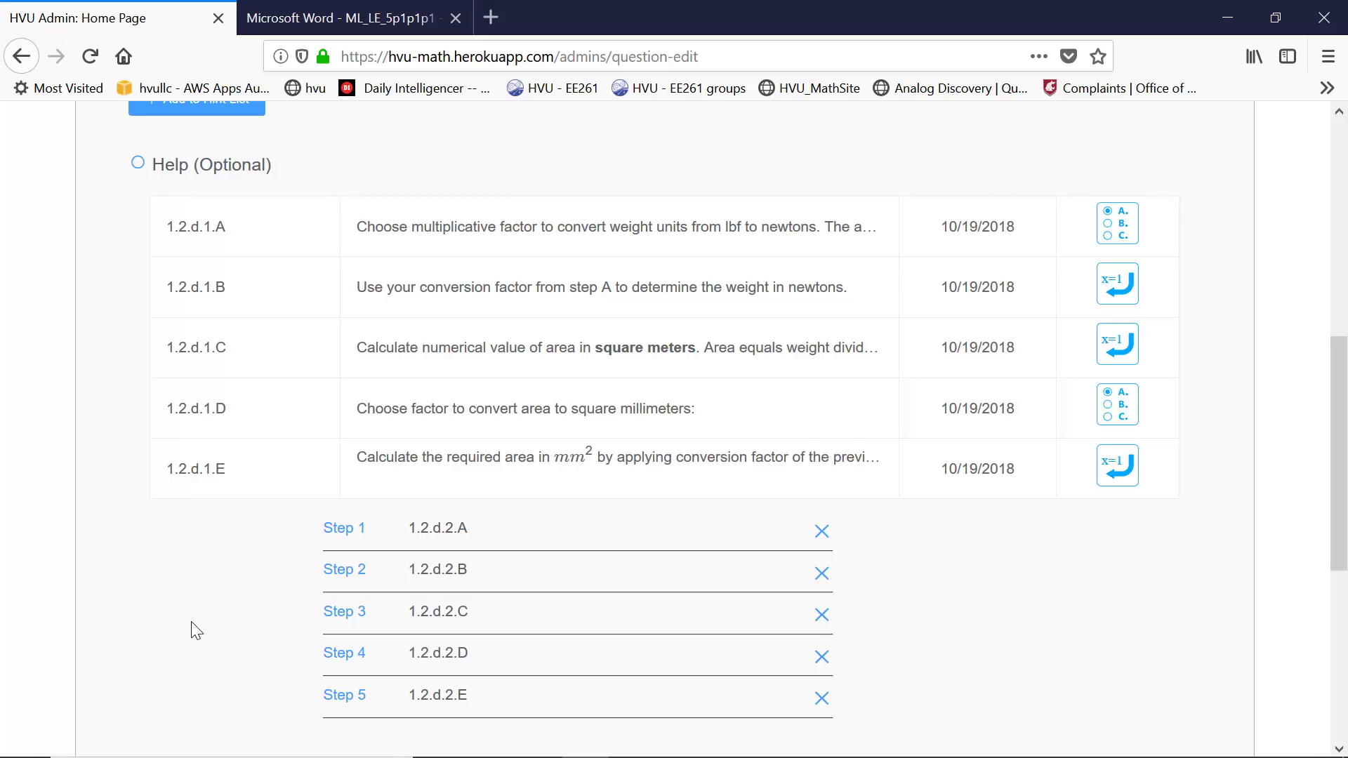
pyautogui.scroll(-5, 195, 628)
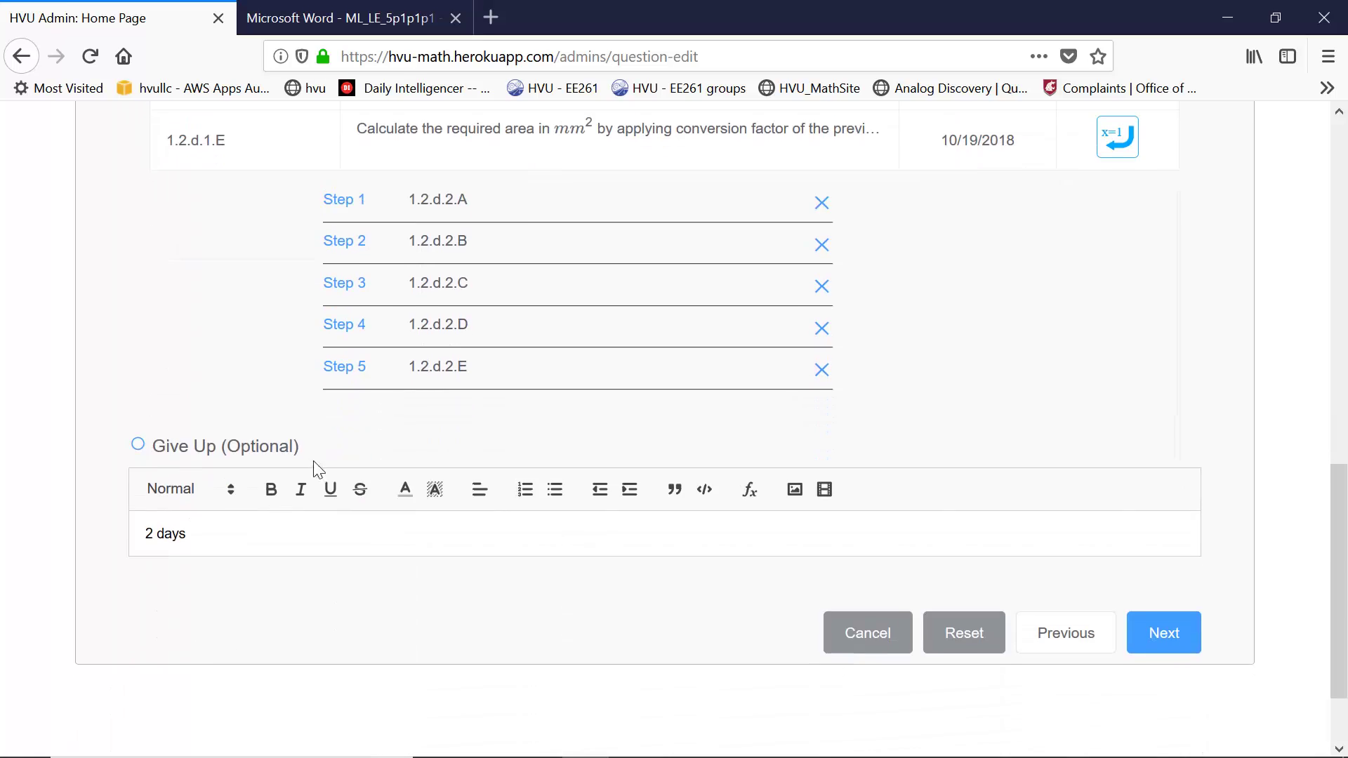
pyautogui.moveTo(186, 534); pyautogui.dragTo(151, 555)
# Move question 1.2.d.2 on to the Reference step and look over the material fields
pyautogui.click(1168, 644)
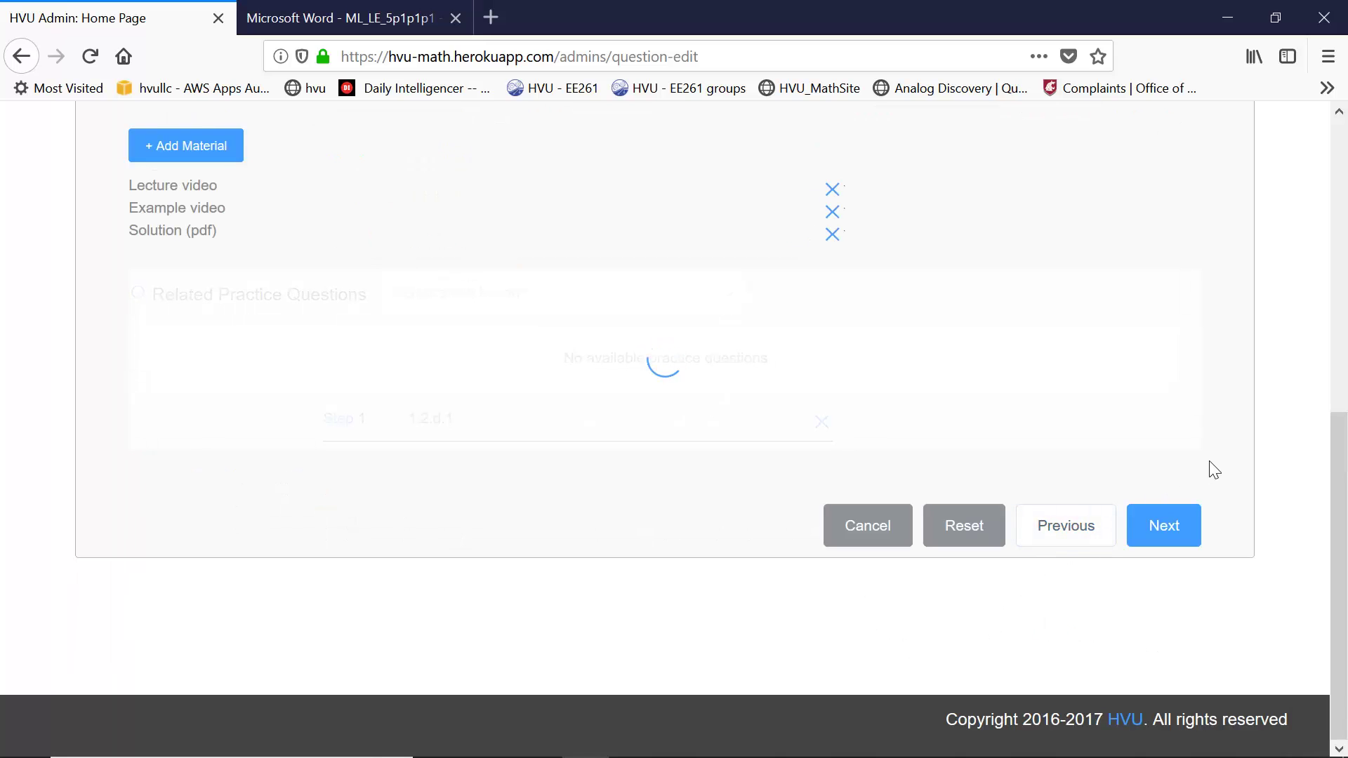
pyautogui.scroll(3, 1222, 460)
pyautogui.scroll(2, 1179, 459)
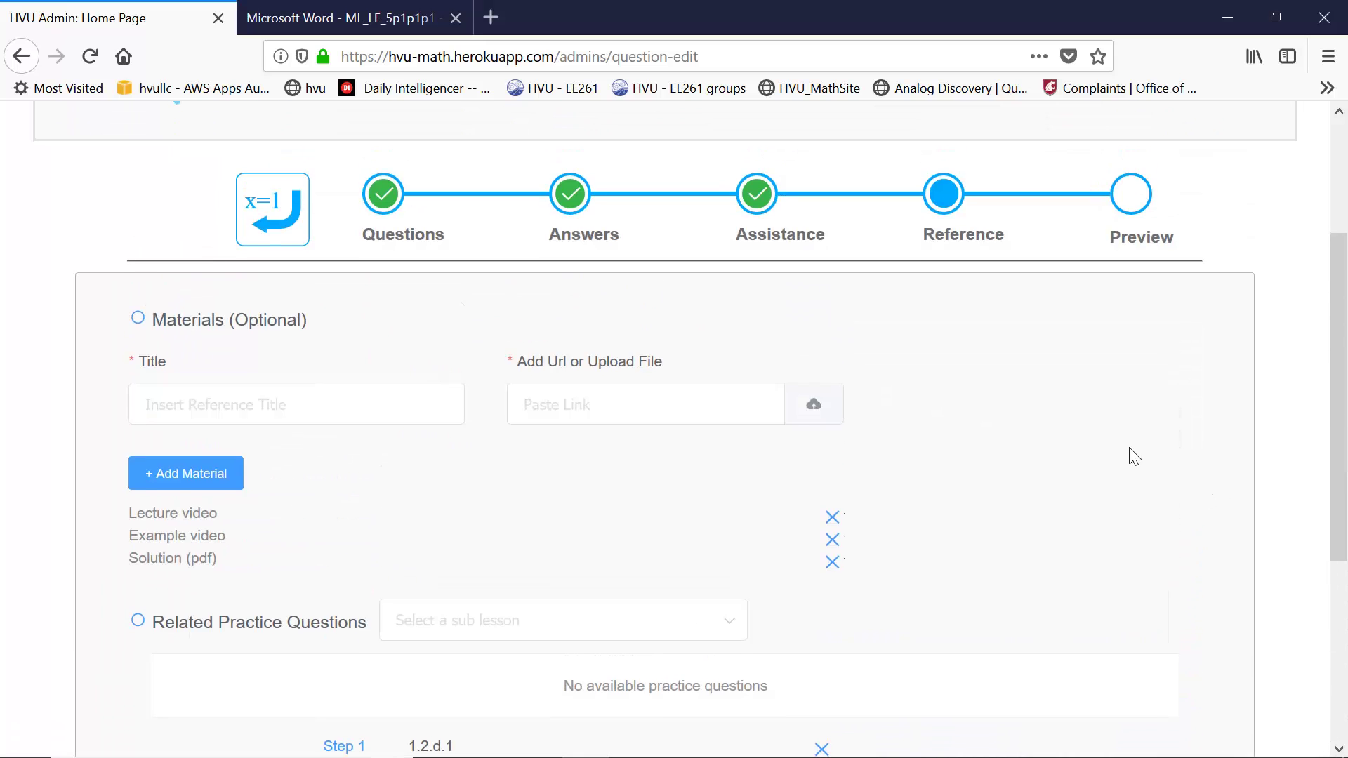
pyautogui.scroll(-2, 983, 436)
pyautogui.click(299, 295)
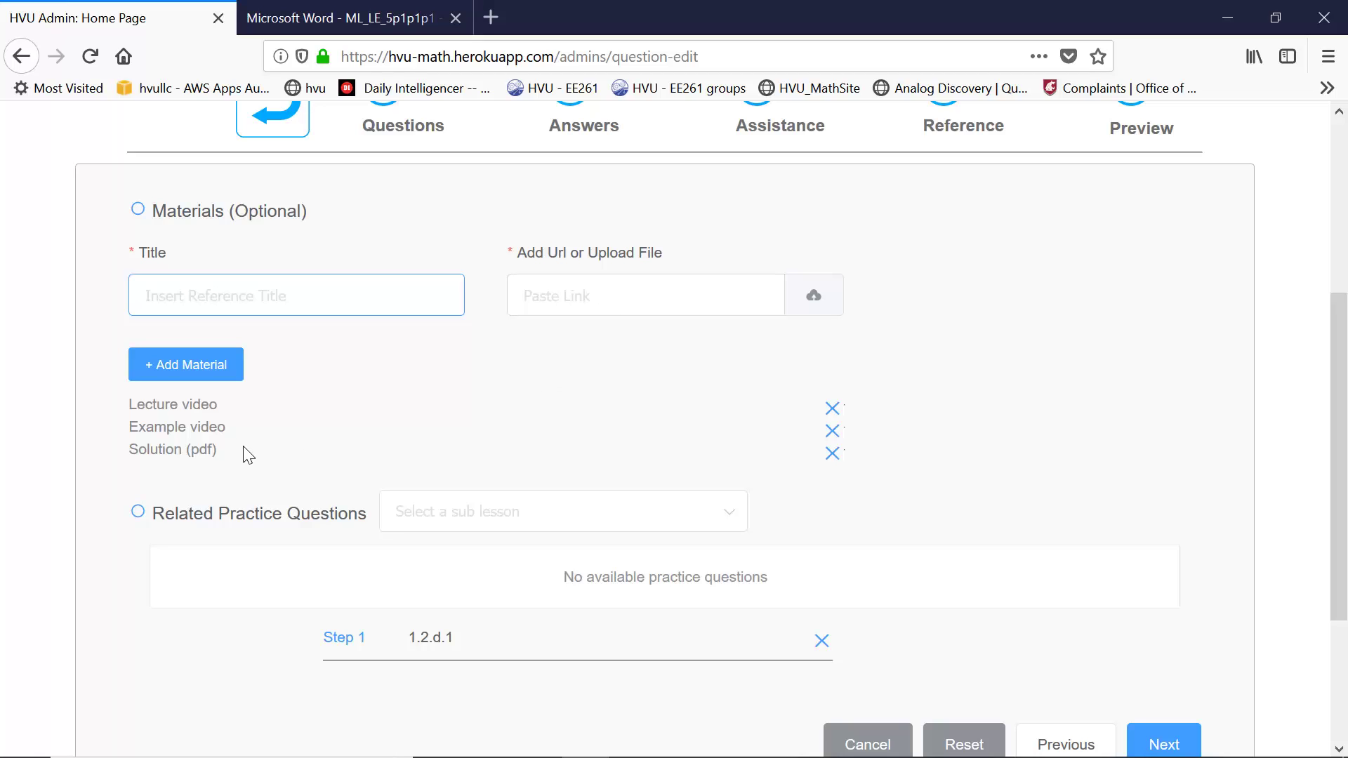
pyautogui.scroll(-3, 483, 400)
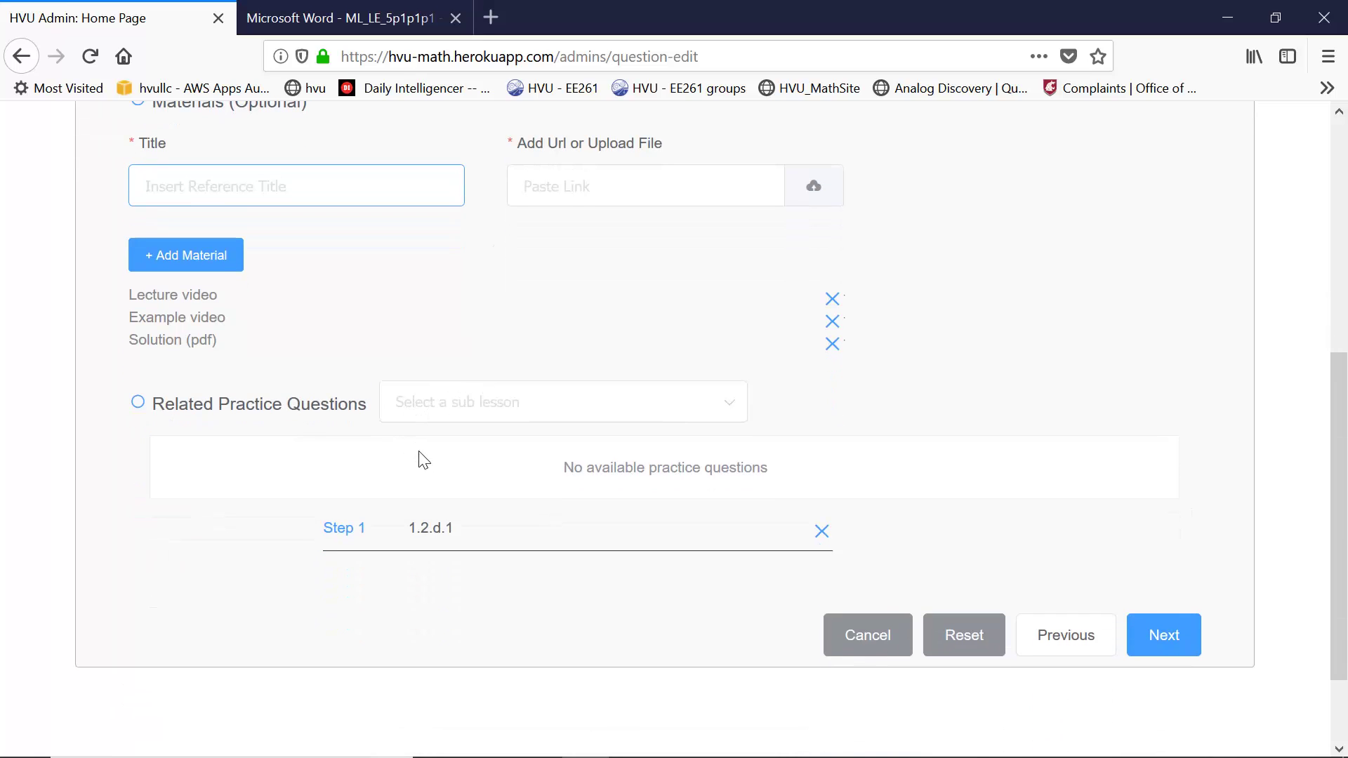
# Pick Unit 1 > Lesson 1.2 > Sub Lesson 1.2.c as related practice, then go to Preview
pyautogui.click(737, 413)
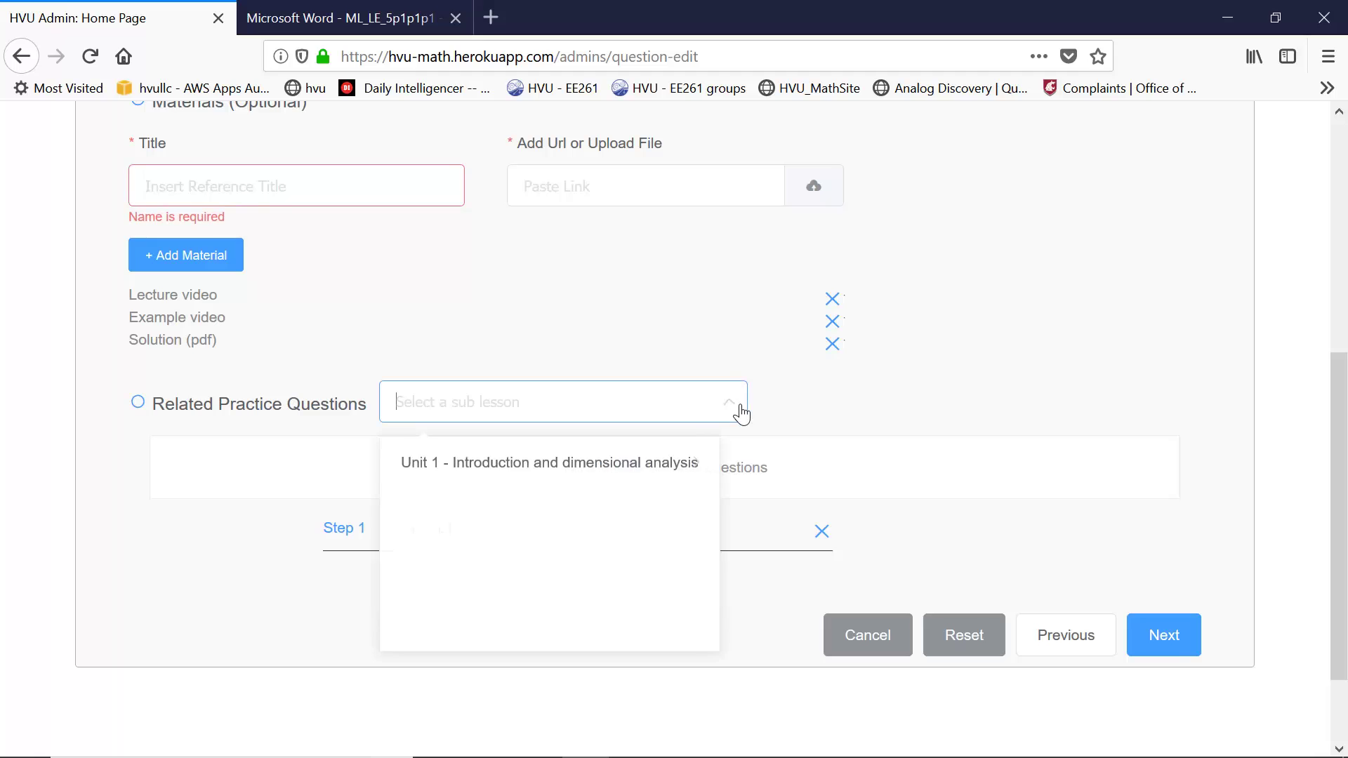
pyautogui.click(607, 469)
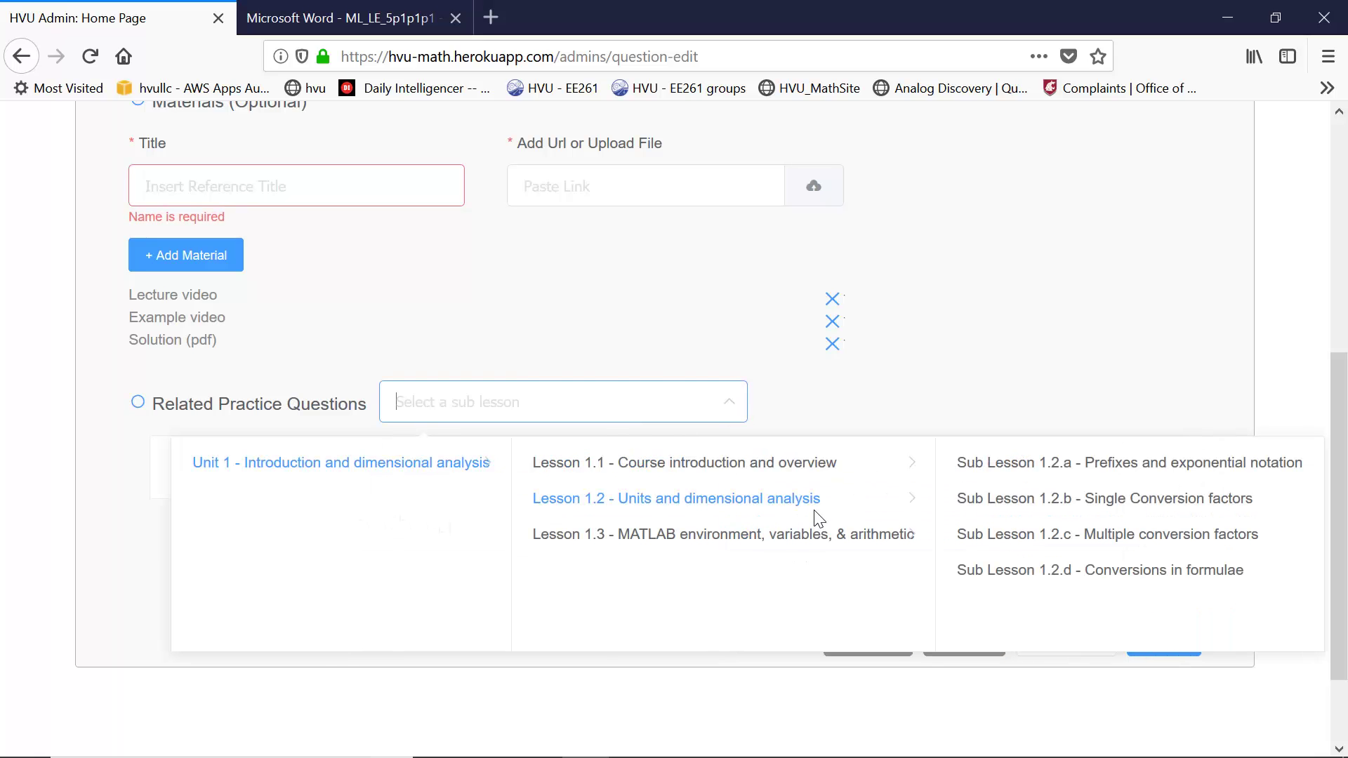
pyautogui.moveTo(1011, 498)
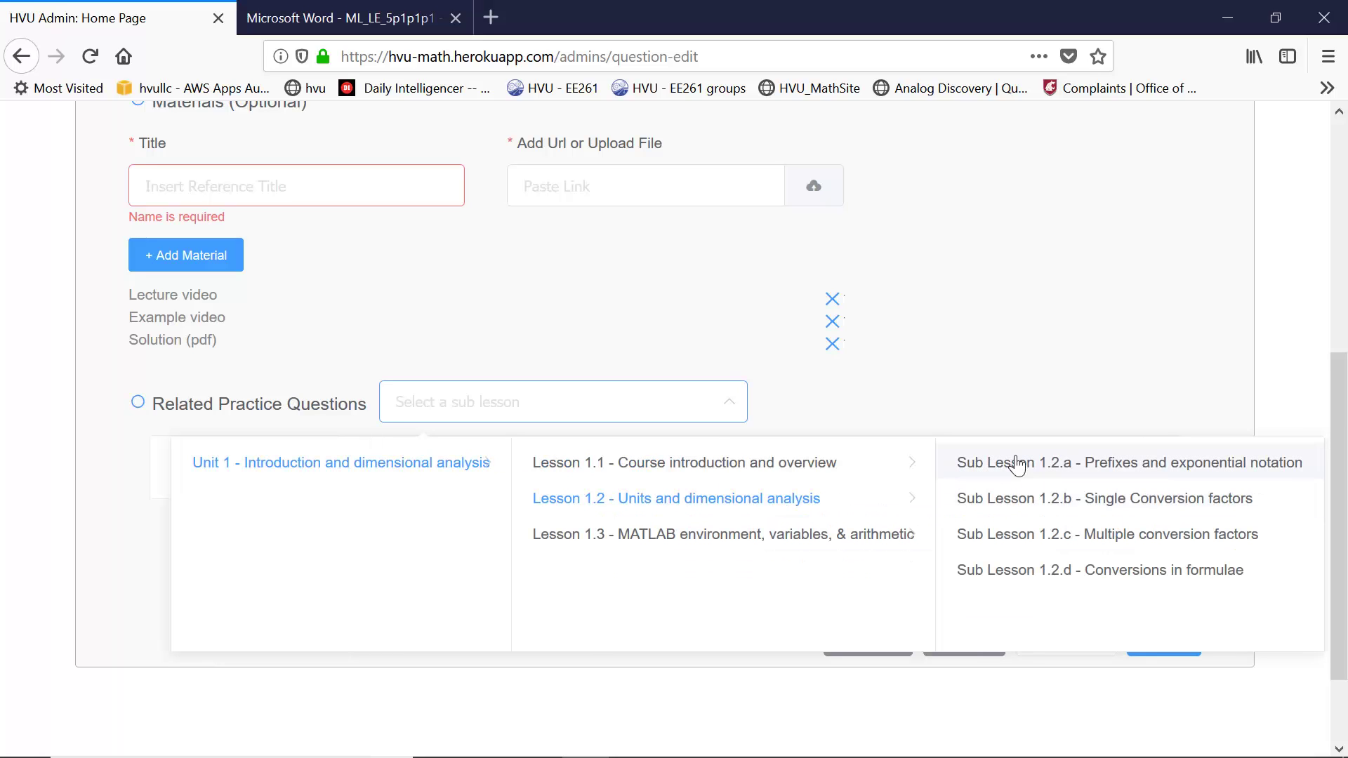
pyautogui.click(1070, 534)
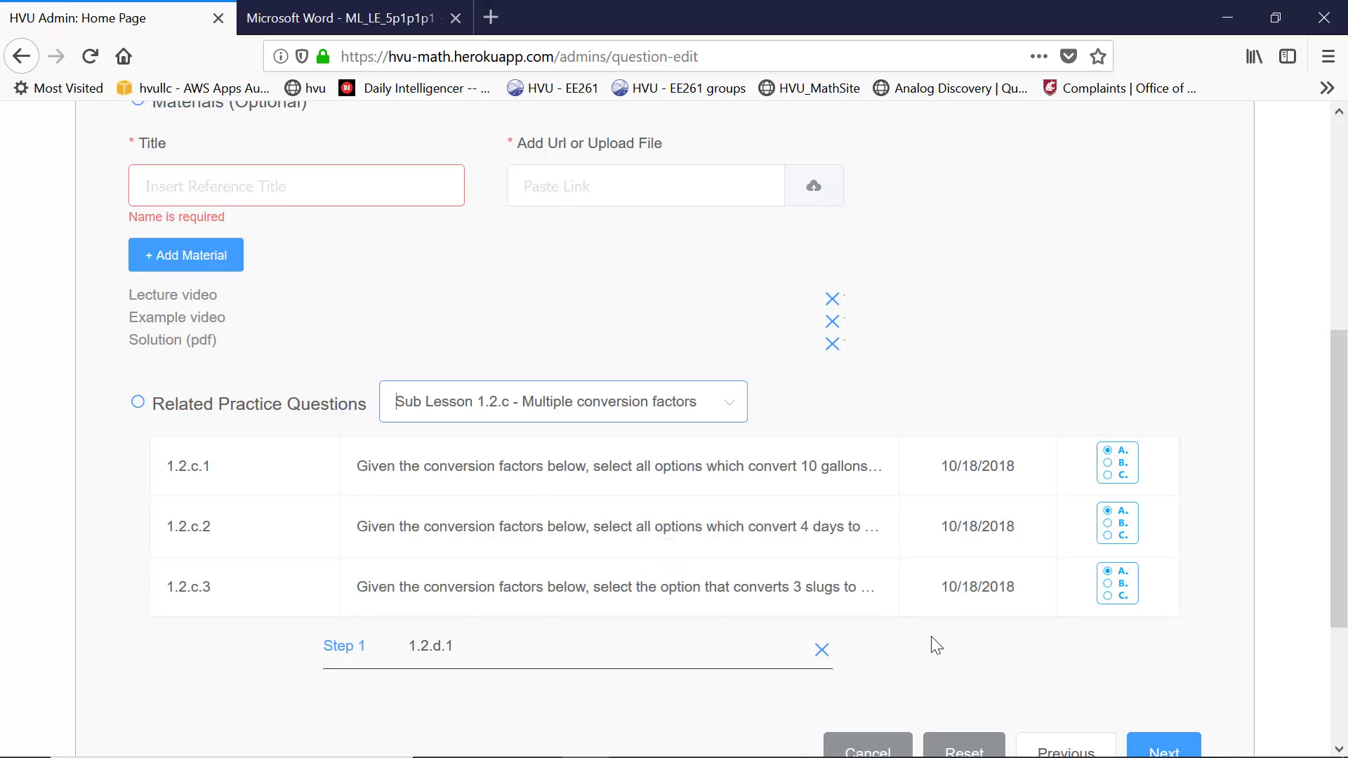
pyautogui.scroll(-3, 934, 641)
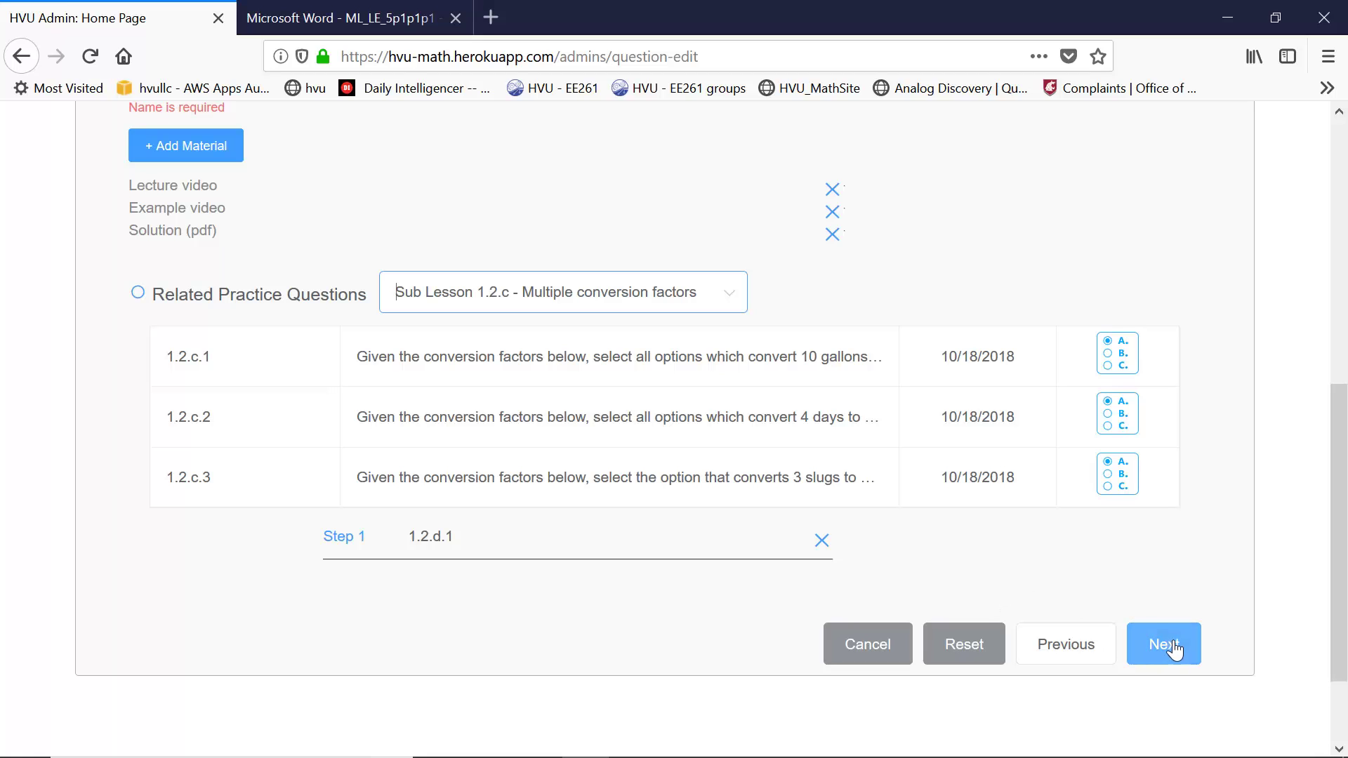
pyautogui.click(1076, 578)
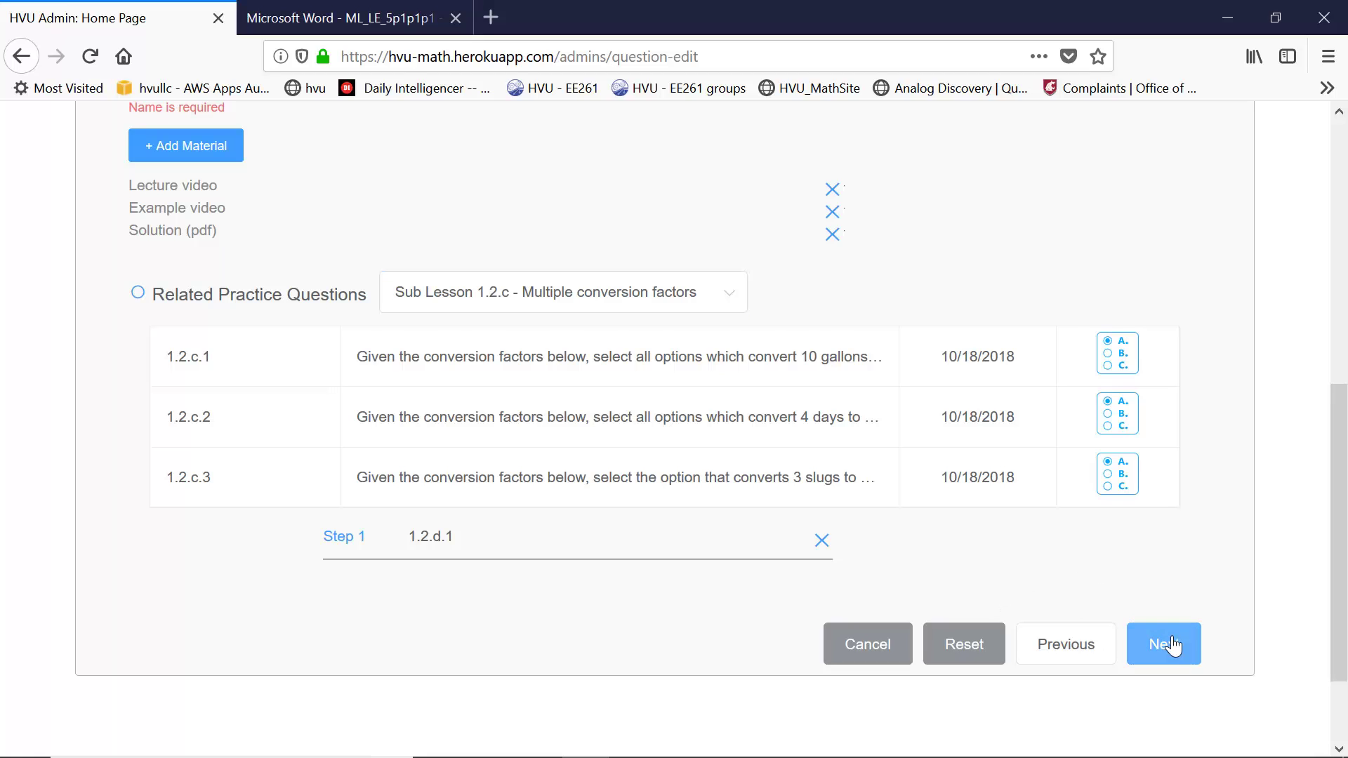
pyautogui.click(1168, 643)
pyautogui.scroll(10, 1179, 561)
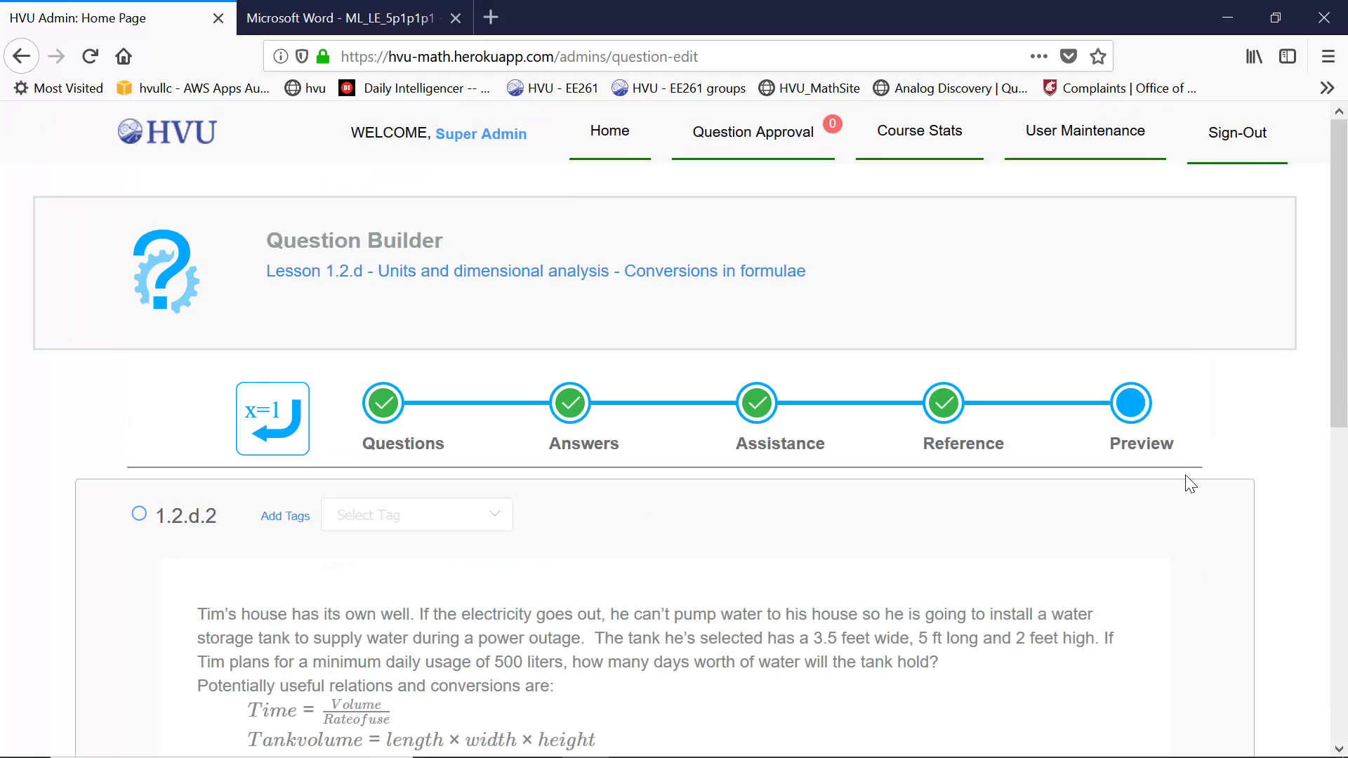
# Review the 1.2.d.2 water-tank preview and list its tags: Mnemonic, Analysis and Synthesis, Evaluation and Design
pyautogui.scroll(-1, 1106, 555)
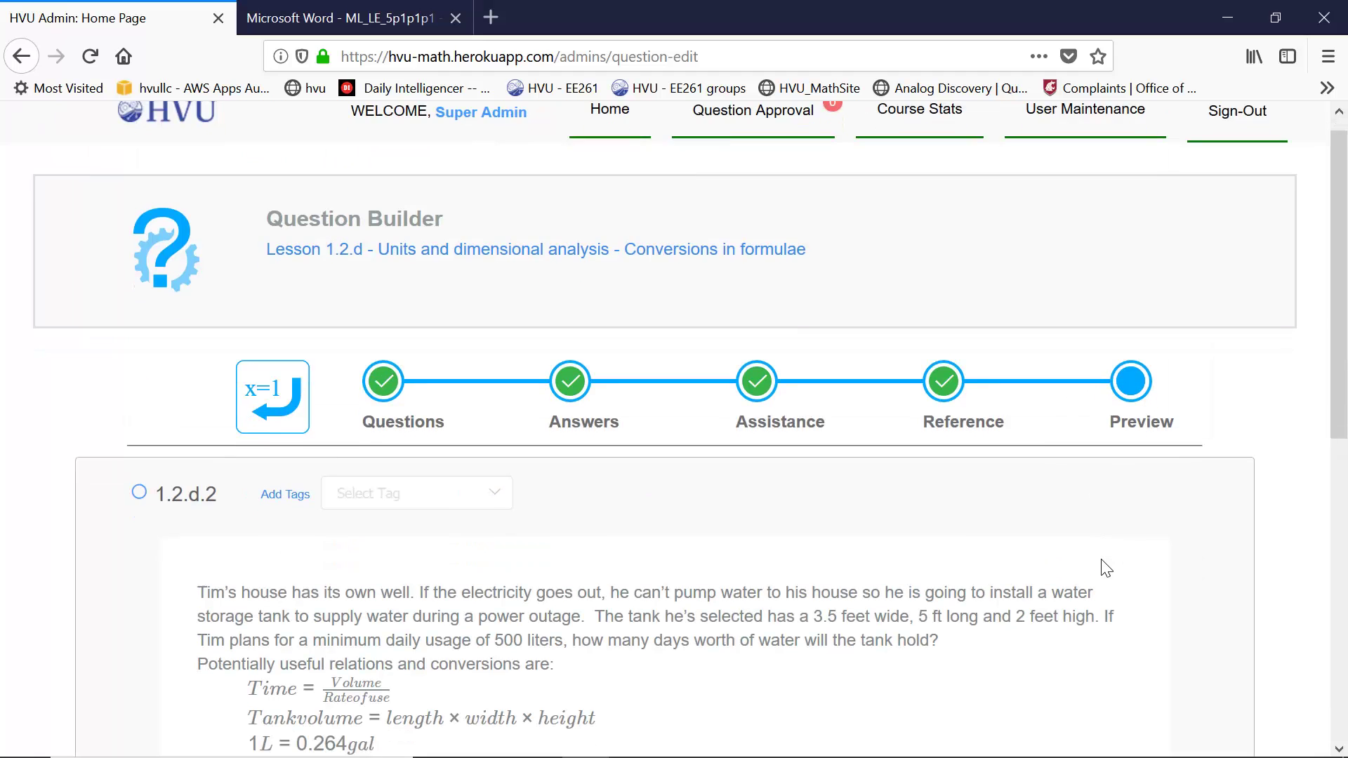
pyautogui.scroll(-2, 1104, 566)
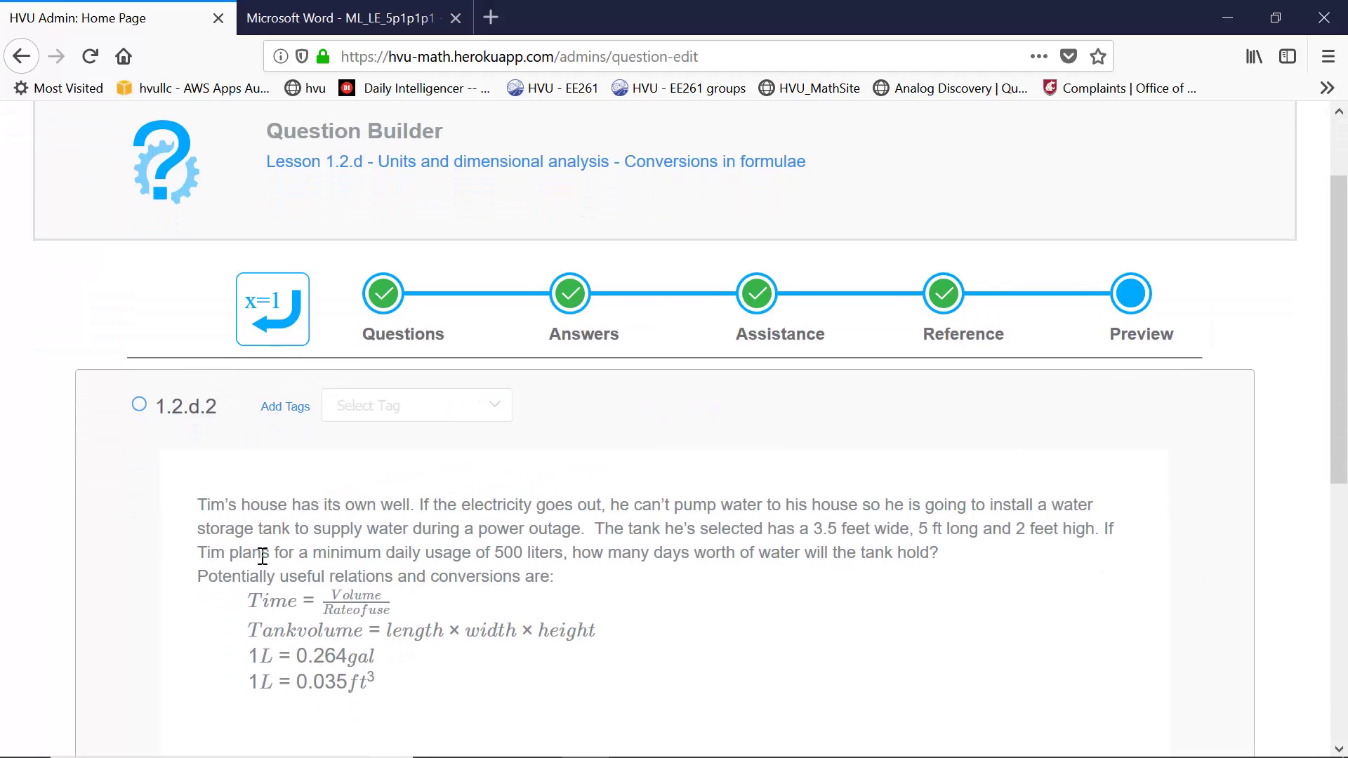
pyautogui.scroll(-7, 263, 557)
pyautogui.scroll(2, 277, 560)
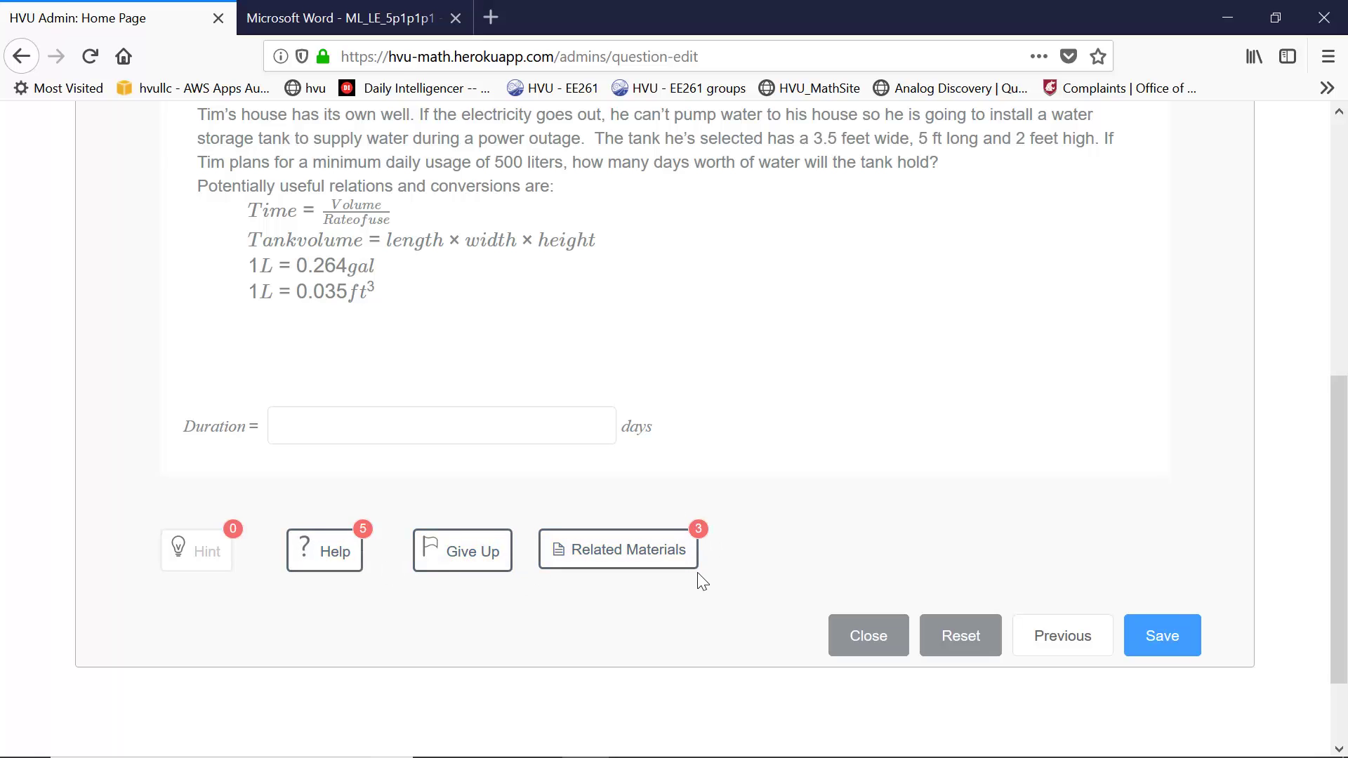
pyautogui.scroll(5, 739, 581)
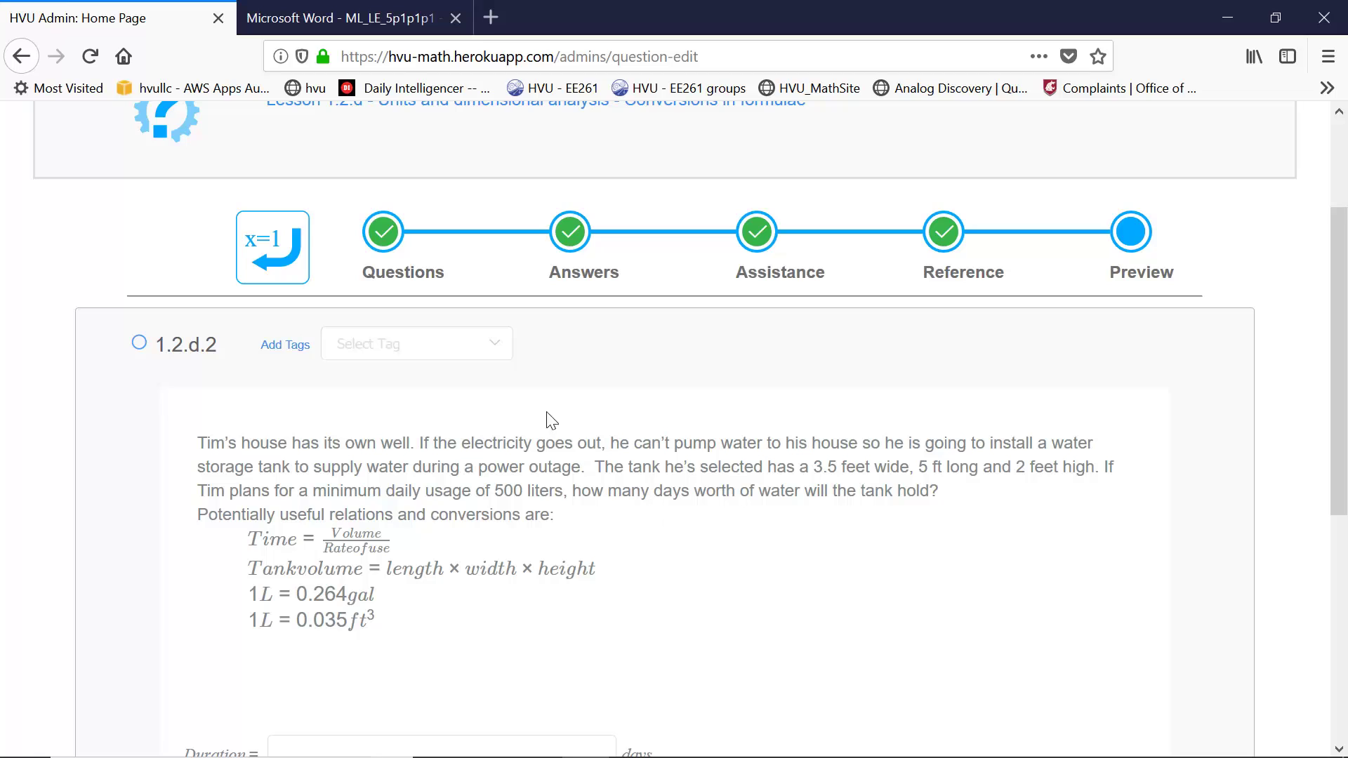
pyautogui.click(505, 356)
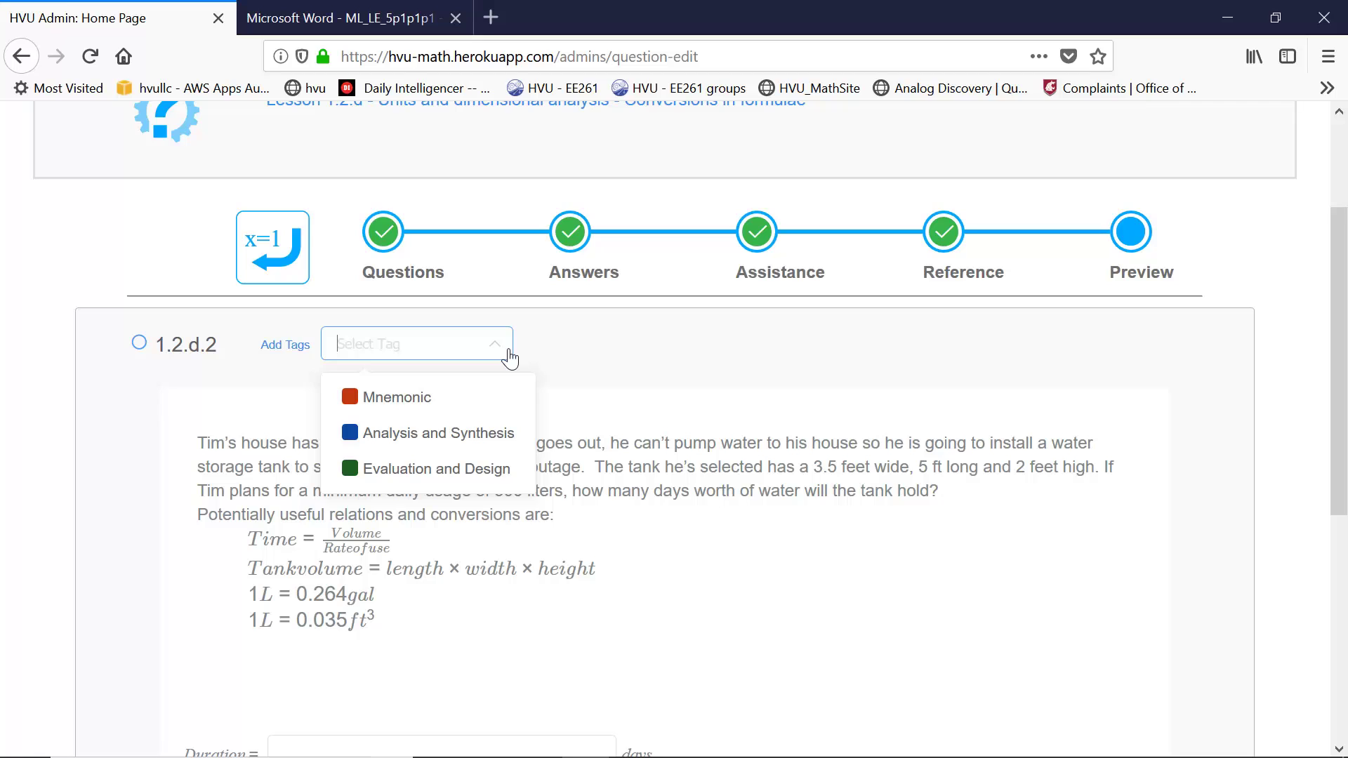
# Save question 1.2.d.2 so the pool lists it beside 1.2.d.1
pyautogui.scroll(-6, 511, 360)
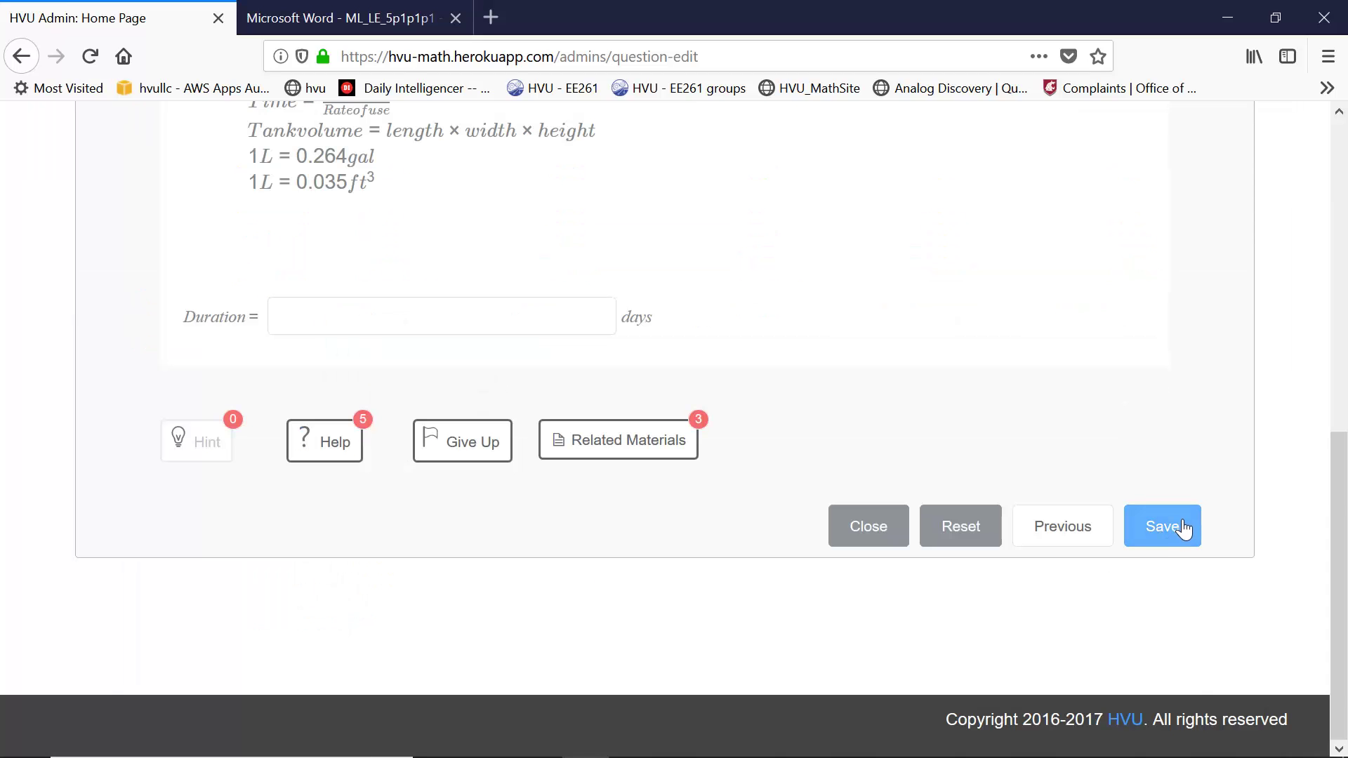
pyautogui.click(874, 539)
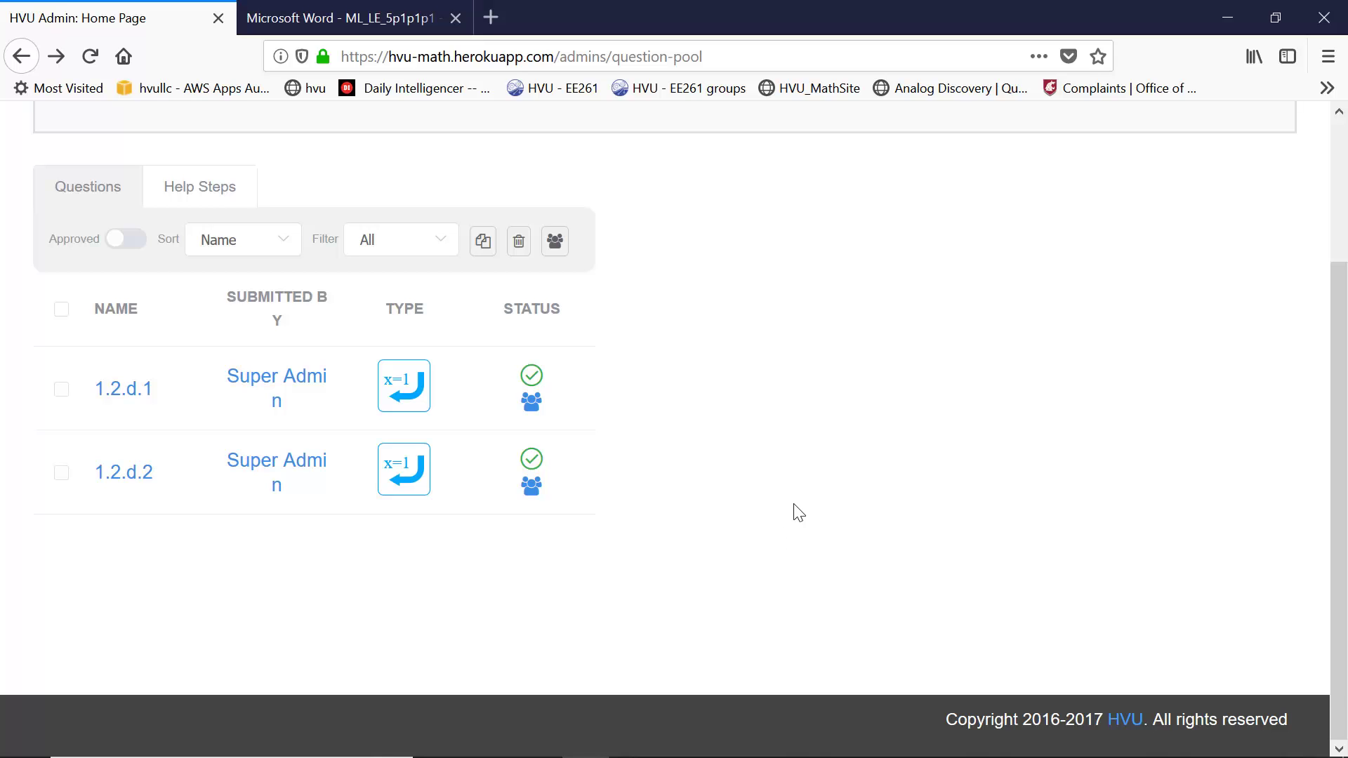
# Start a new question in lesson 1.2.d to show the eight question types
pyautogui.scroll(3, 972, 449)
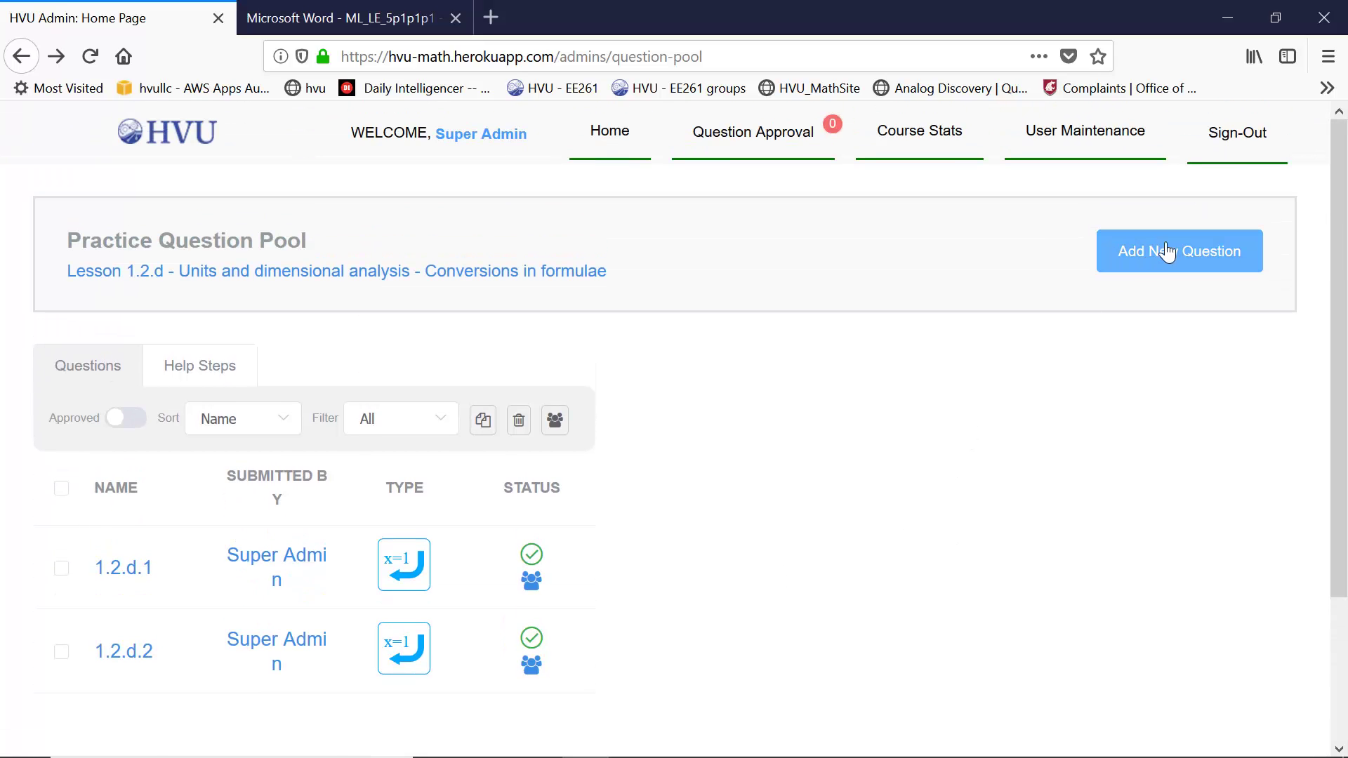
pyautogui.click(1174, 258)
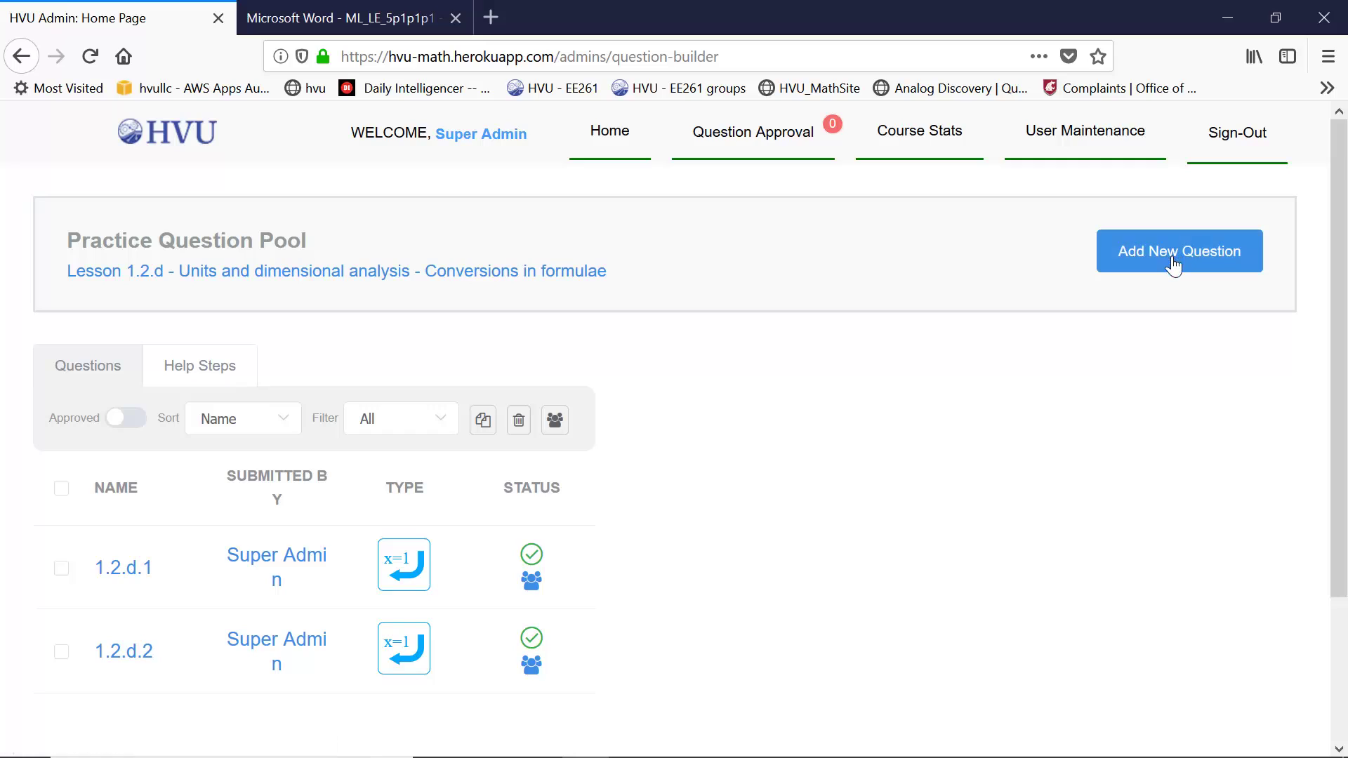
pyautogui.scroll(-3, 1118, 393)
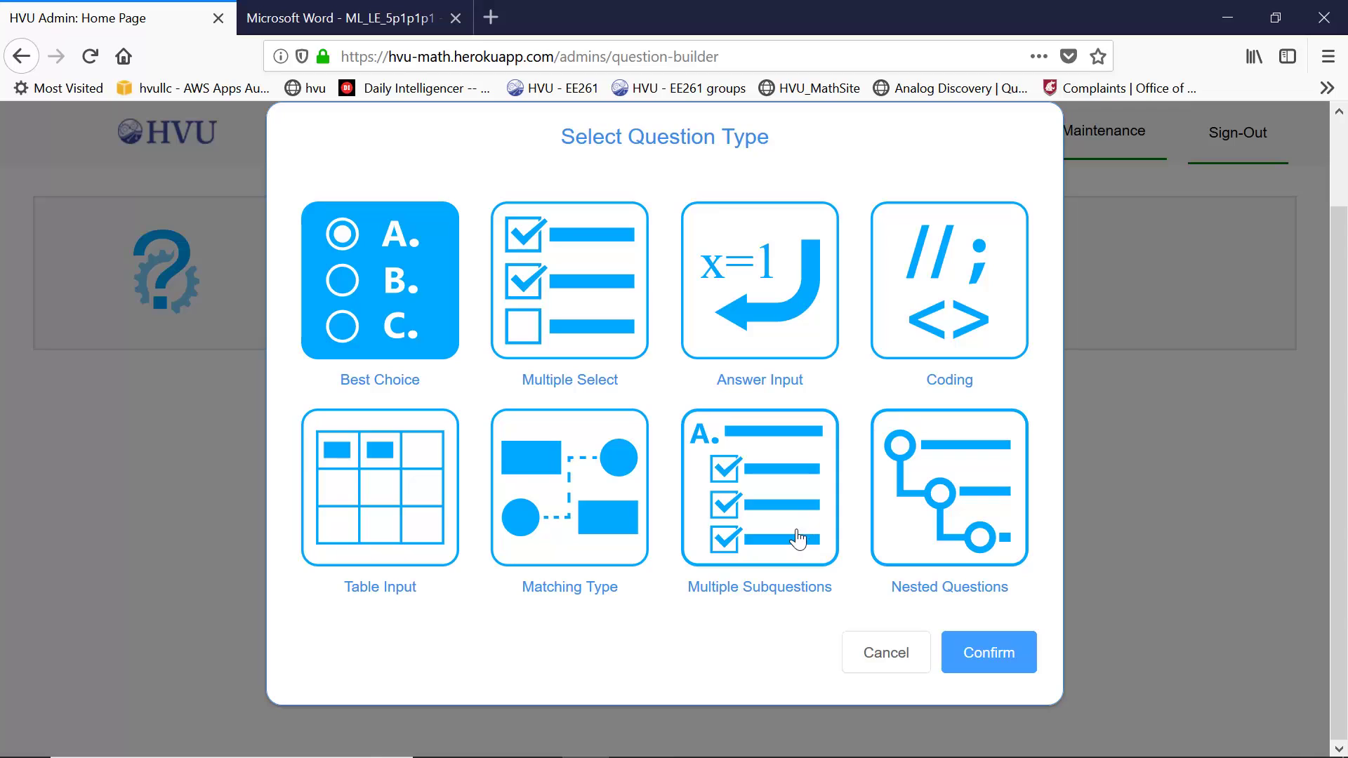
# Create the new question as a Coding question
pyautogui.click(967, 309)
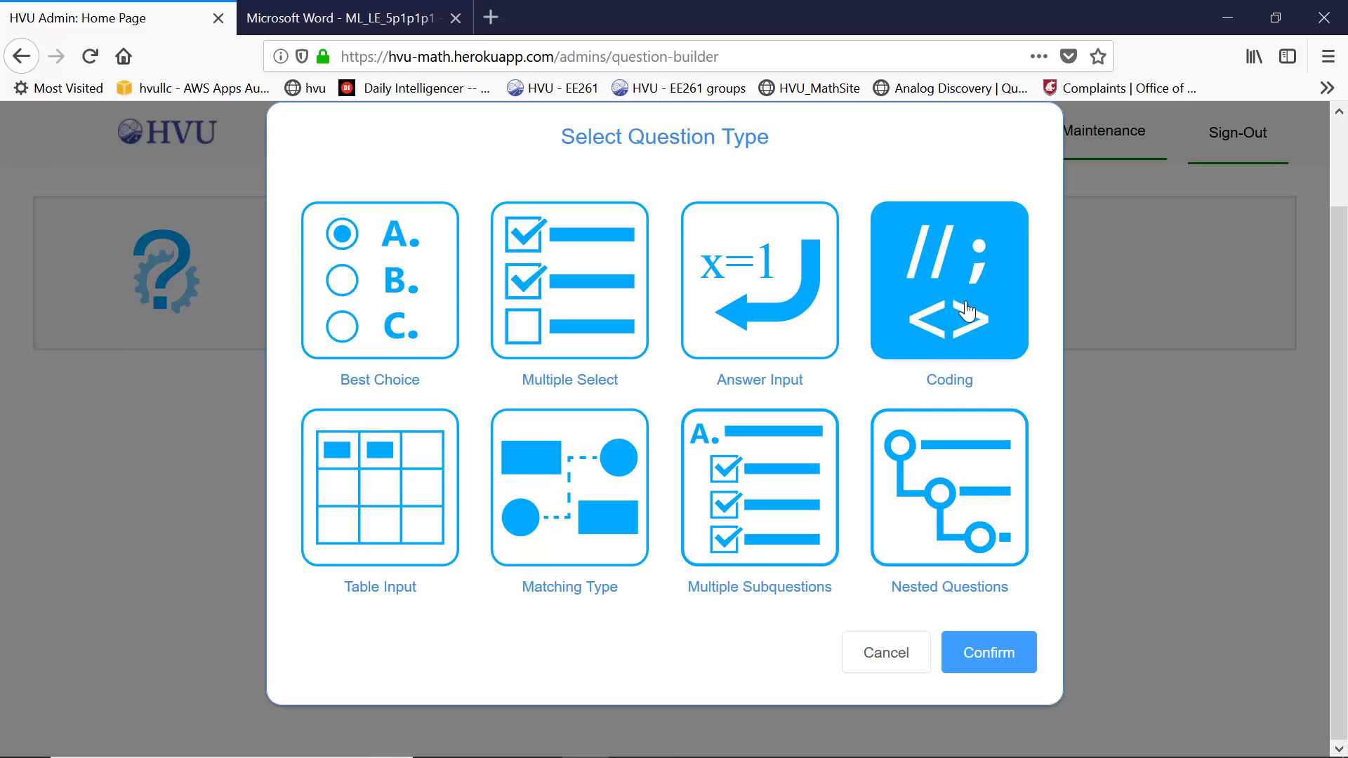
pyautogui.click(1009, 655)
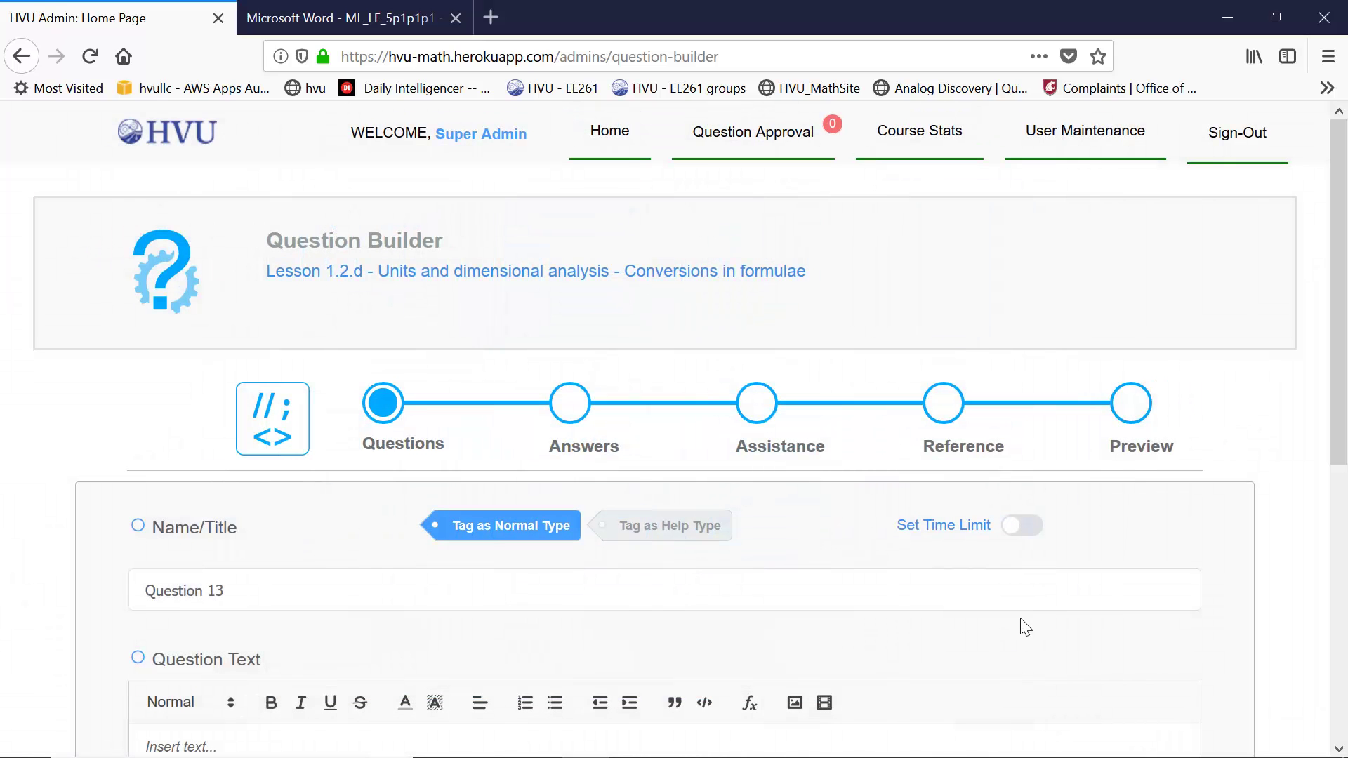
pyautogui.scroll(-3, 922, 577)
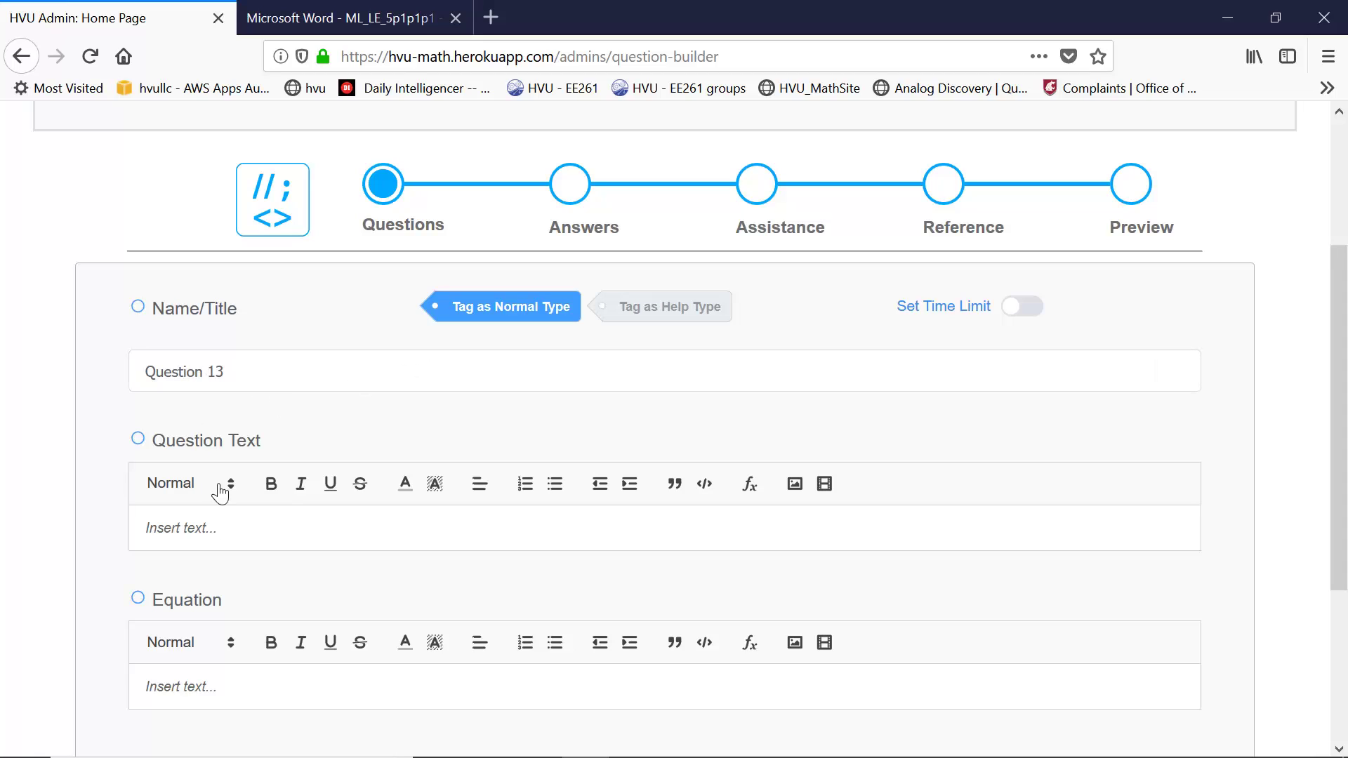
# Enter 'dfafr' as the question text and continue to the answers step
pyautogui.click(220, 545)
pyautogui.write('dfafr')
pyautogui.scroll(-2, 296, 552)
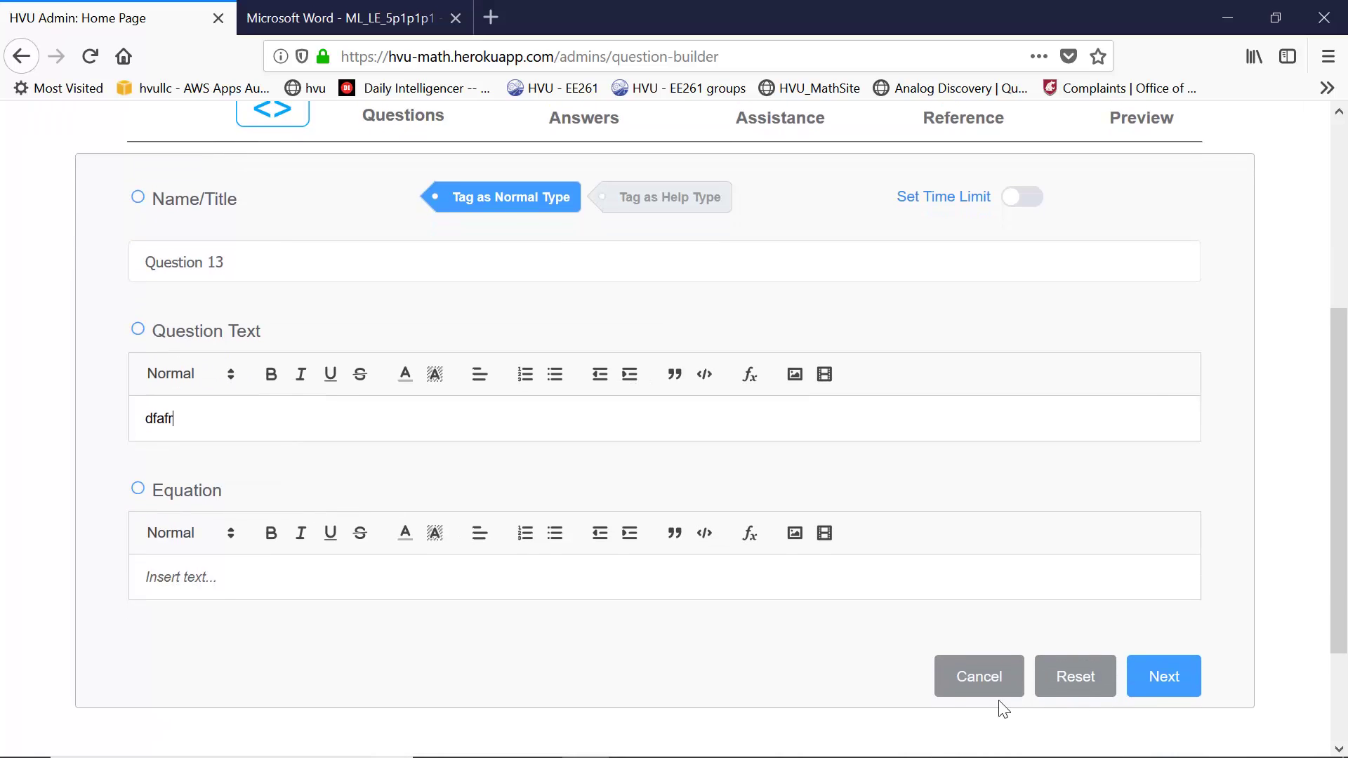
pyautogui.click(1184, 684)
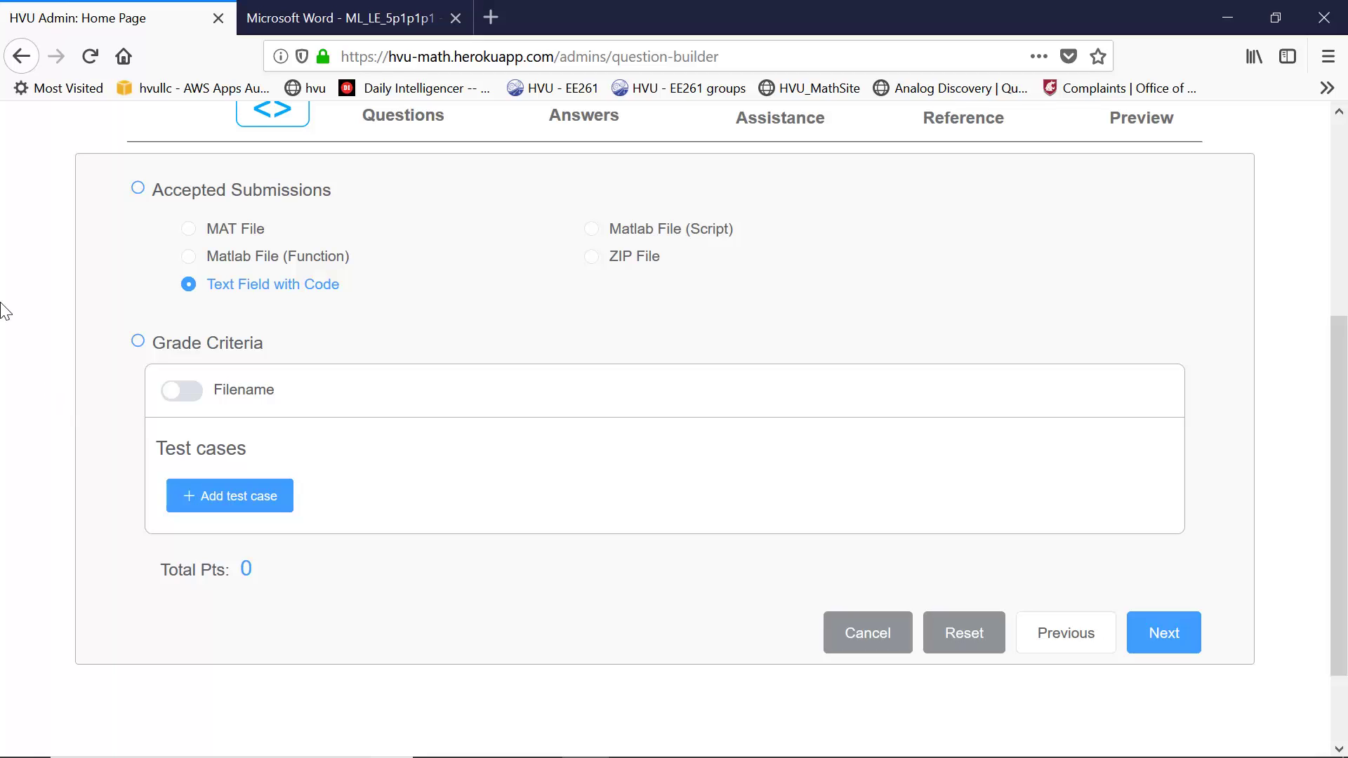
pyautogui.click(204, 261)
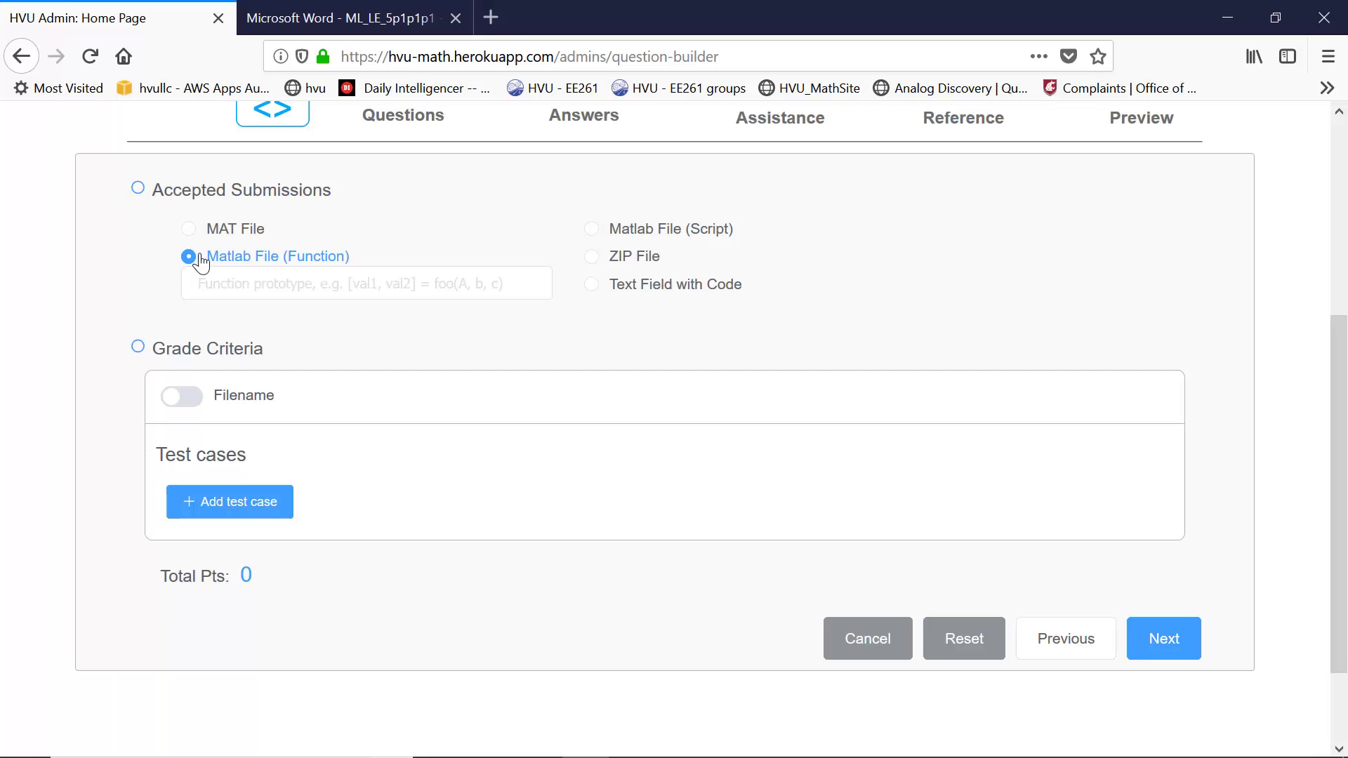
pyautogui.click(592, 229)
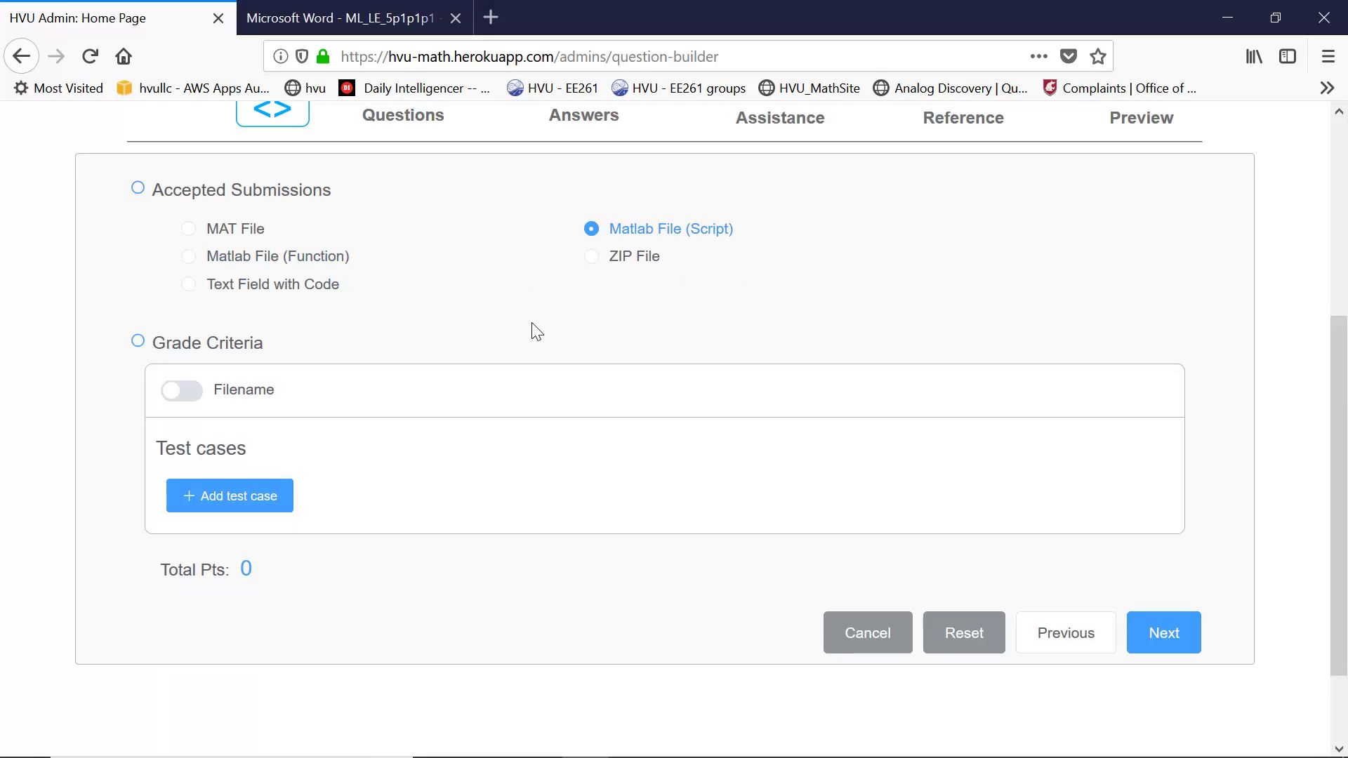
pyautogui.click(596, 257)
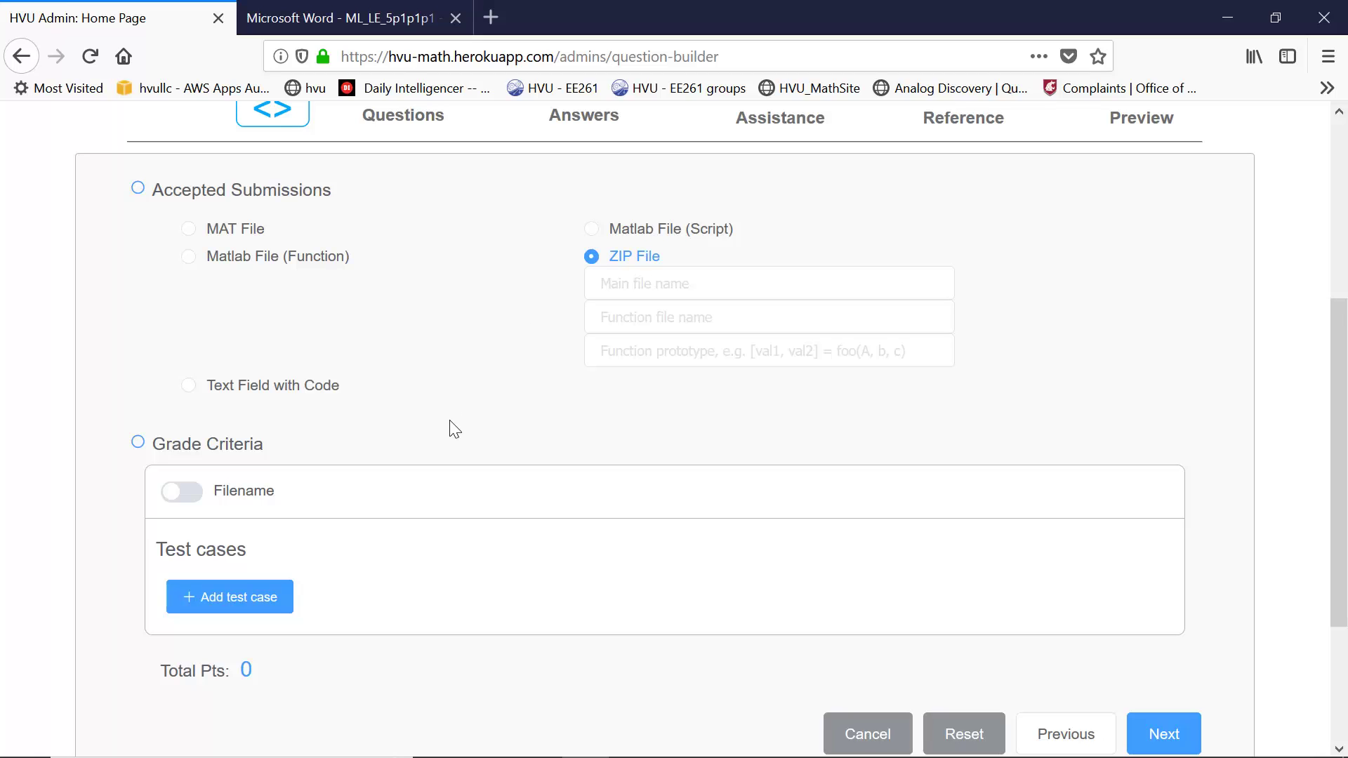
pyautogui.click(232, 385)
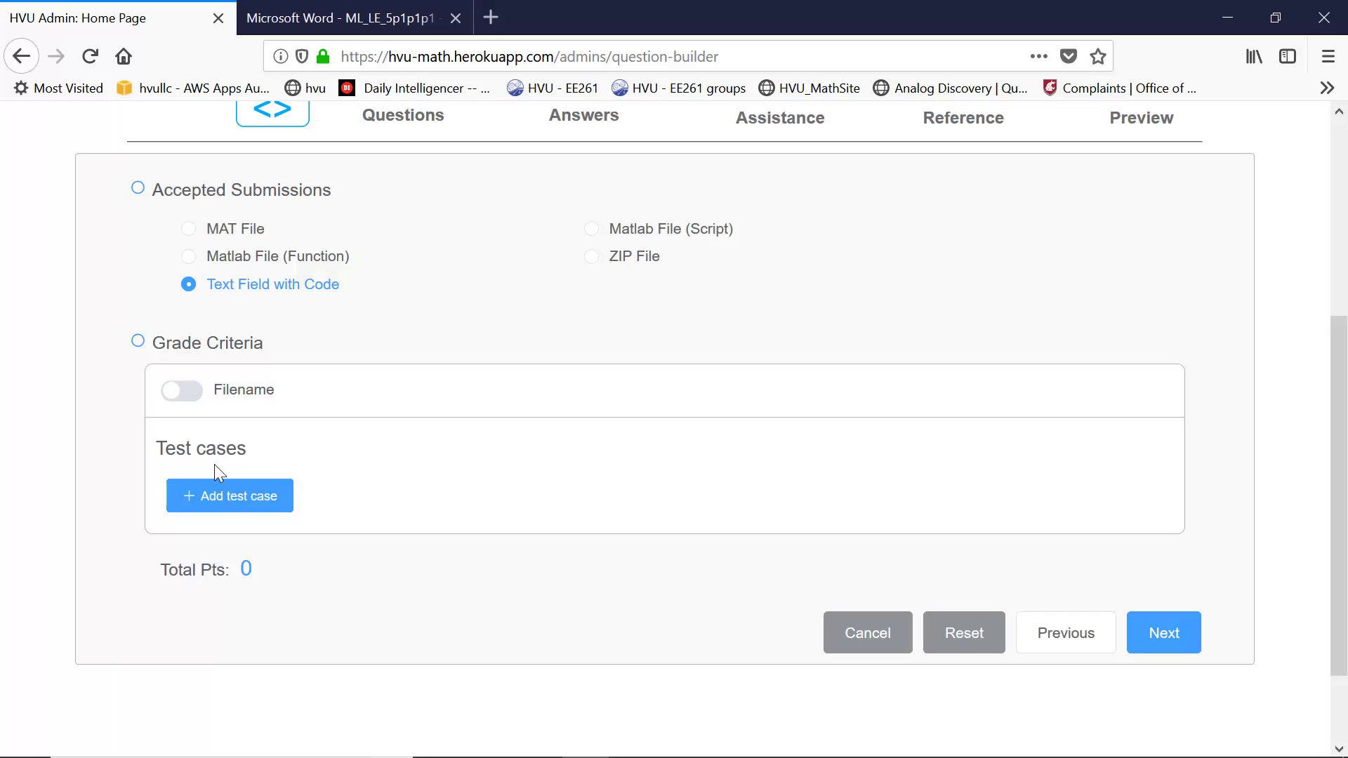
# Add Test 1 and switch its initial variables, name and type checks on and back off
pyautogui.click(222, 498)
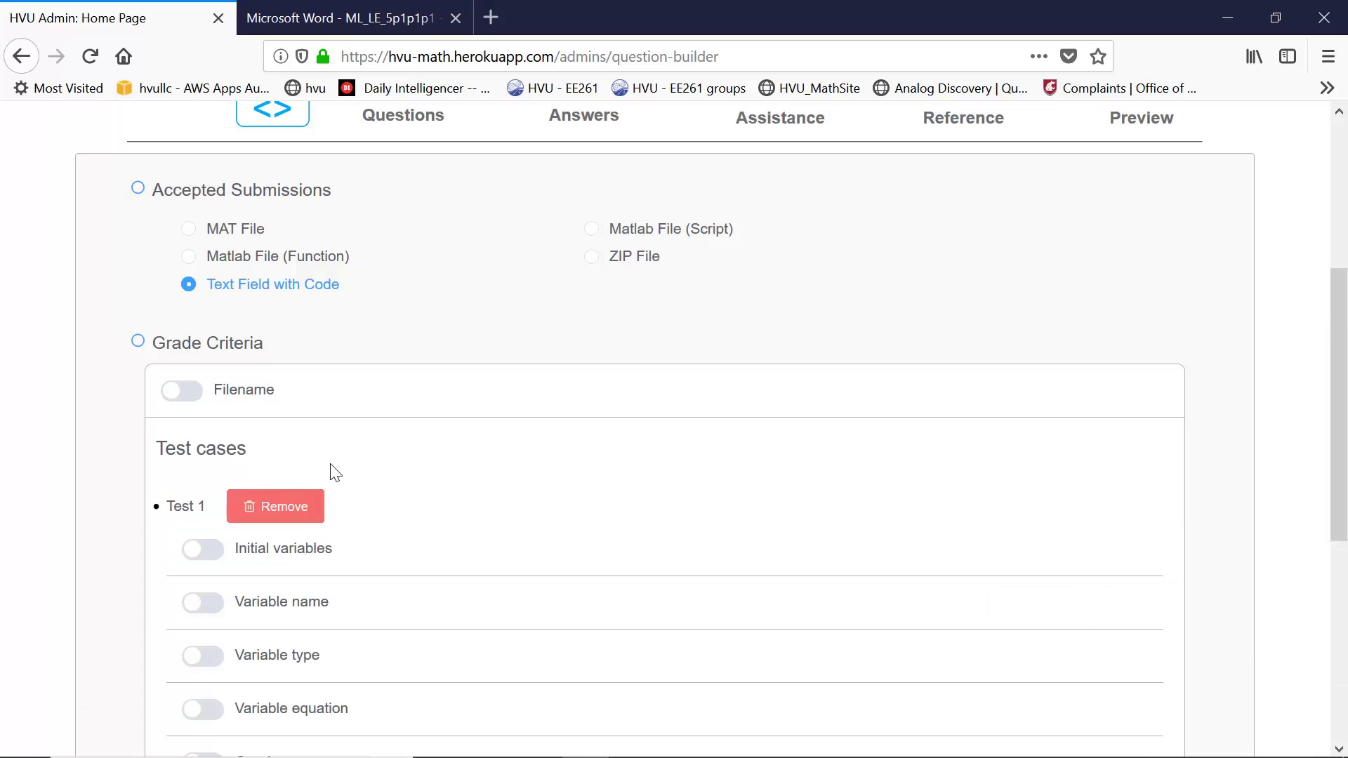
pyautogui.scroll(-3, 393, 456)
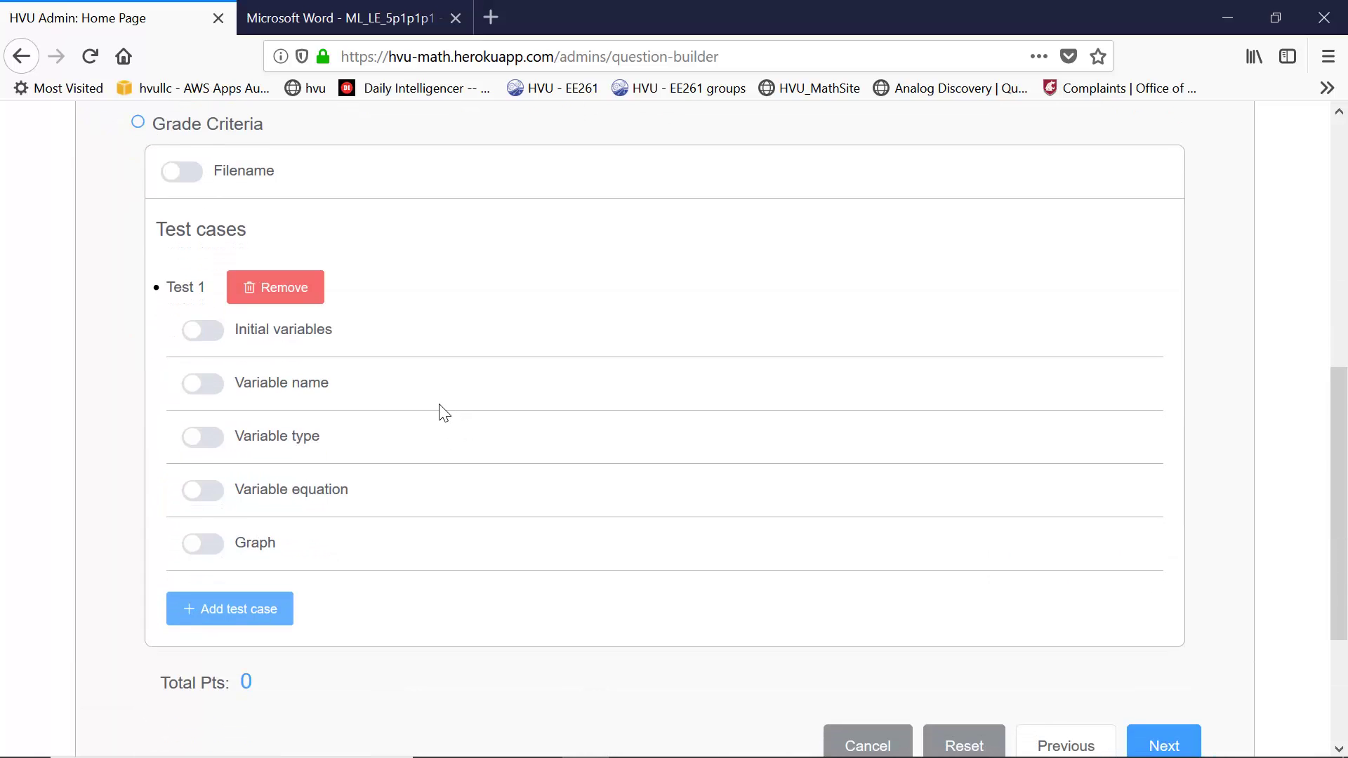
pyautogui.click(212, 336)
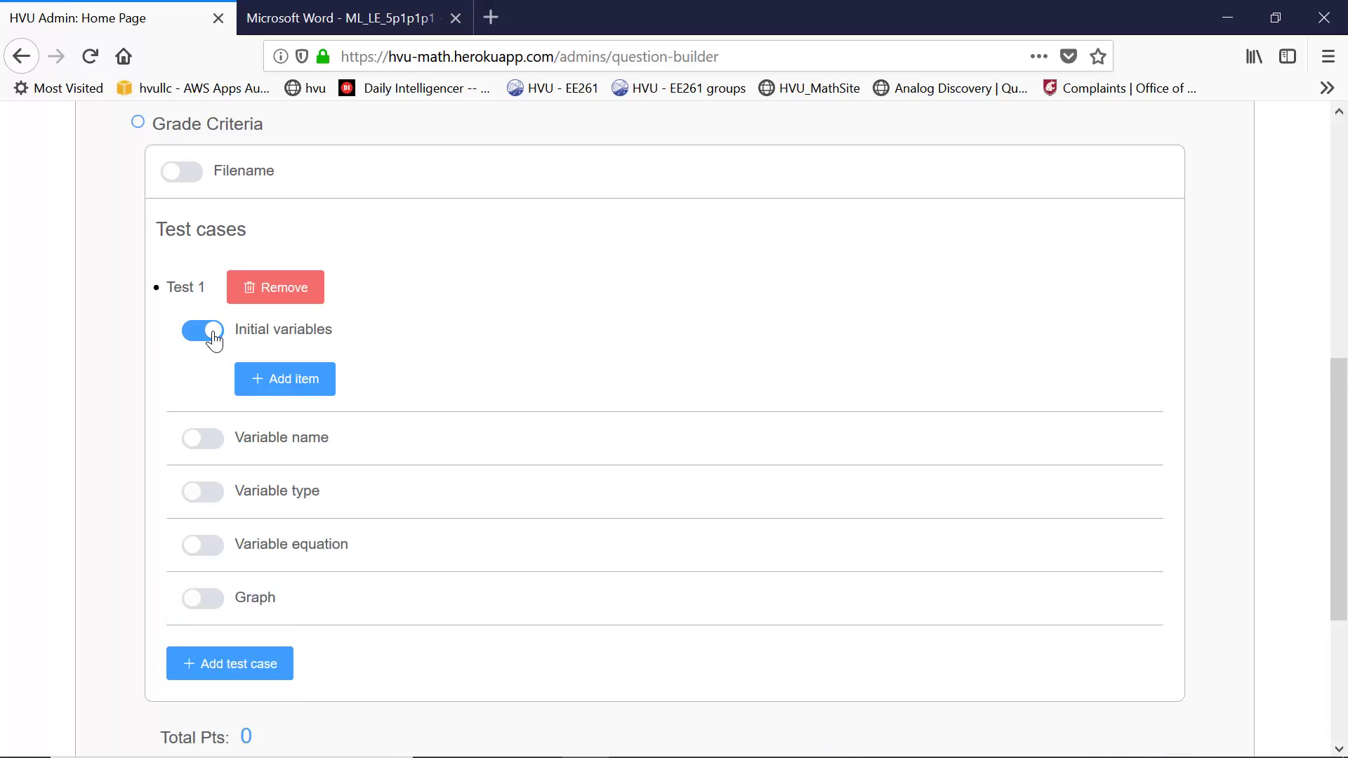
pyautogui.click(213, 338)
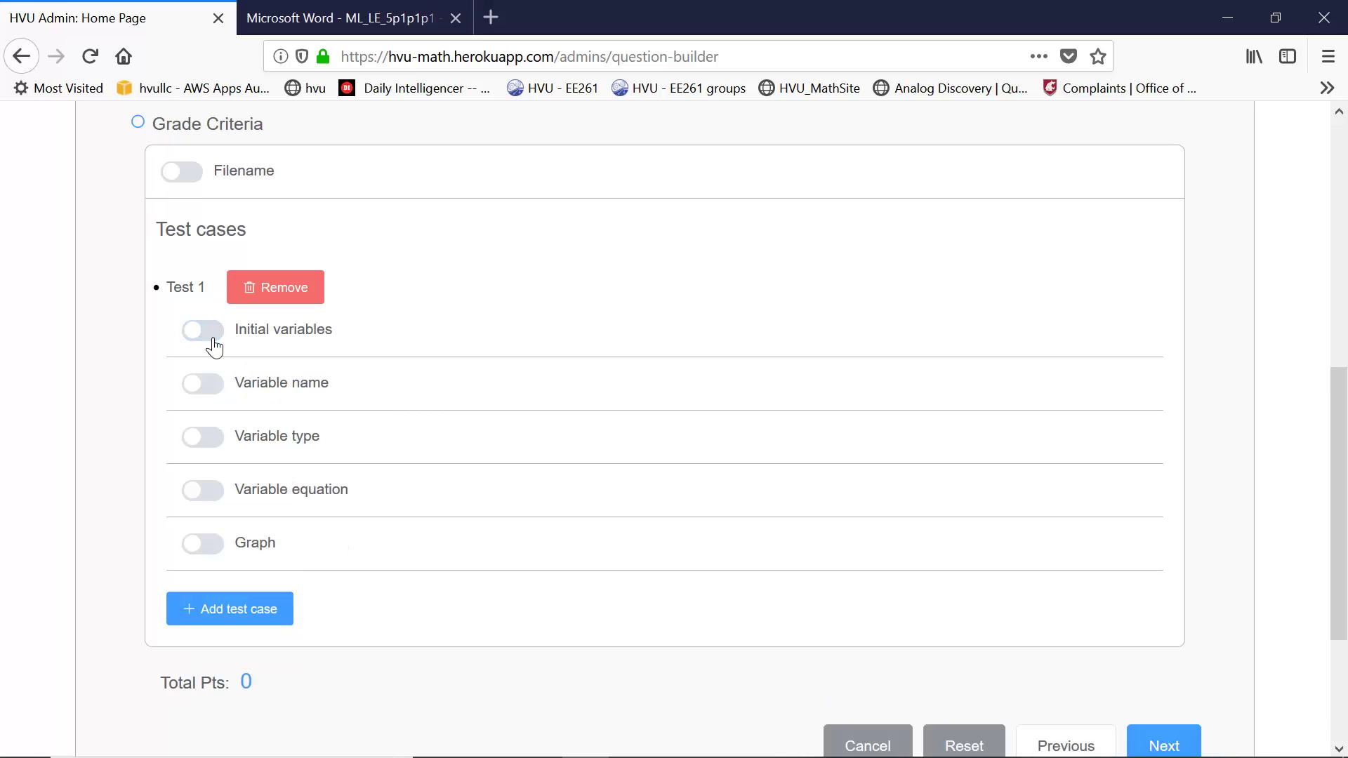
pyautogui.click(214, 394)
pyautogui.click(213, 390)
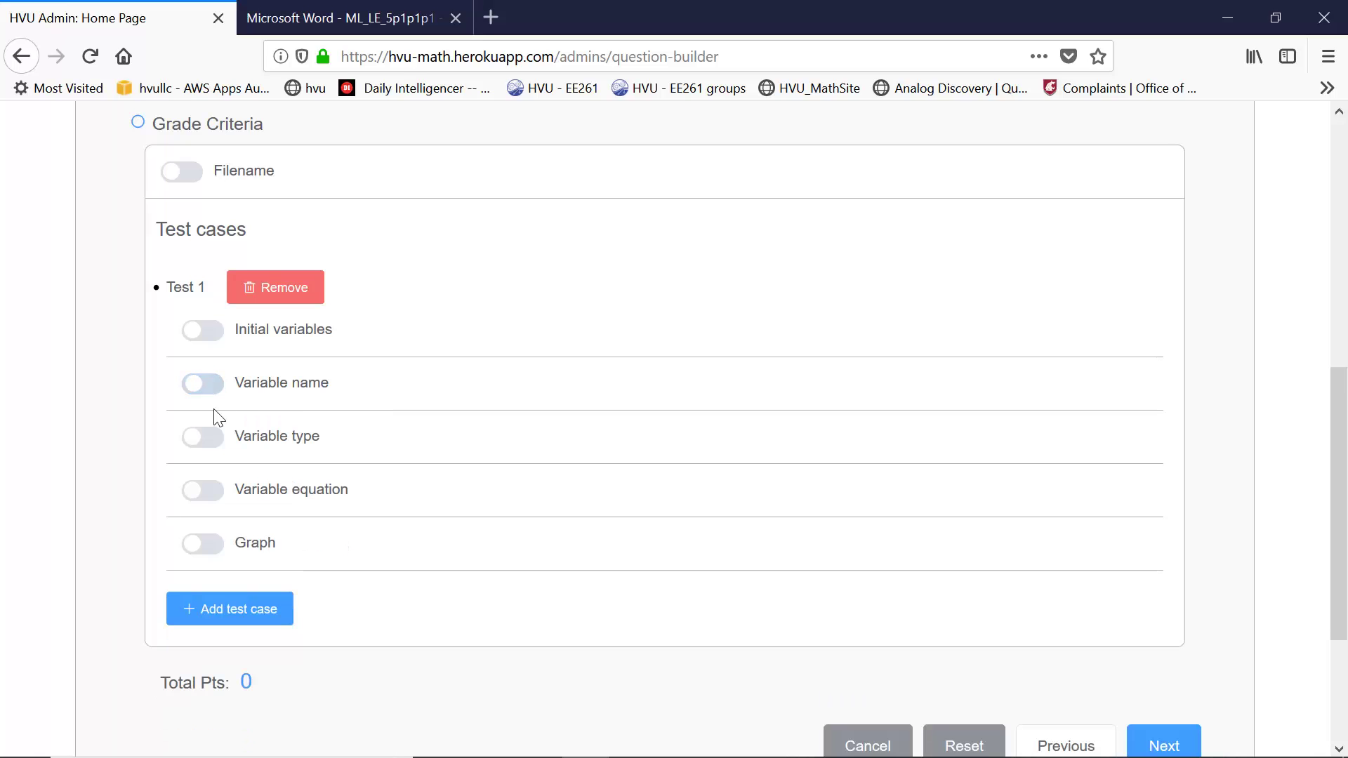
pyautogui.click(210, 449)
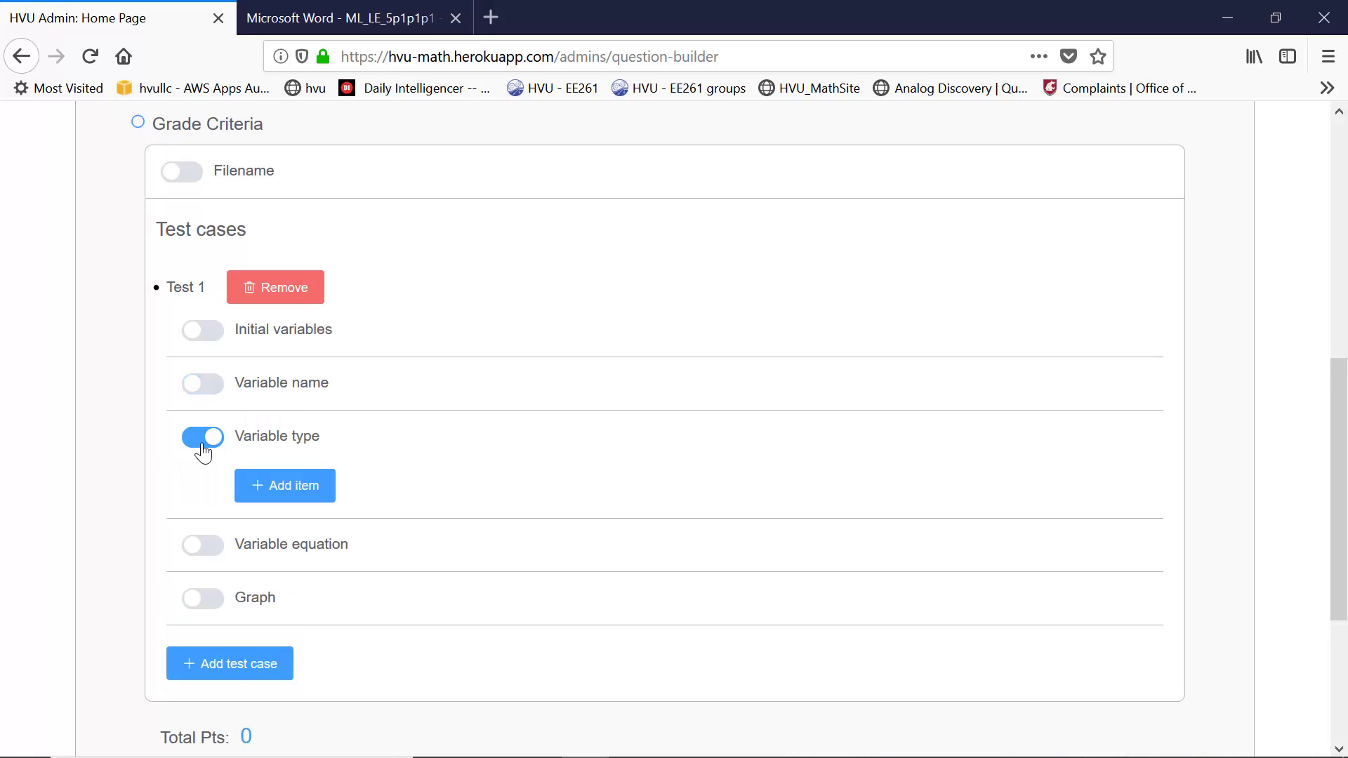
pyautogui.click(205, 453)
# Toggle variable equation checking on and off, then enable graph checking for Test 1
pyautogui.scroll(-3, 205, 455)
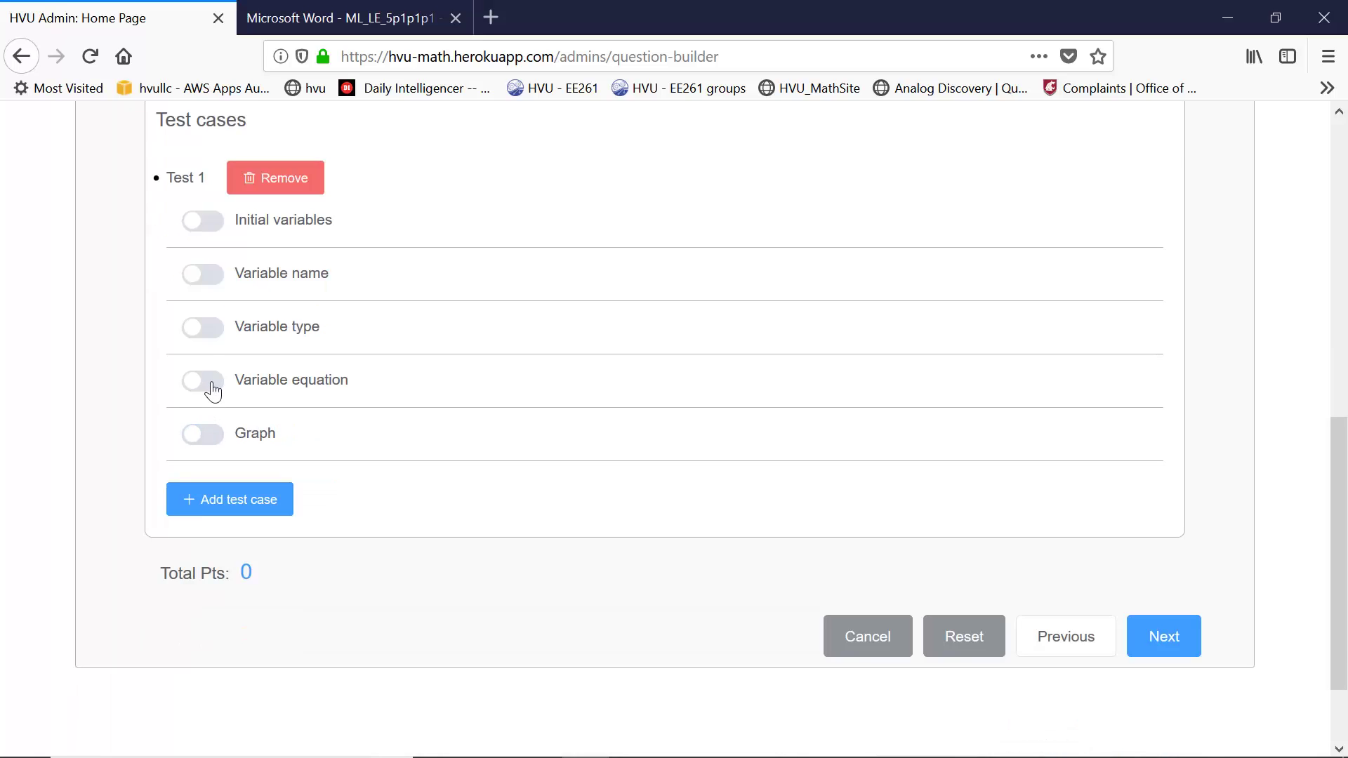
pyautogui.click(213, 391)
pyautogui.click(211, 387)
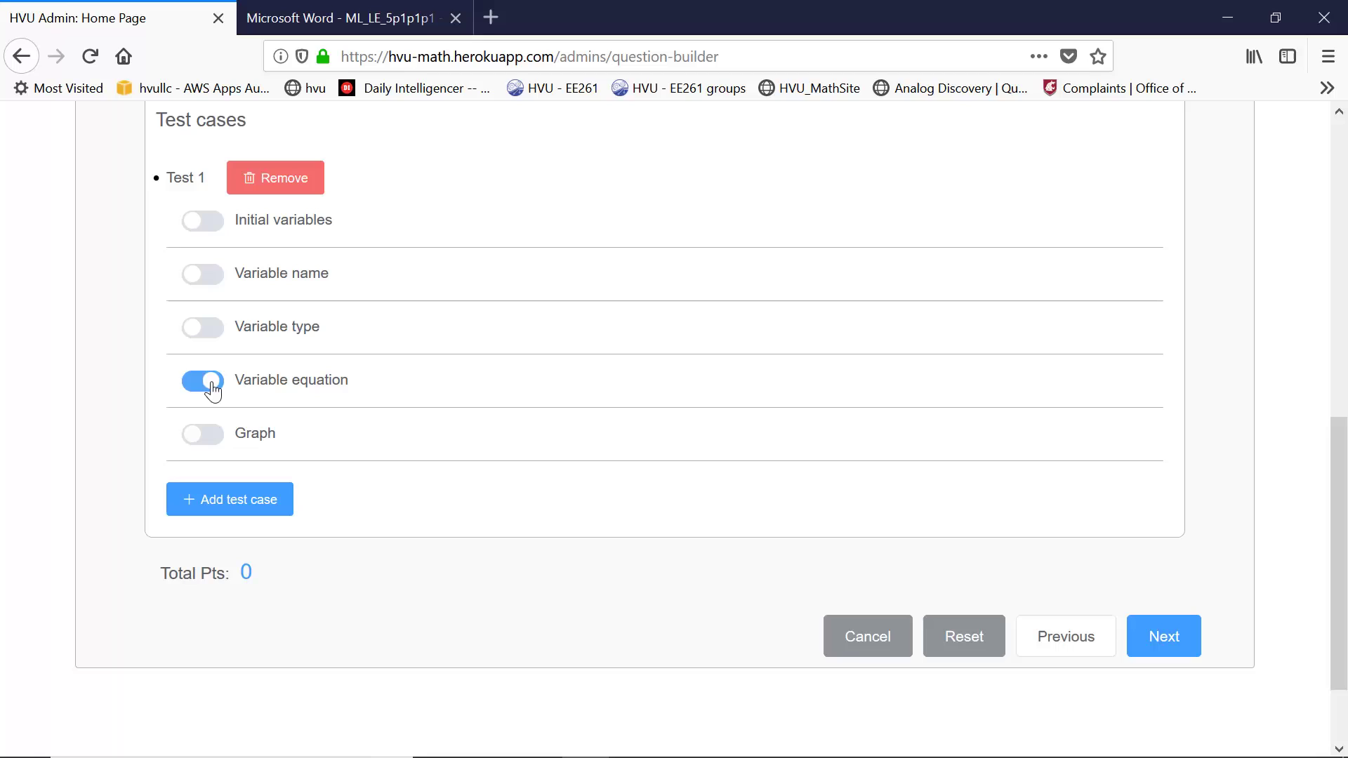
pyautogui.click(218, 440)
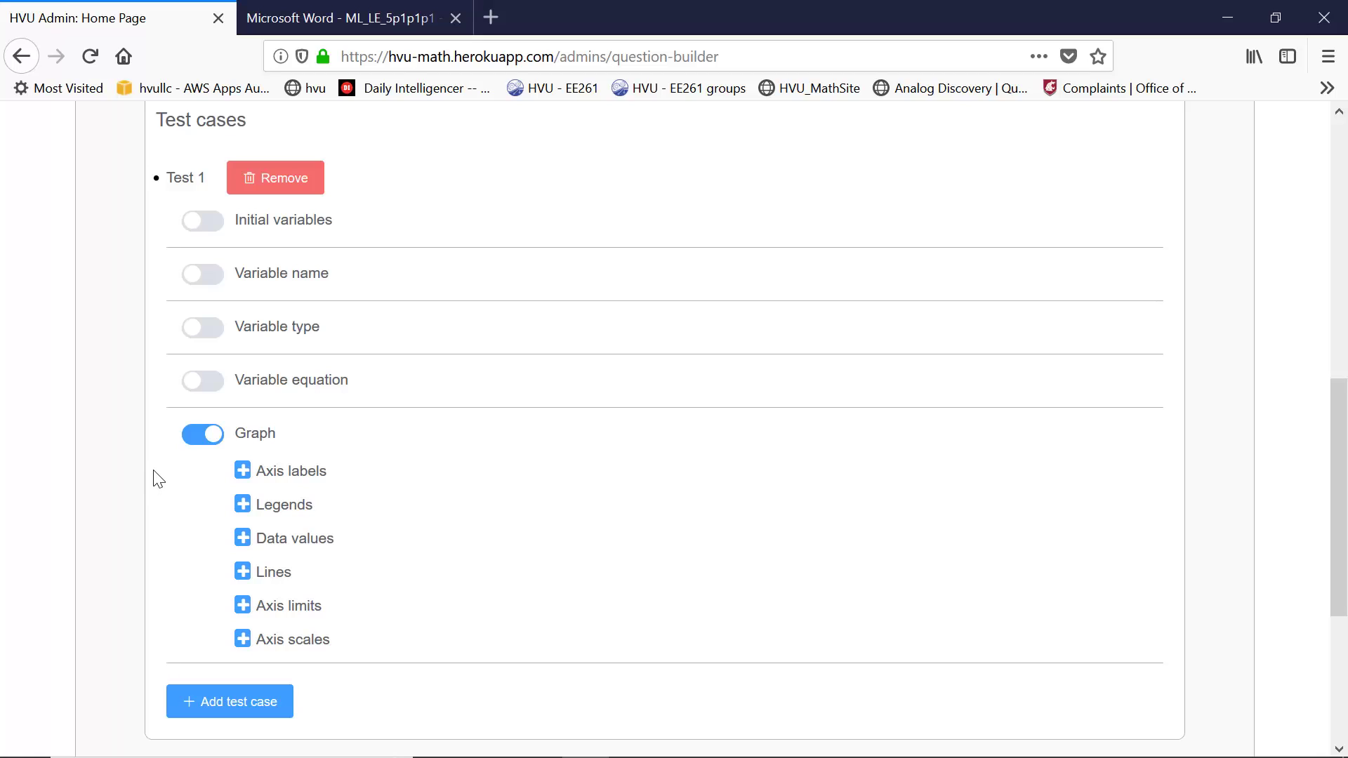
# Add a 1-point legend entry and expand then collapse the Legends, Data values and Axis labels criteria
pyautogui.click(251, 511)
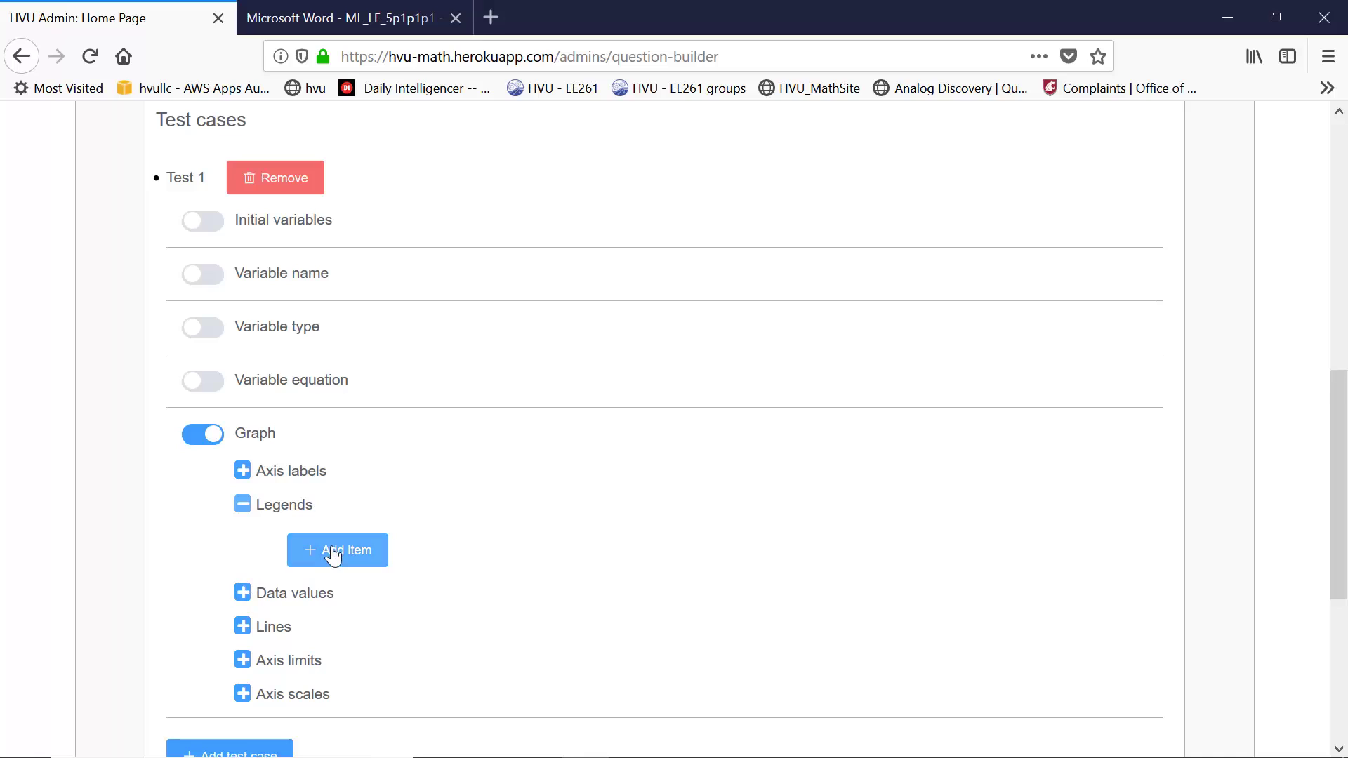
pyautogui.click(299, 555)
pyautogui.scroll(-3, 295, 555)
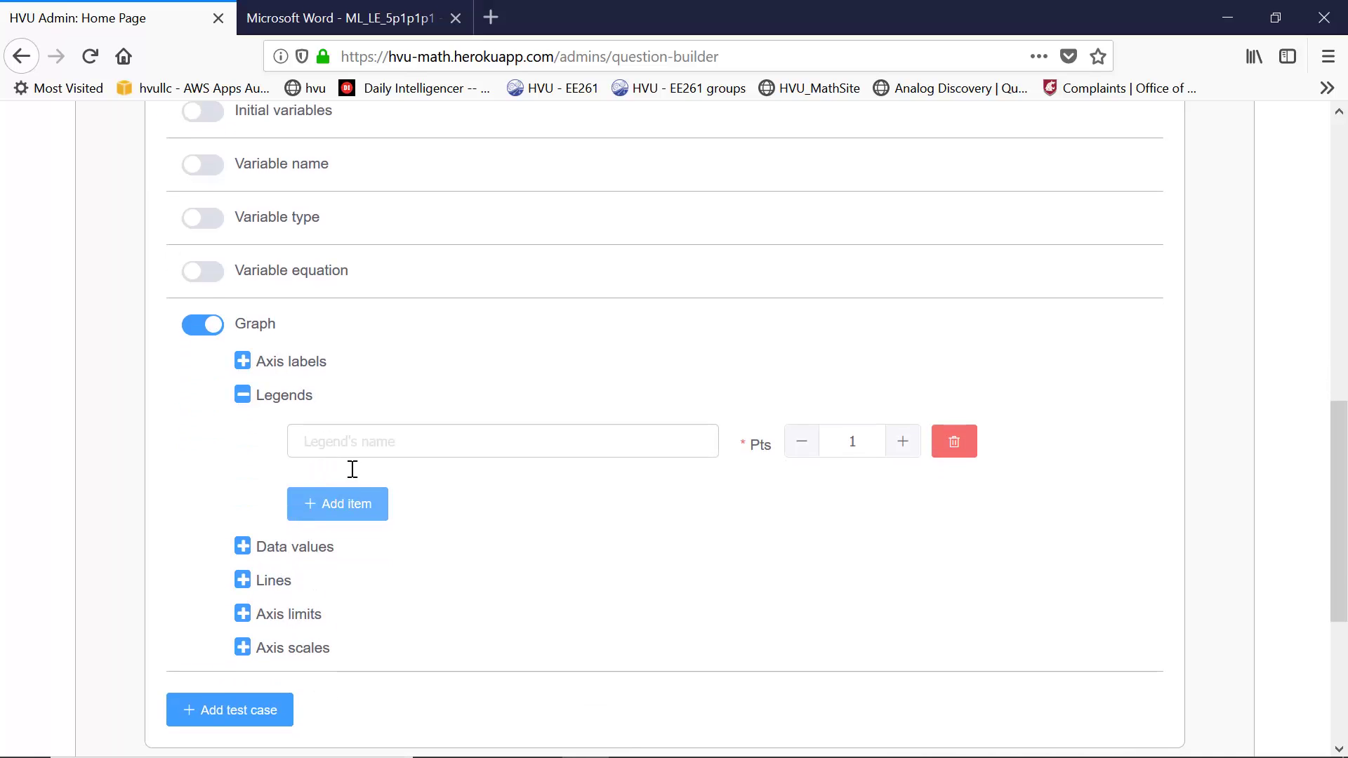
pyautogui.click(243, 547)
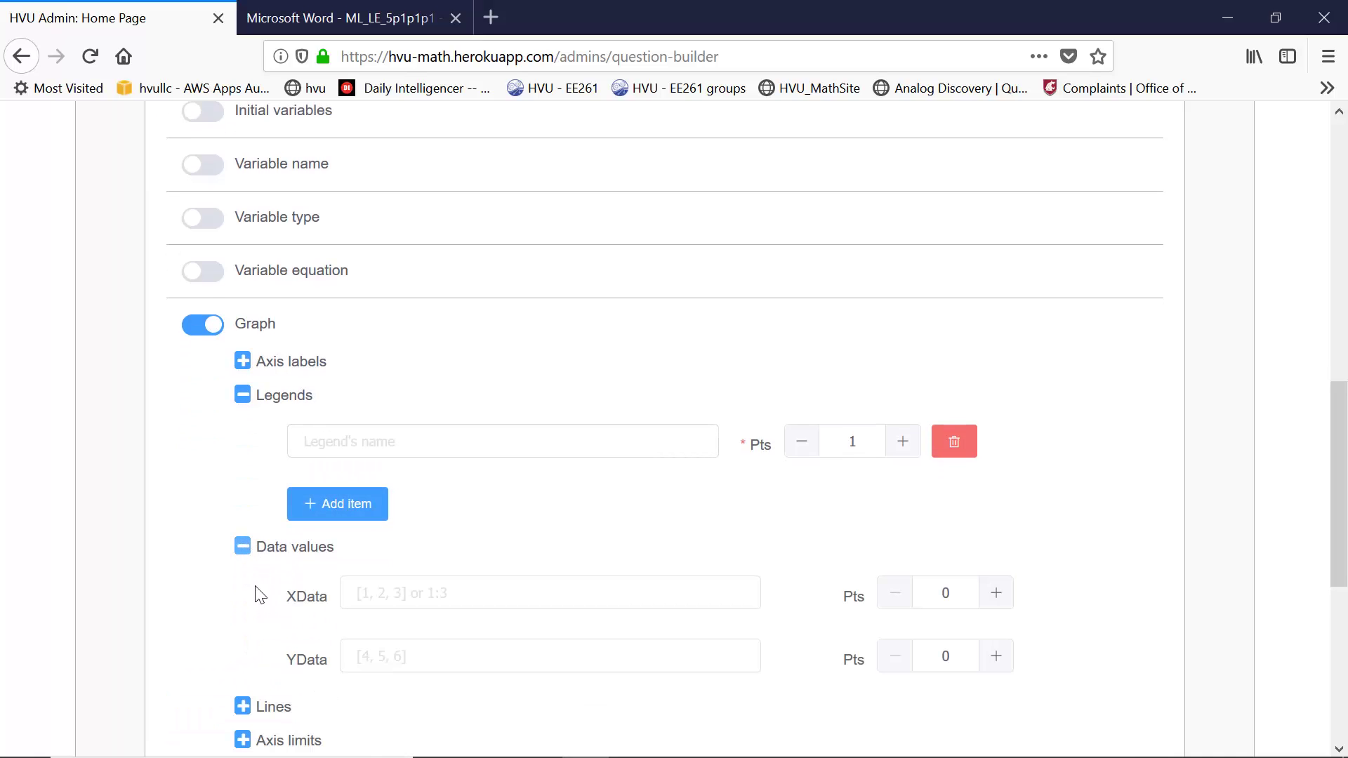
pyautogui.click(244, 363)
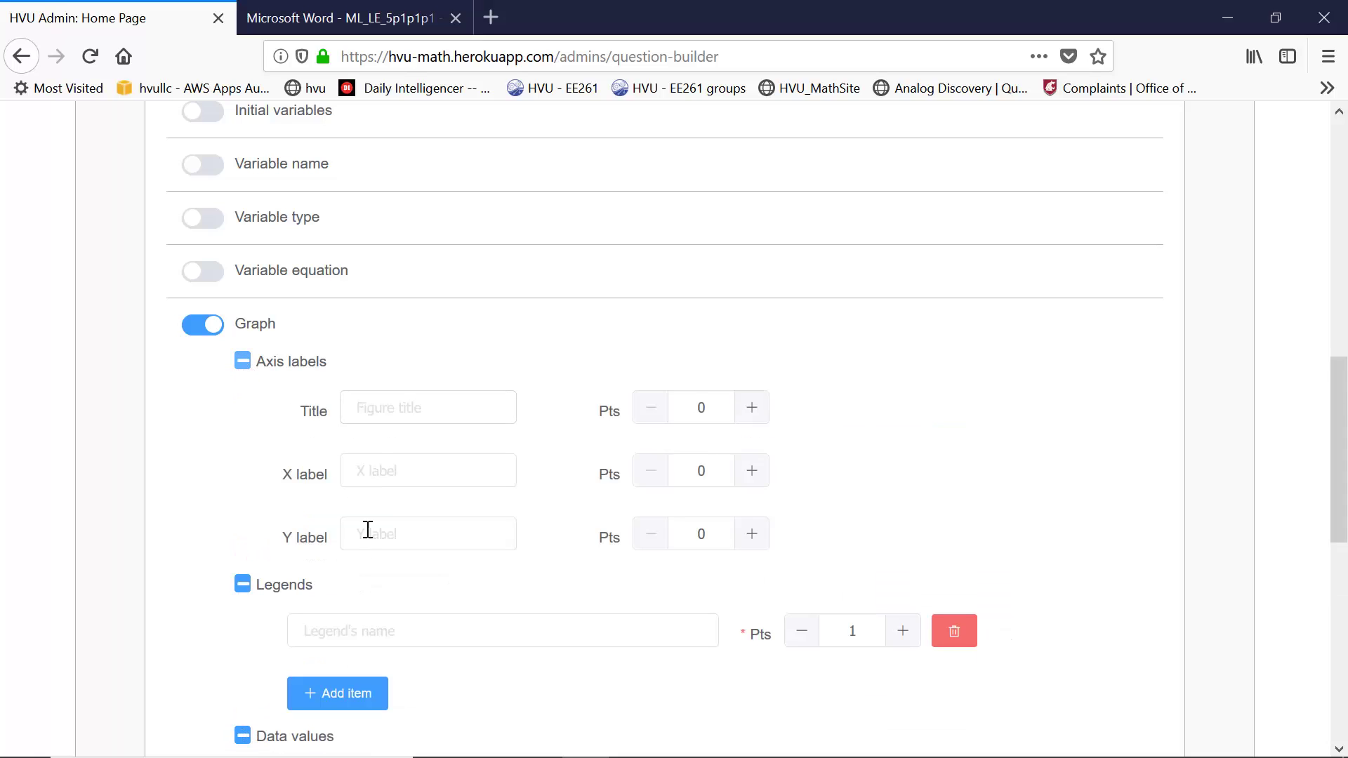
pyautogui.click(246, 363)
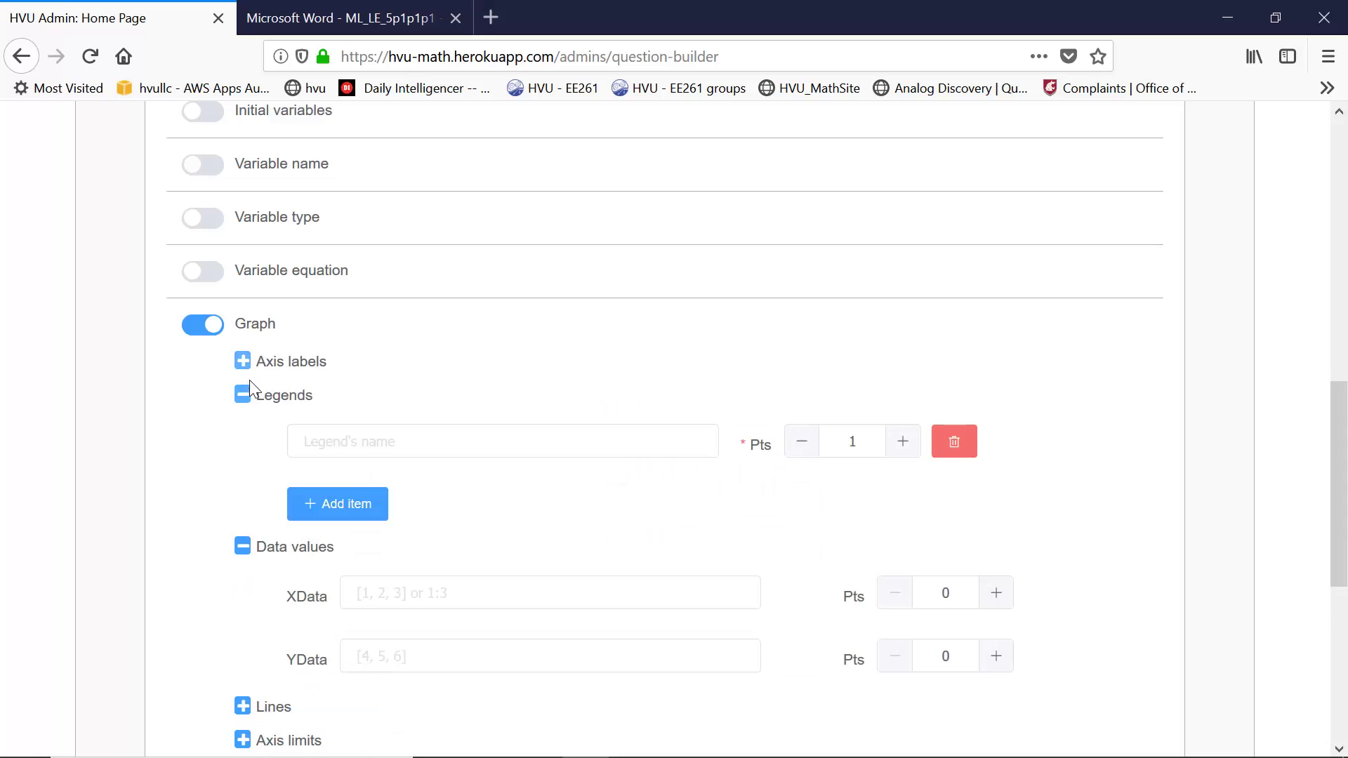
pyautogui.click(244, 394)
pyautogui.click(243, 428)
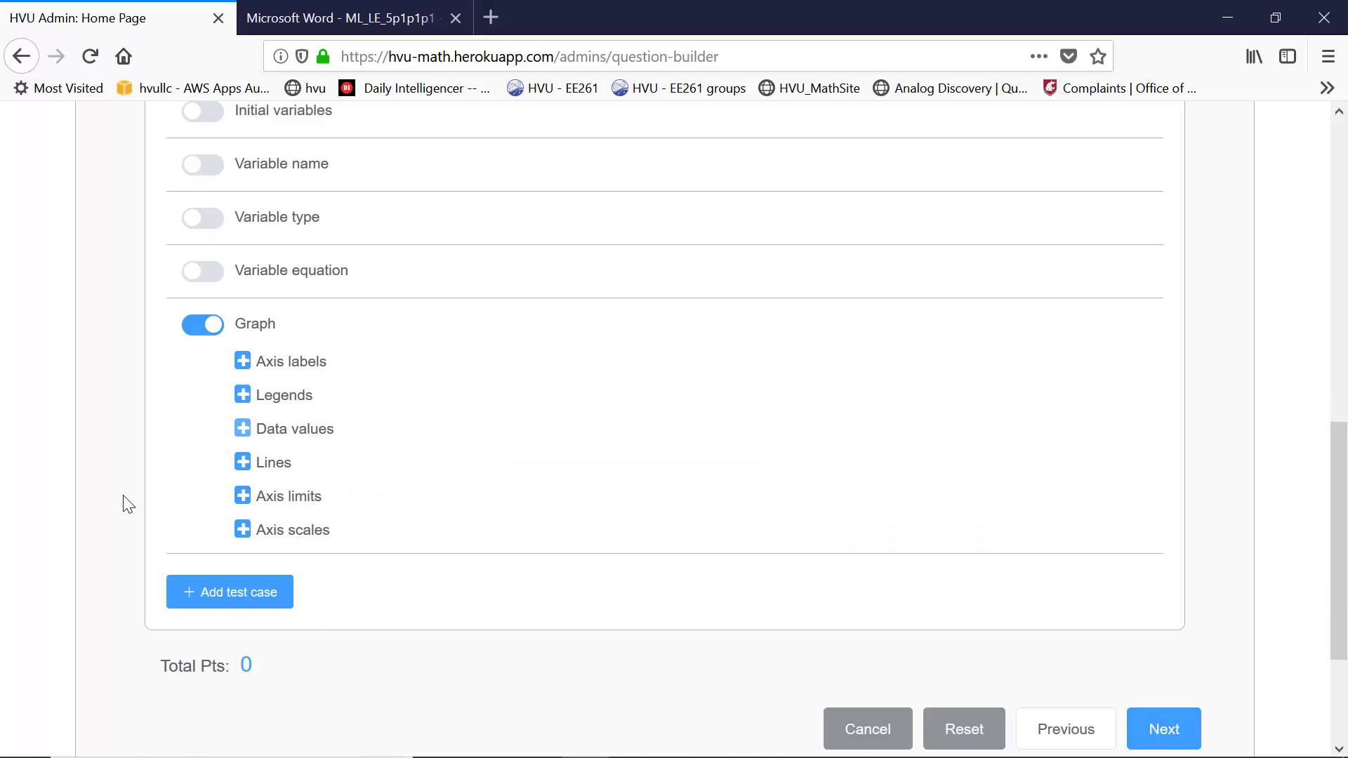
# Switch graph checking off and cancel the new Coding question
pyautogui.scroll(-2, 127, 511)
pyautogui.click(204, 215)
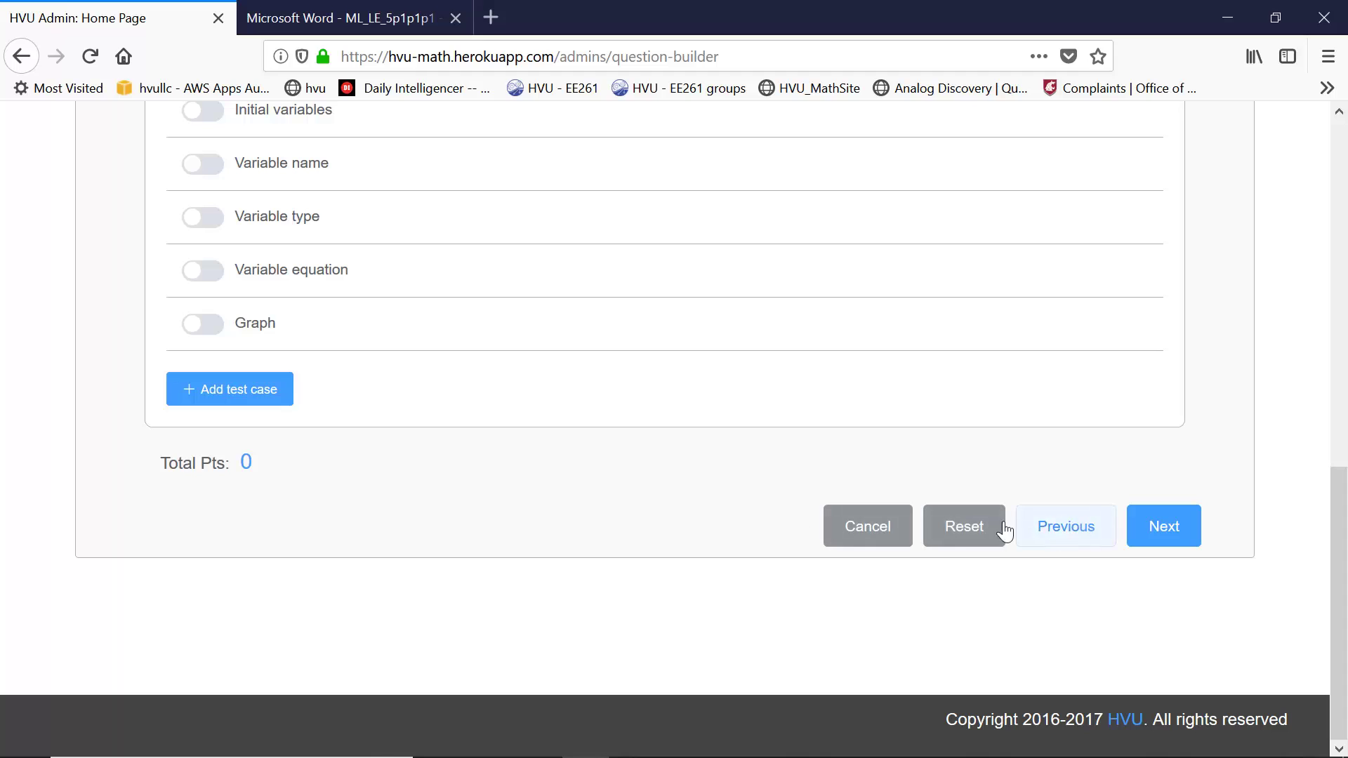
pyautogui.click(874, 531)
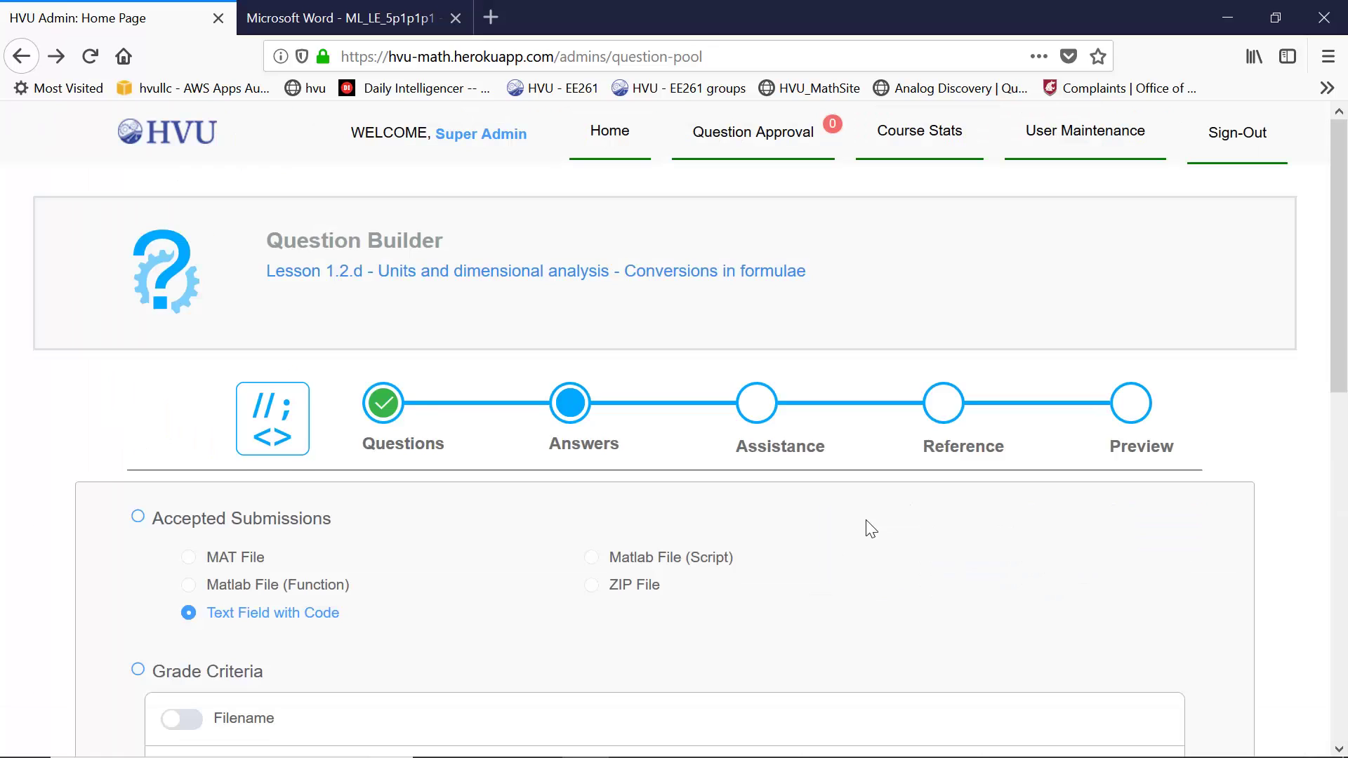